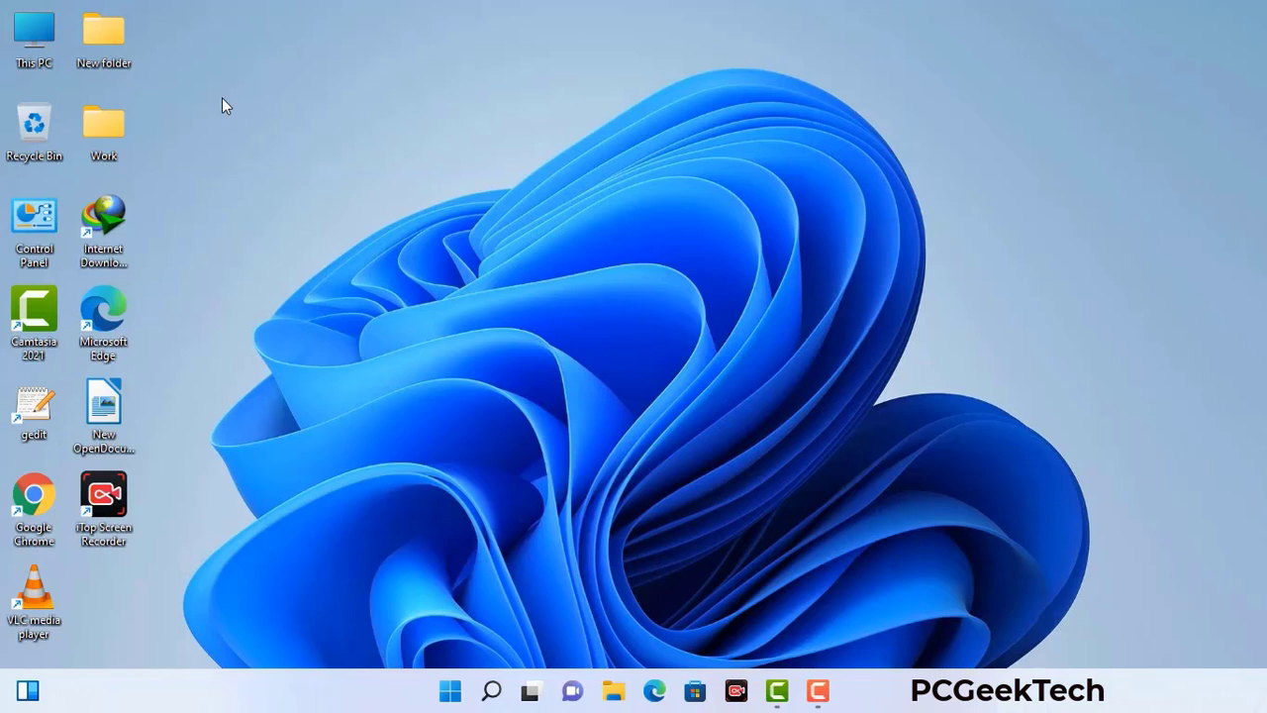
Step: Launch System Configuration by running msconfig from the Run box
key("super+r")
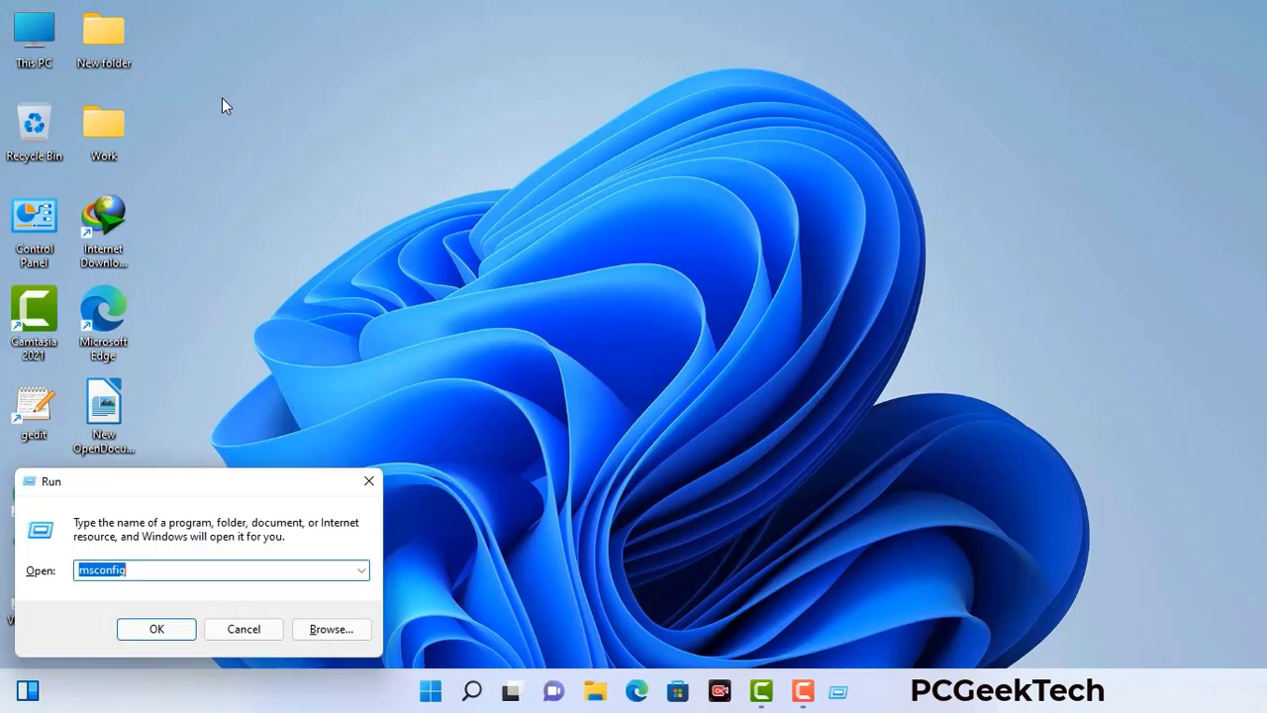
left_click_drag(215, 482, 558, 157)
left_click(505, 246)
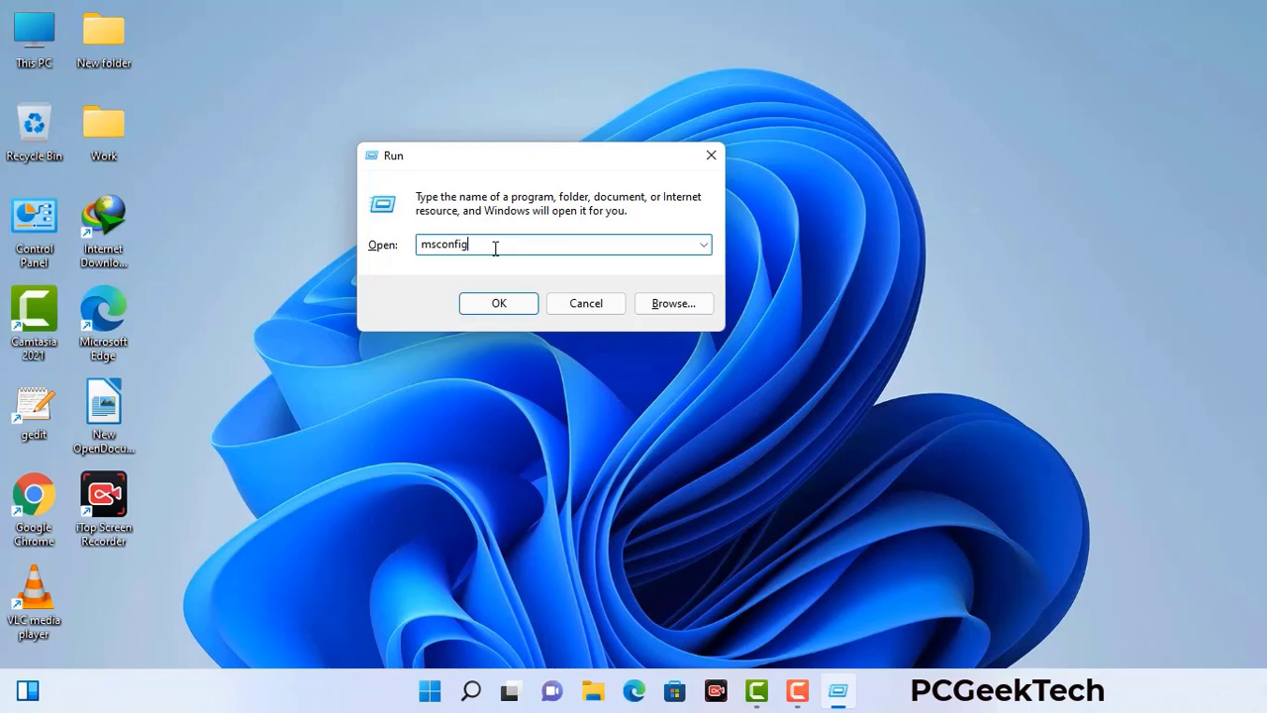
left_click(489, 308)
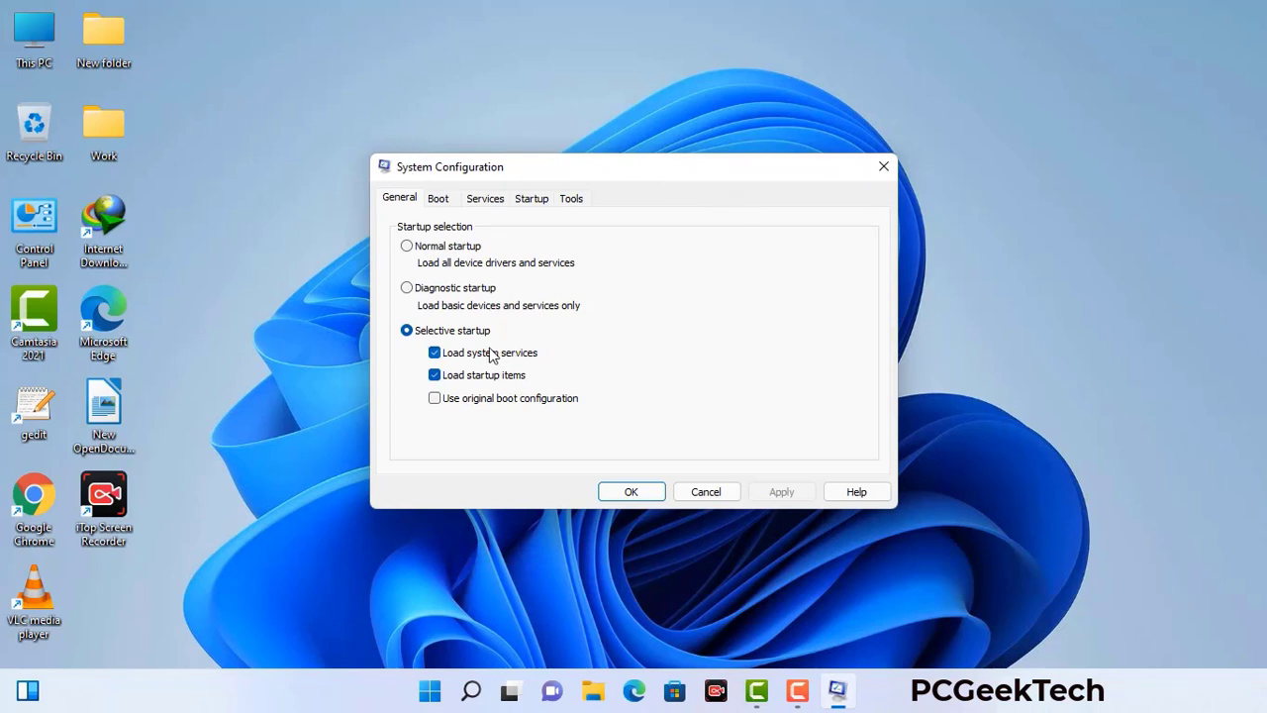
Step: Enable Safe boot with the Network option on the Boot tab, apply it, and restart
left_click(440, 201)
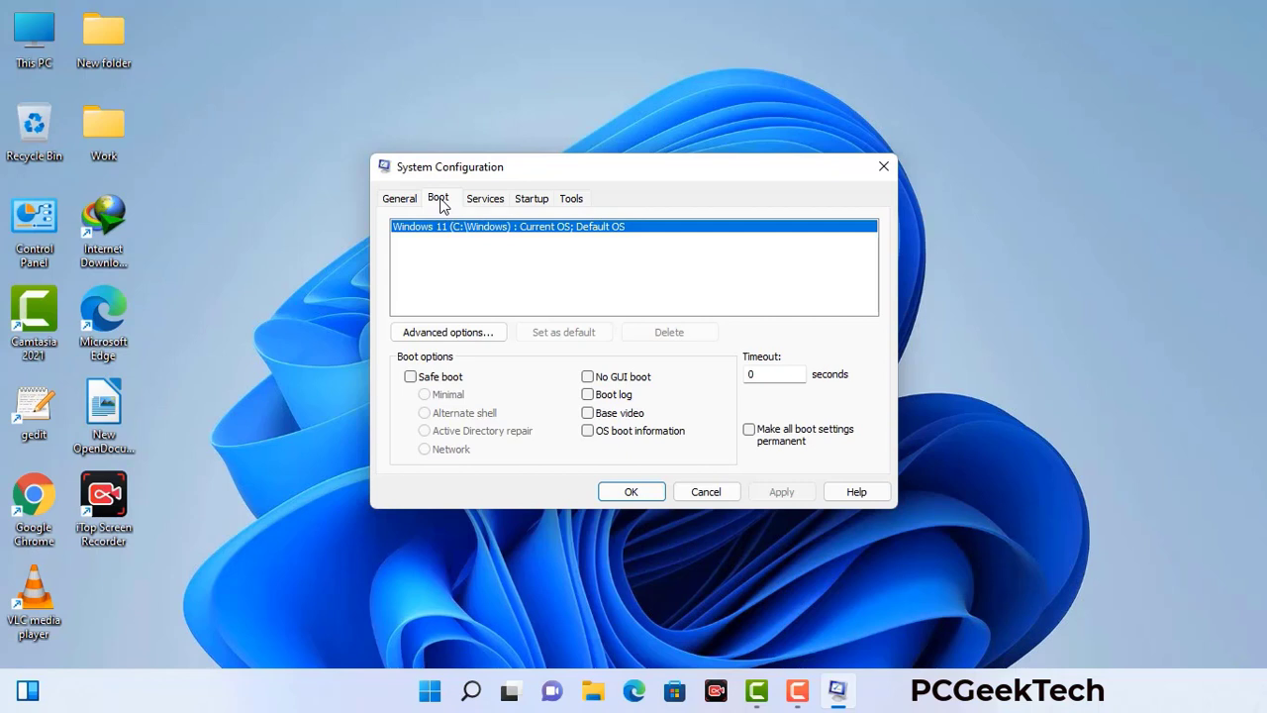
left_click(410, 378)
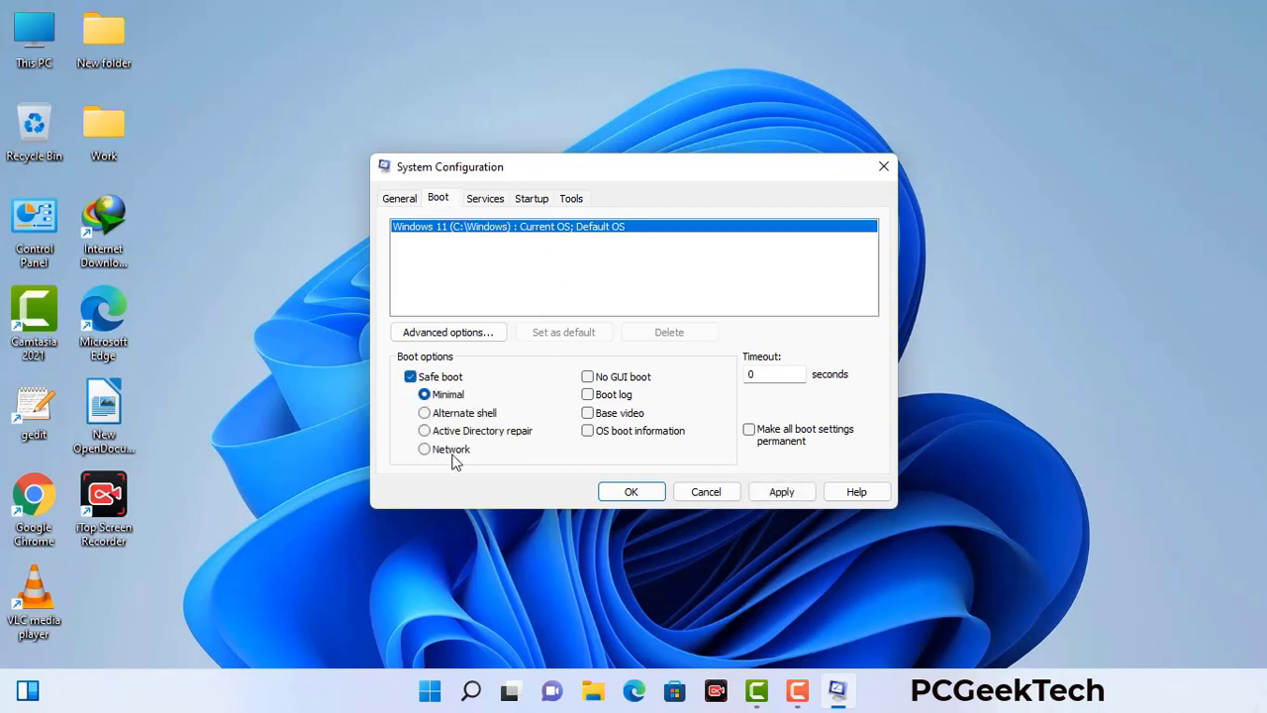
left_click(451, 451)
left_click(780, 494)
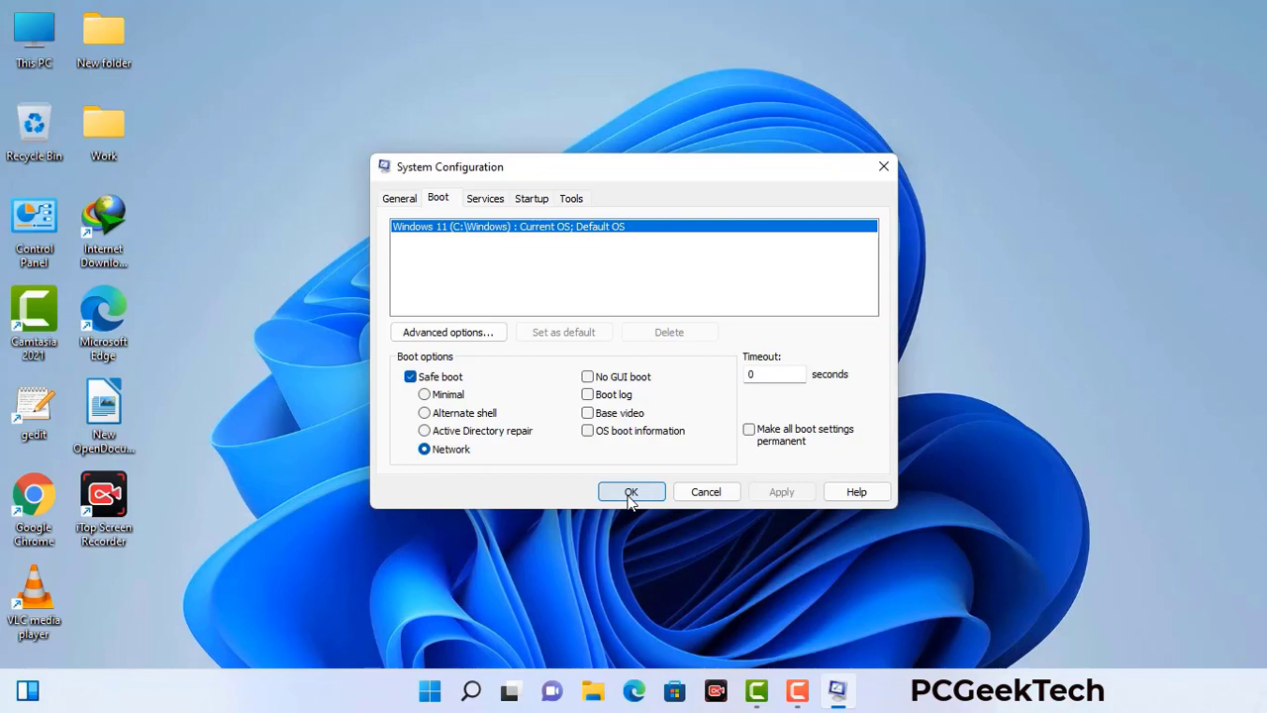
left_click(630, 492)
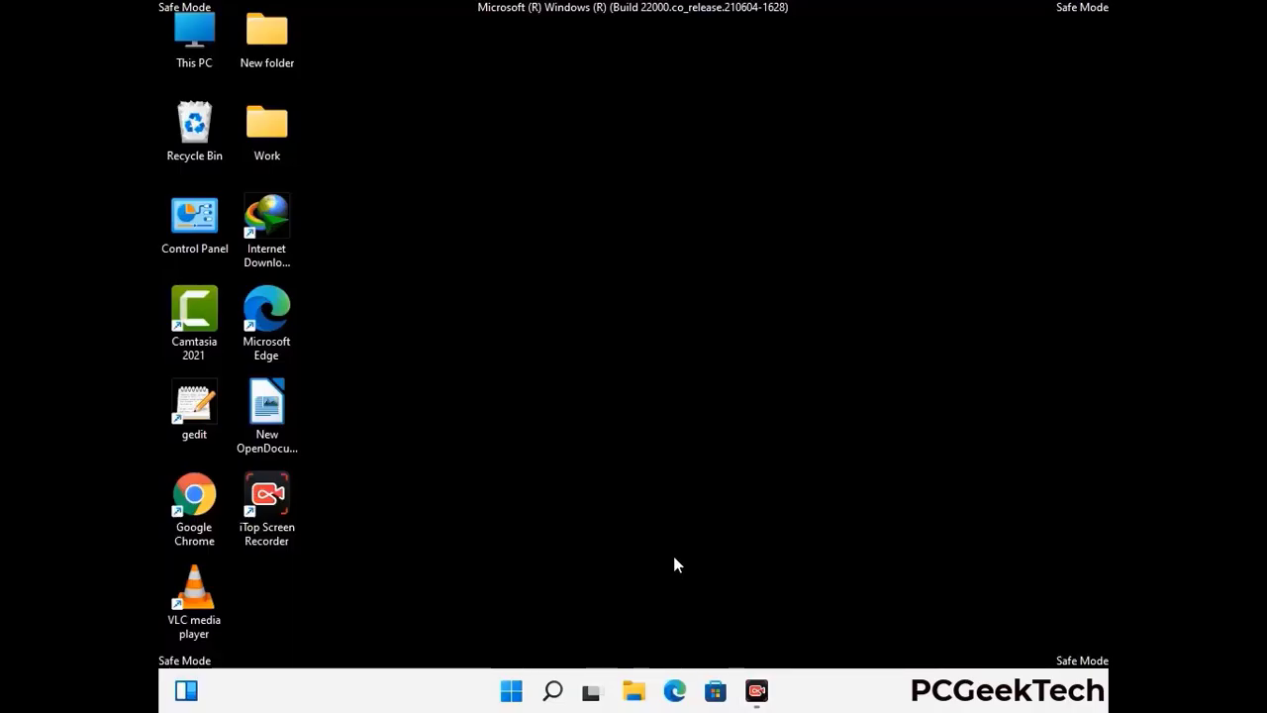
Step: Turn on 'Show hidden files, folders, and drives' in File Explorer Options, then close Control Panel
double_click(195, 237)
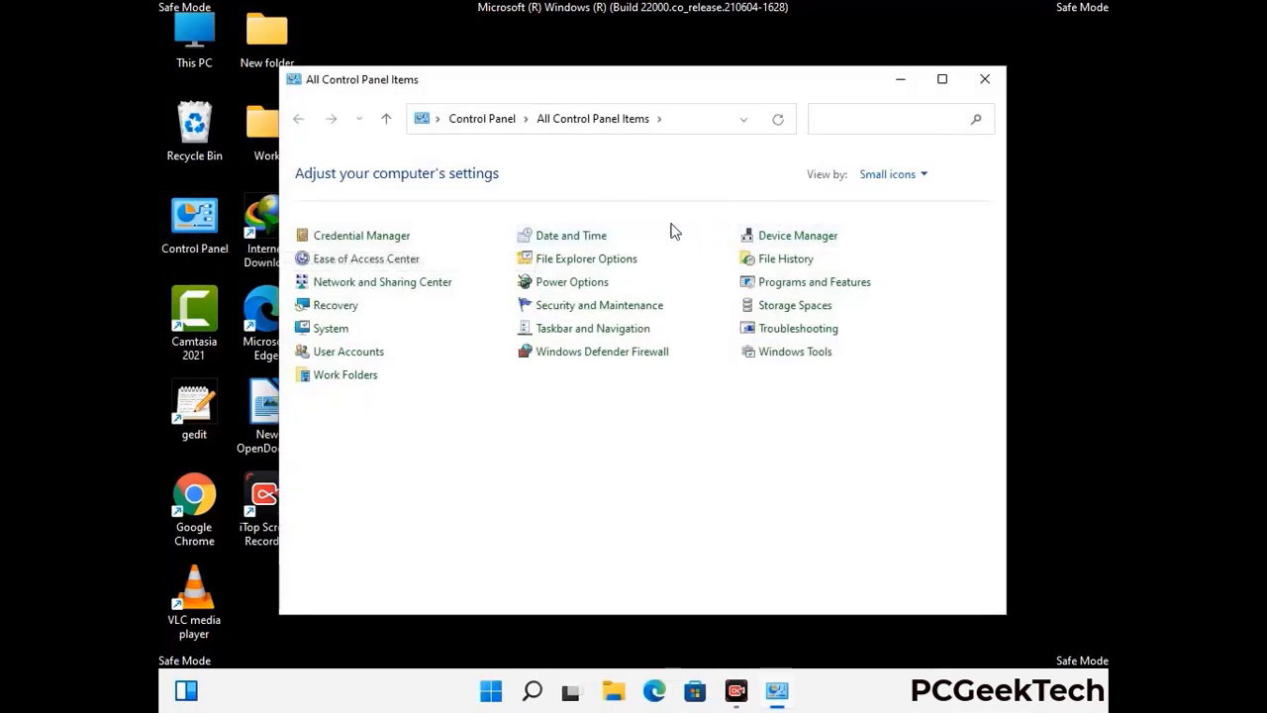
left_click(611, 263)
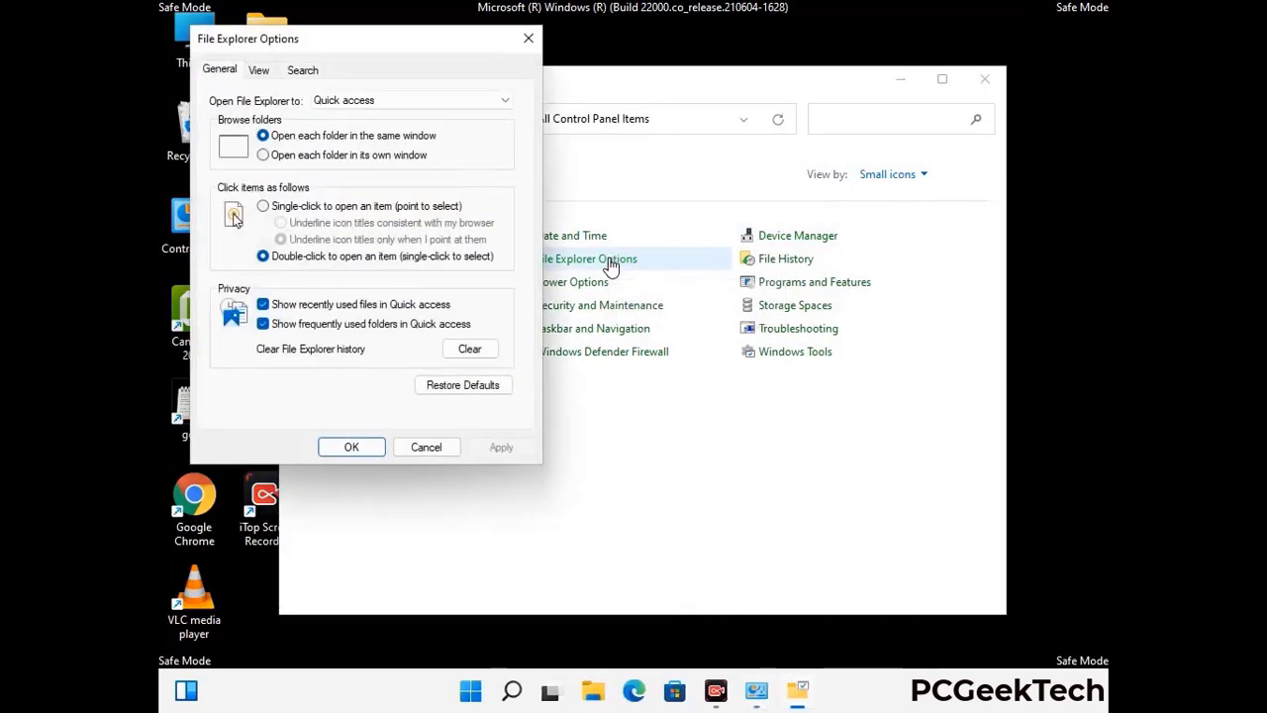
left_click(259, 70)
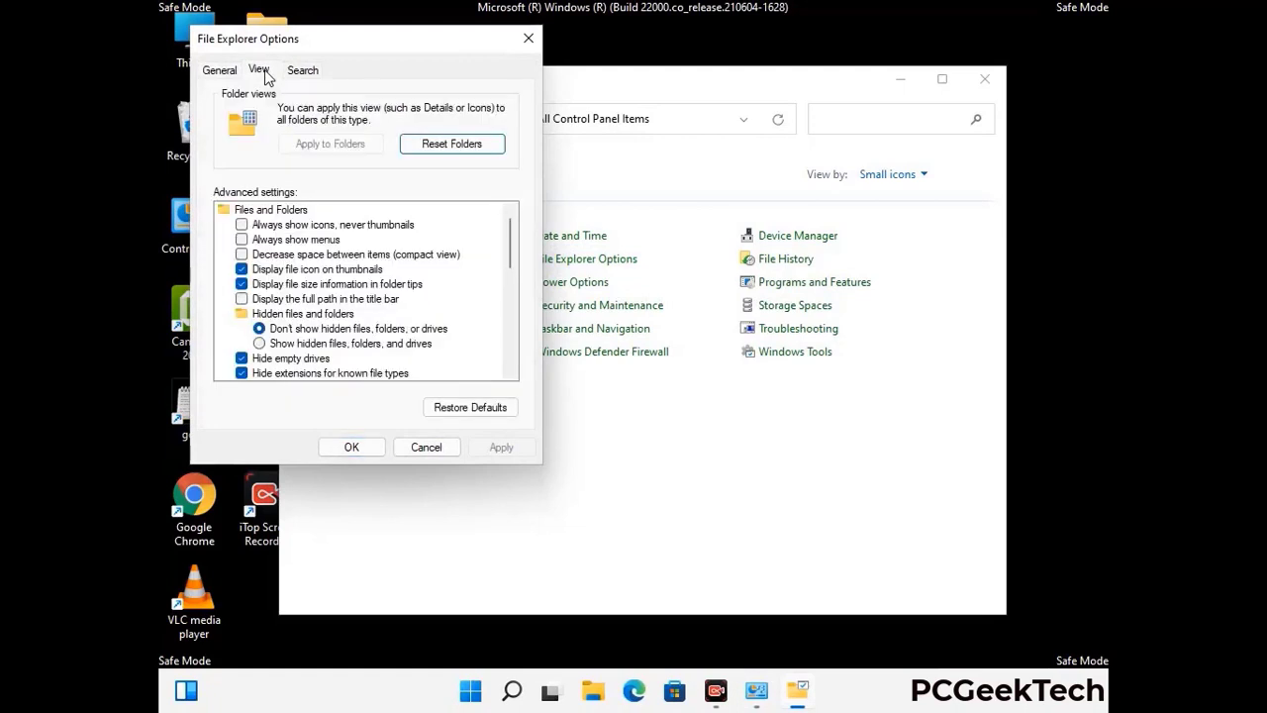
left_click(260, 343)
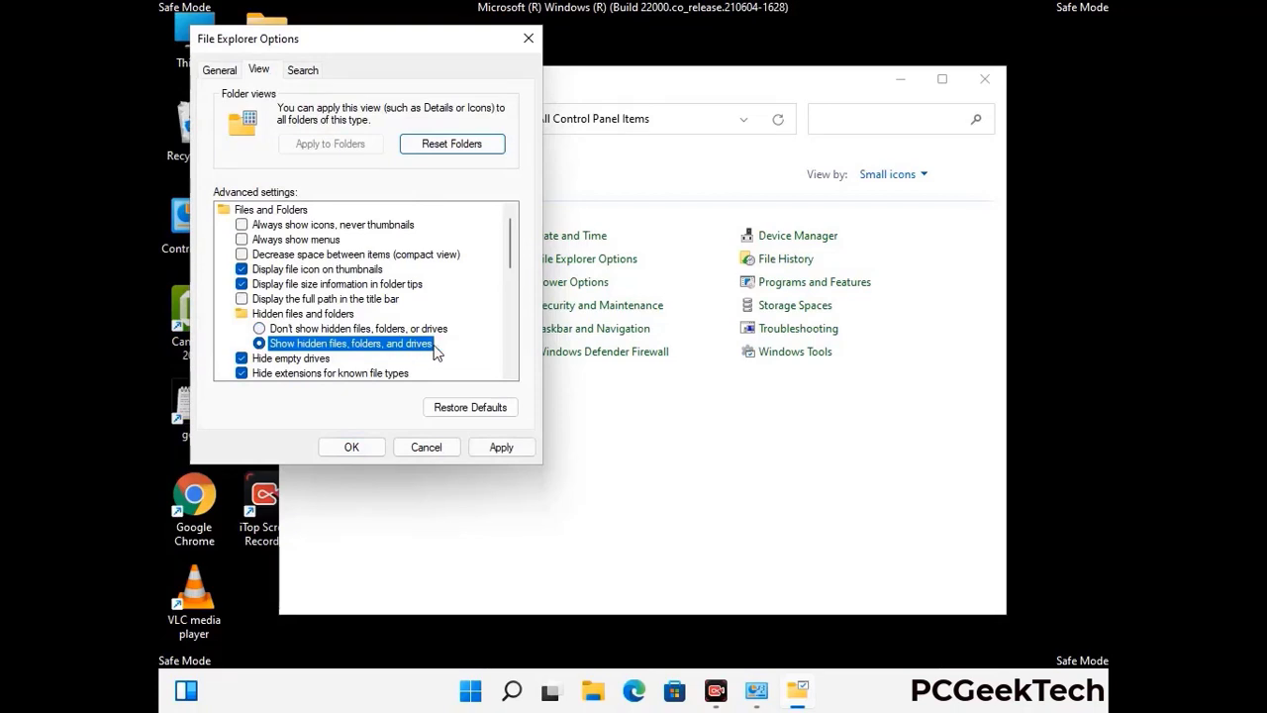
left_click(500, 448)
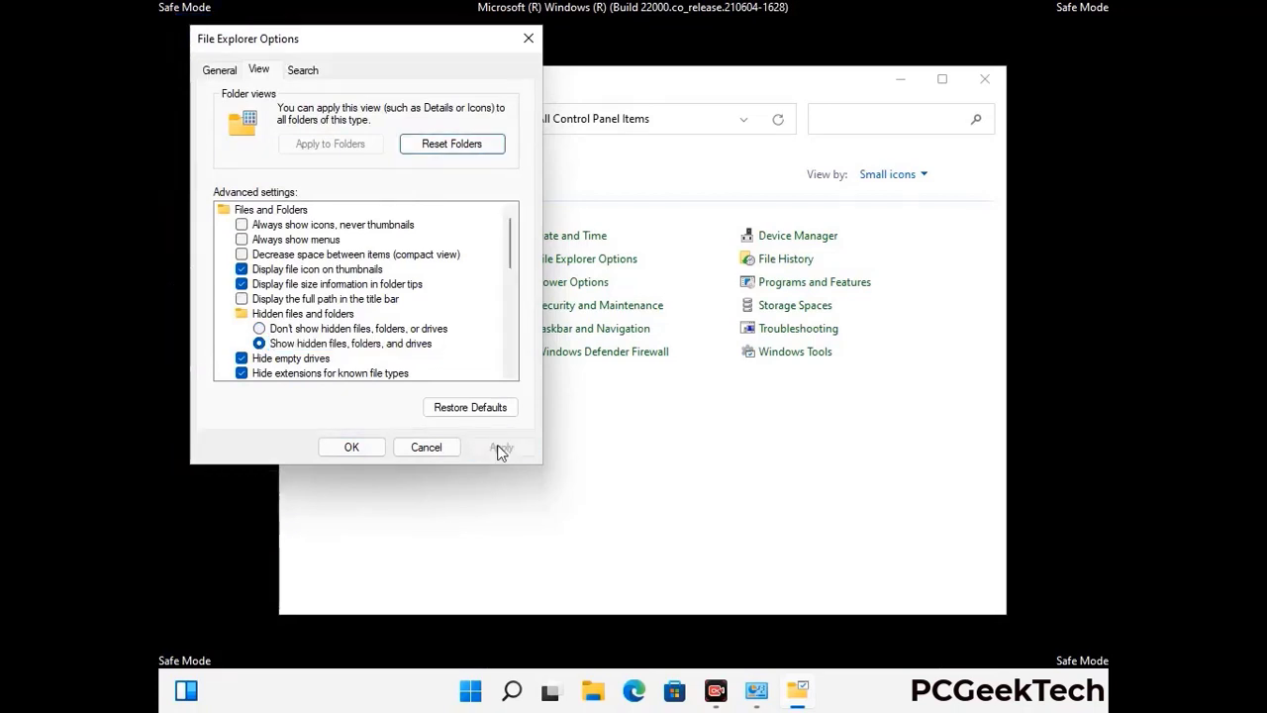
left_click(334, 448)
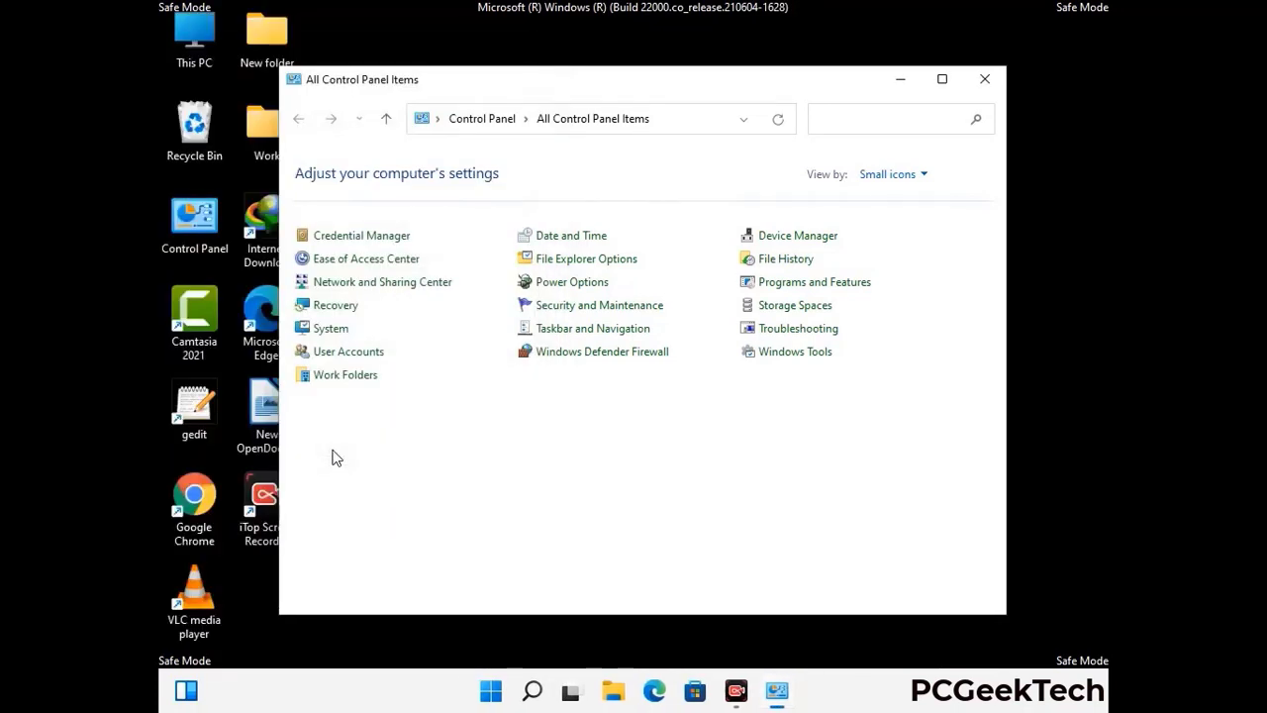
left_click(983, 81)
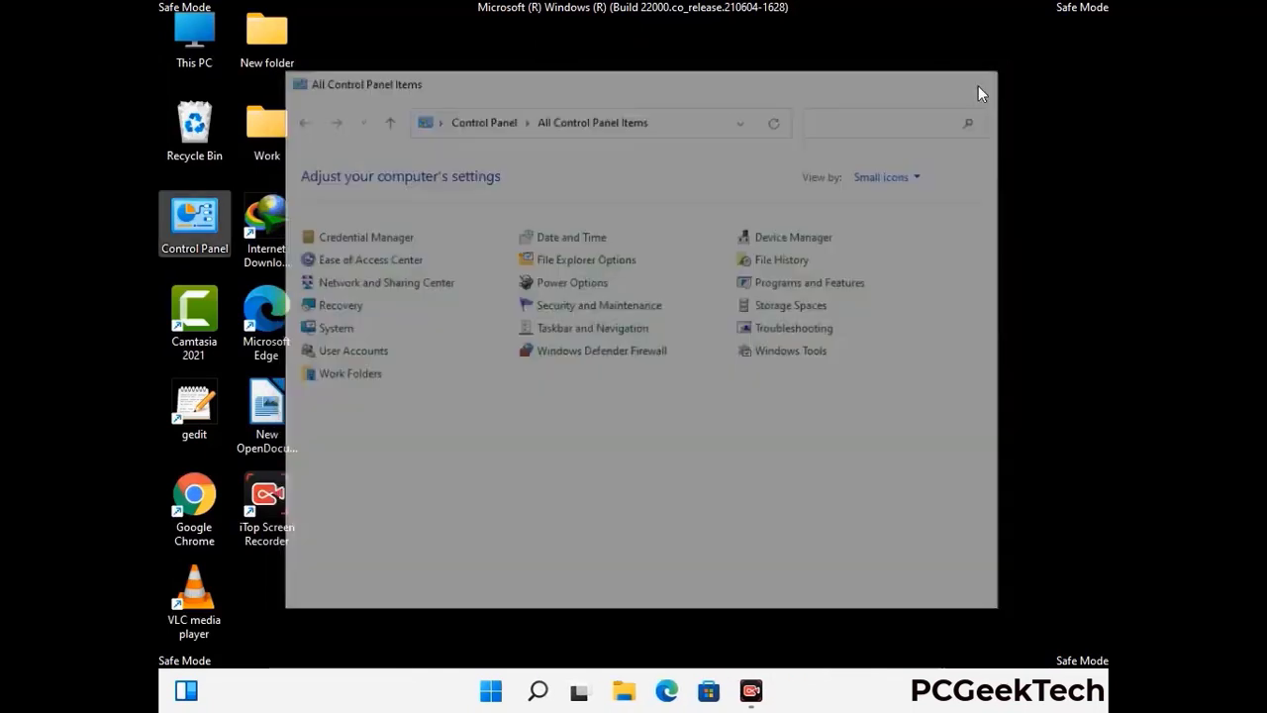
Step: Browse to the C:\Windows\System32\drivers\etc folder from This PC
double_click(189, 61)
left_click(555, 434)
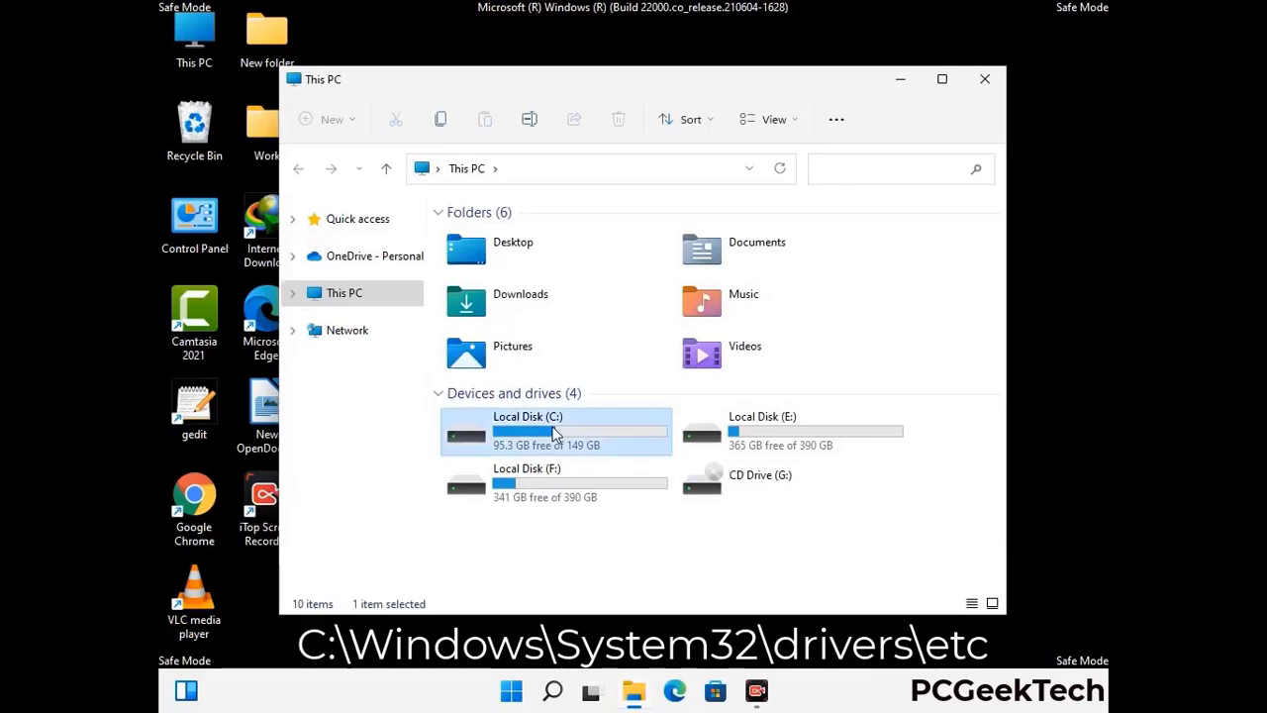
double_click(555, 434)
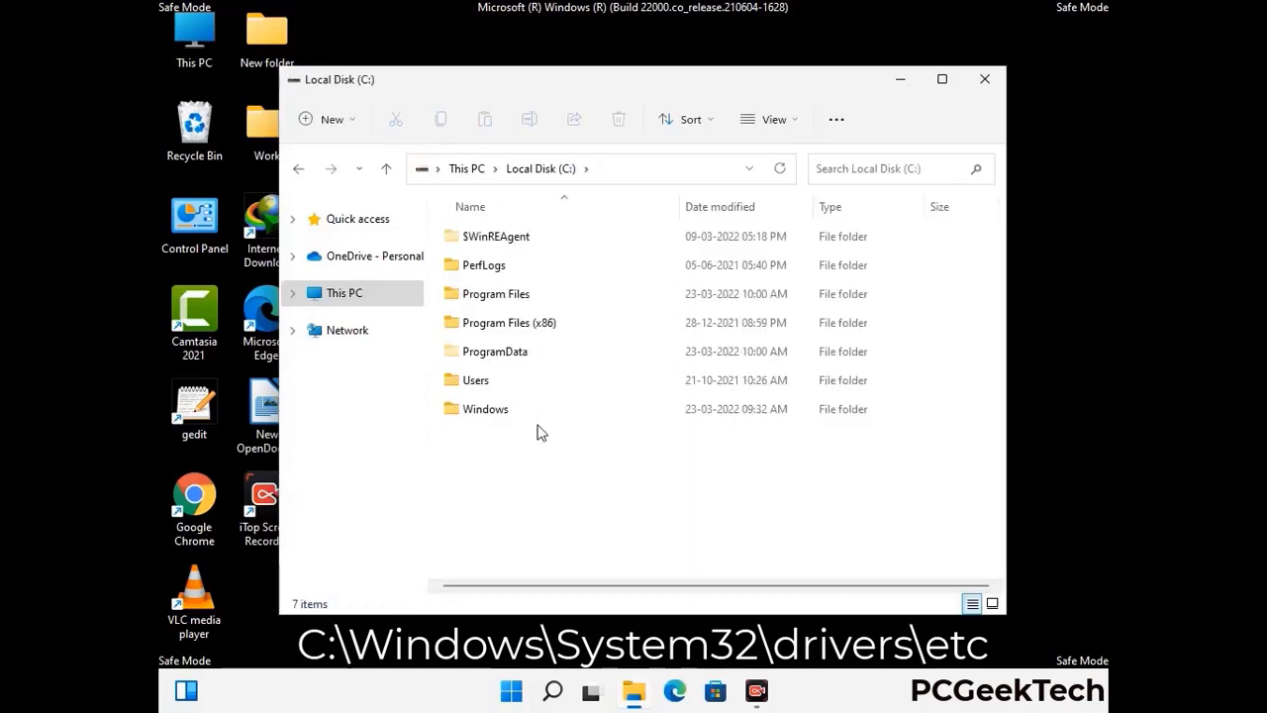
double_click(480, 409)
scroll(626, 429, "down", 8)
scroll(626, 429, "down", 10)
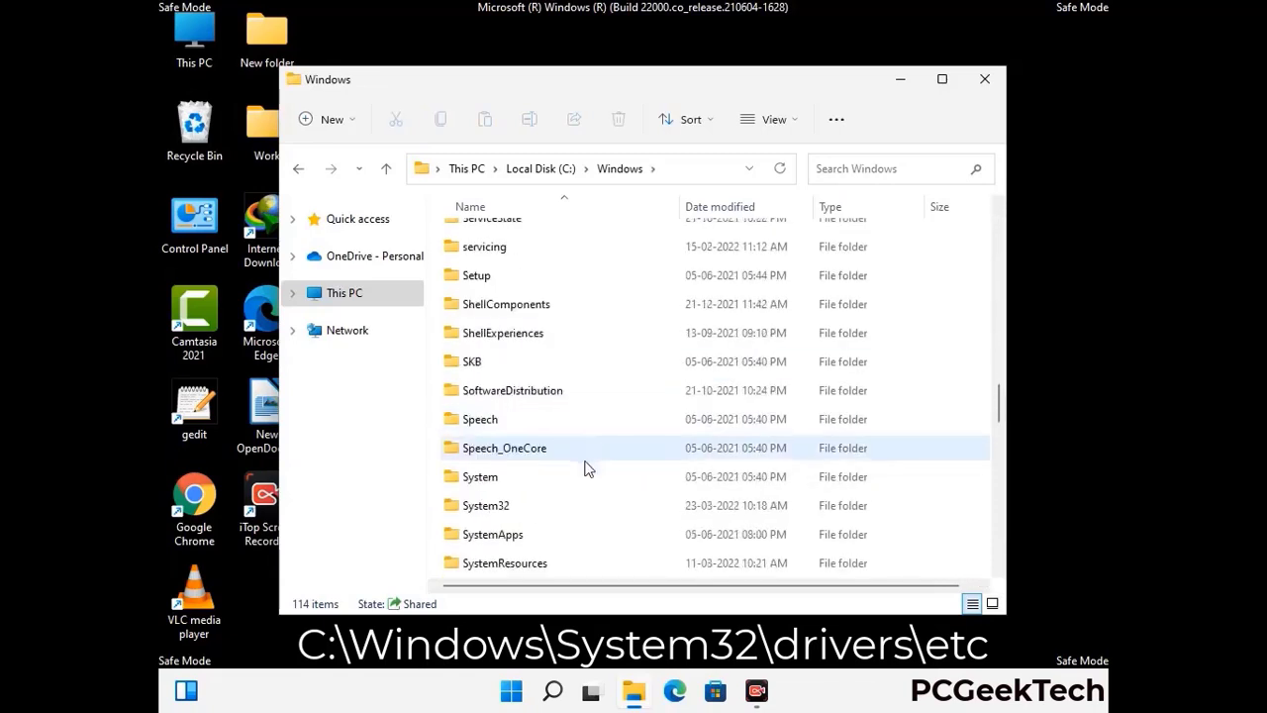
scroll(584, 465, "down", 2)
double_click(479, 417)
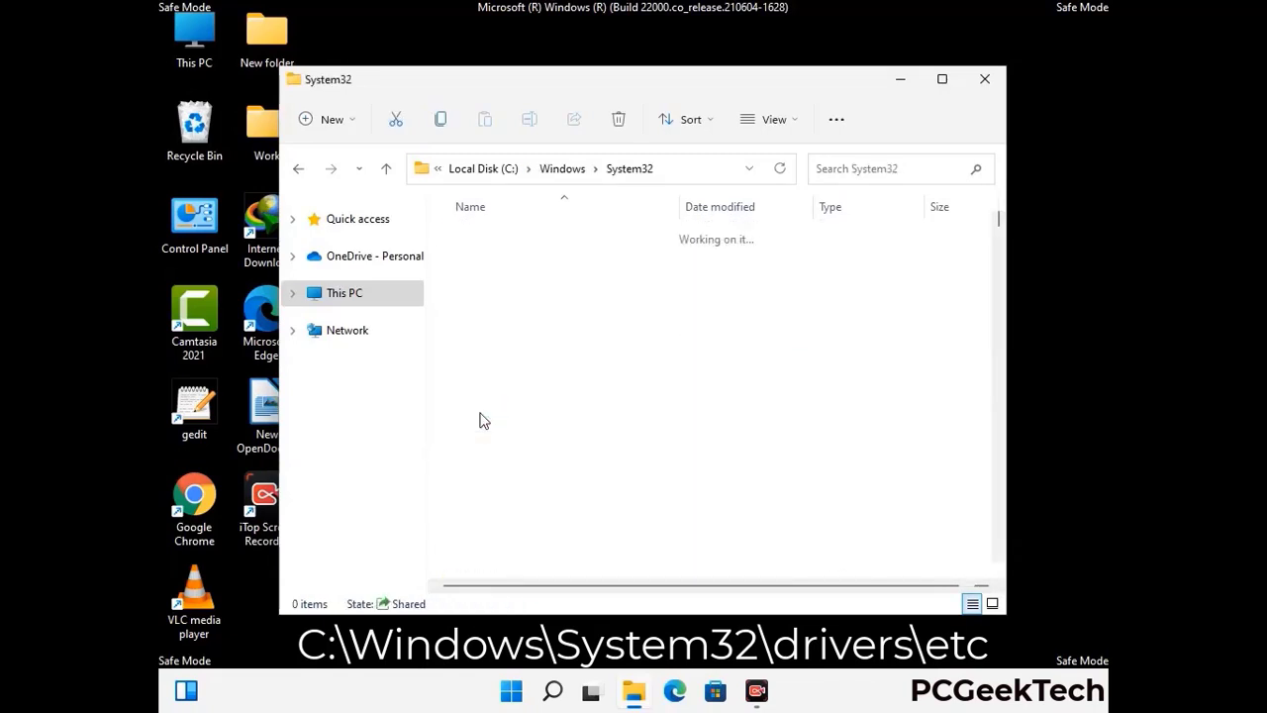
scroll(544, 435, "down", 5)
double_click(492, 547)
double_click(472, 294)
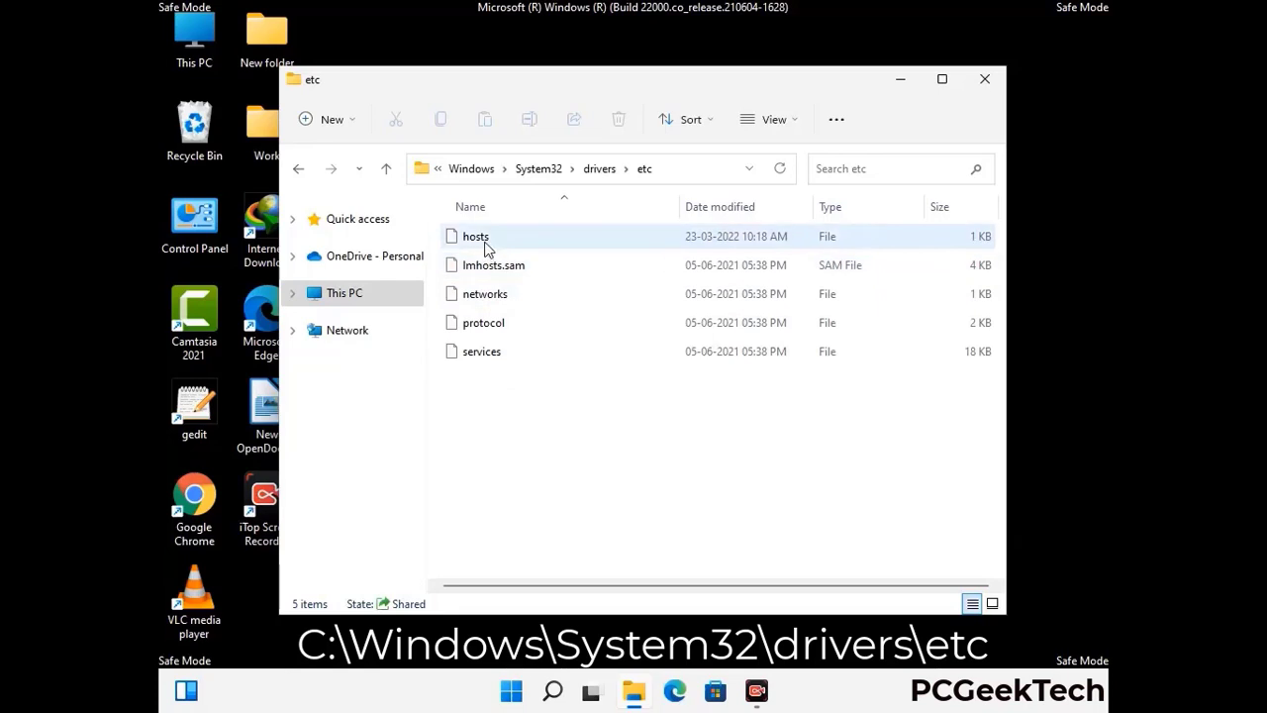
Step: Open the hosts file with Notepad
left_click(485, 248)
double_click(485, 248)
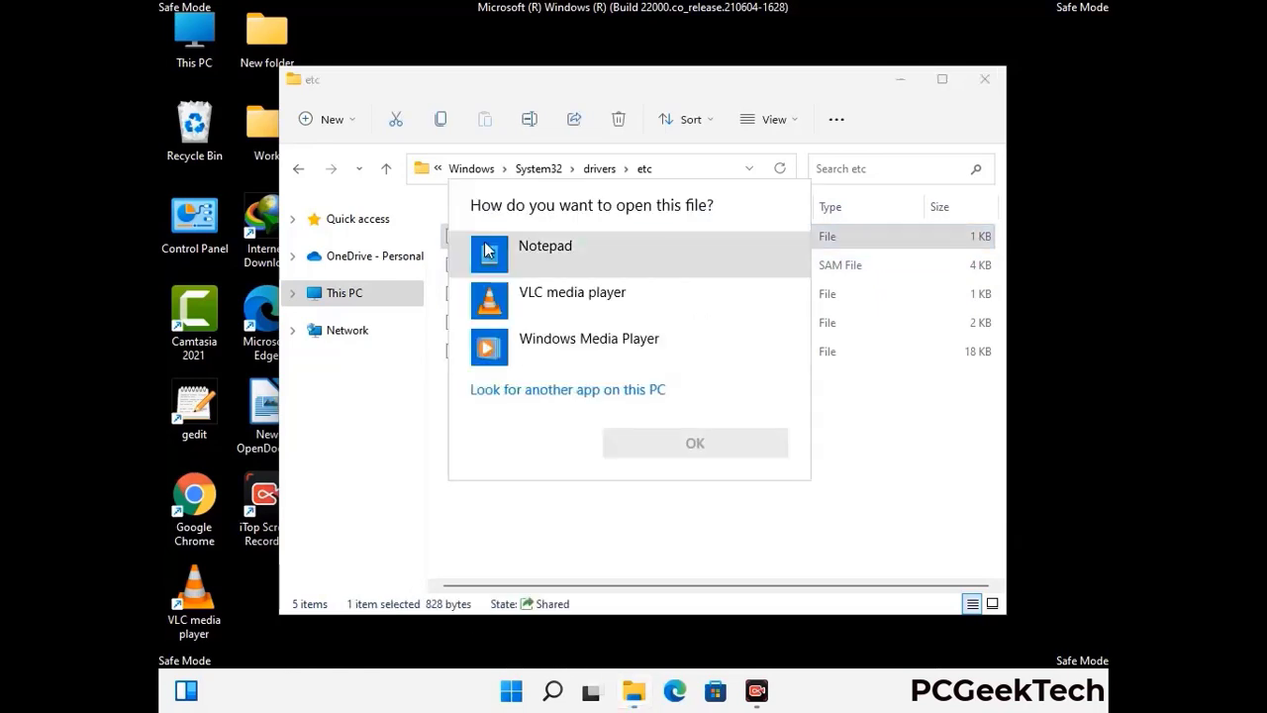
left_click(561, 246)
left_click(708, 444)
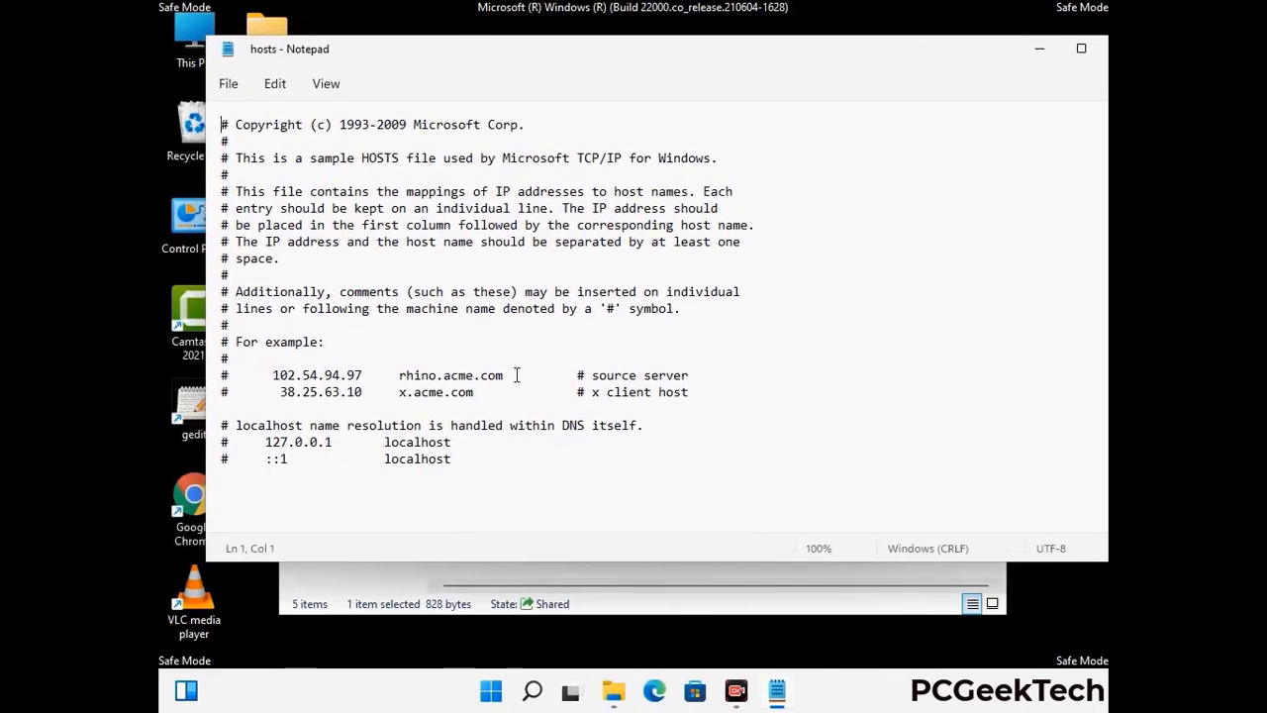
Step: Add blank lines at the end of hosts, save it, and close Notepad and the etc window
left_click(475, 464)
key("Return")
key("Return")
scroll(265, 277, "down", 1)
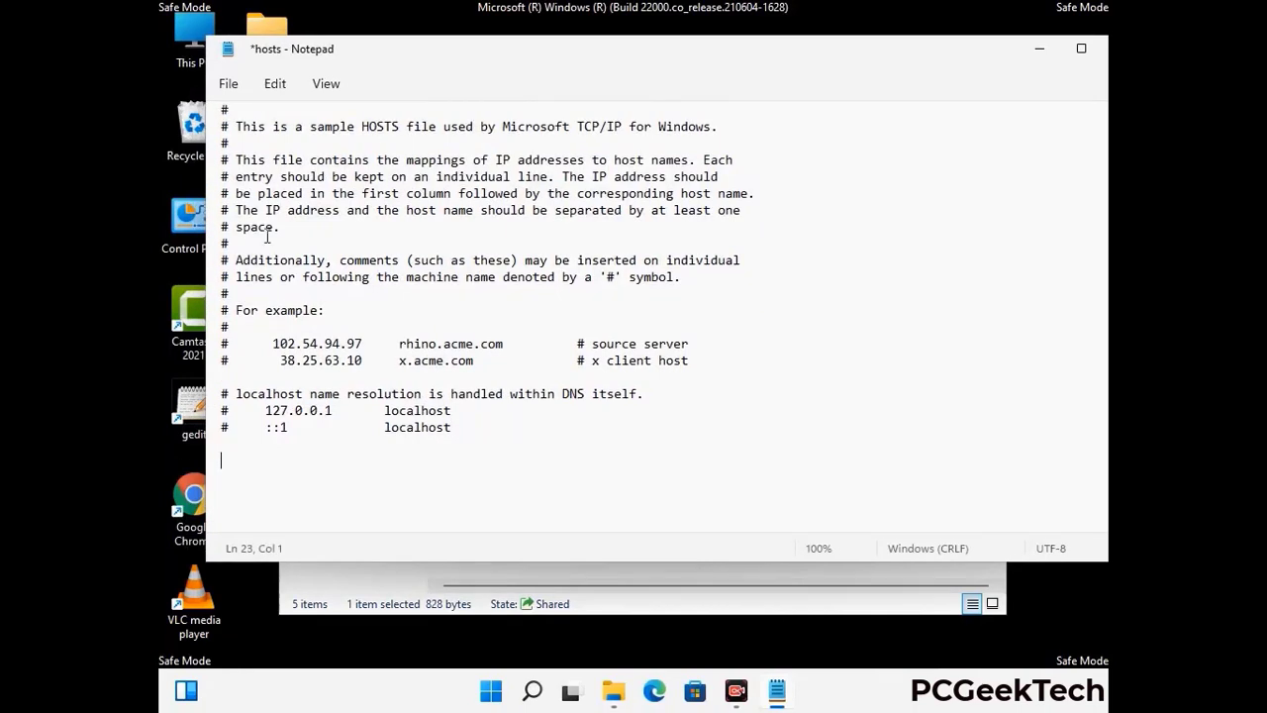
left_click(227, 83)
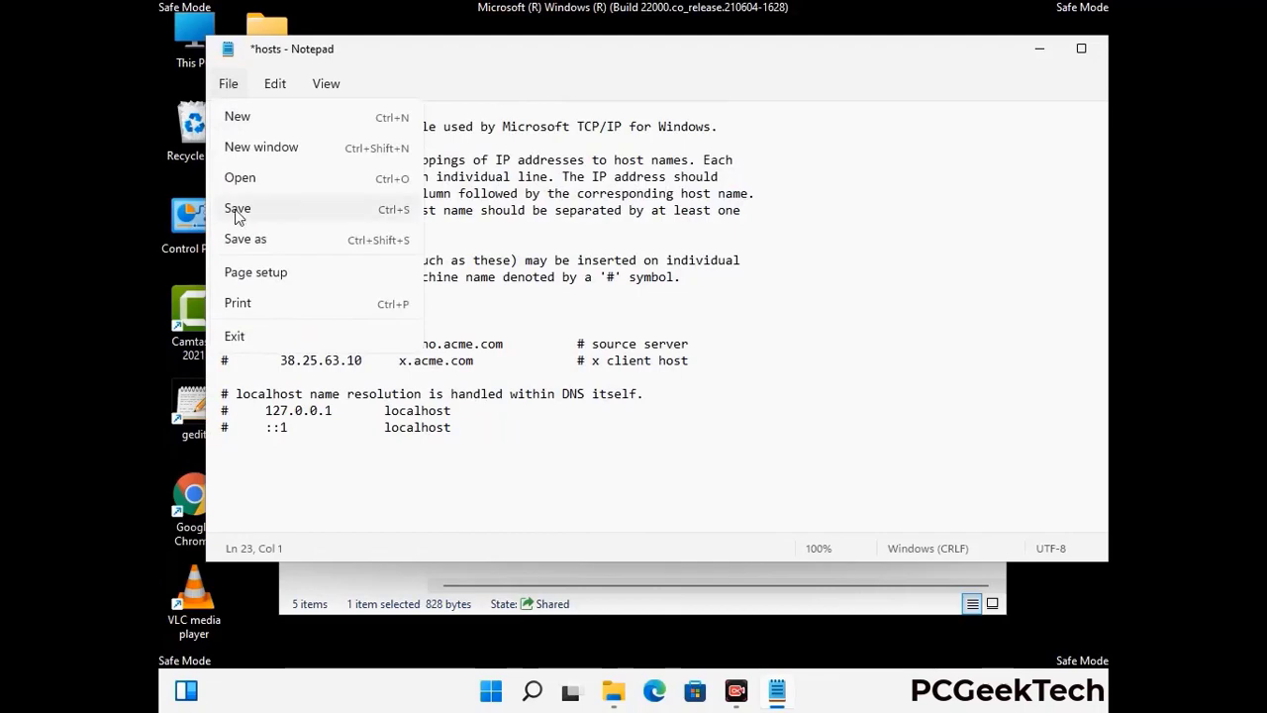
left_click(239, 209)
left_click_drag(955, 41, 846, 42)
left_click(973, 48)
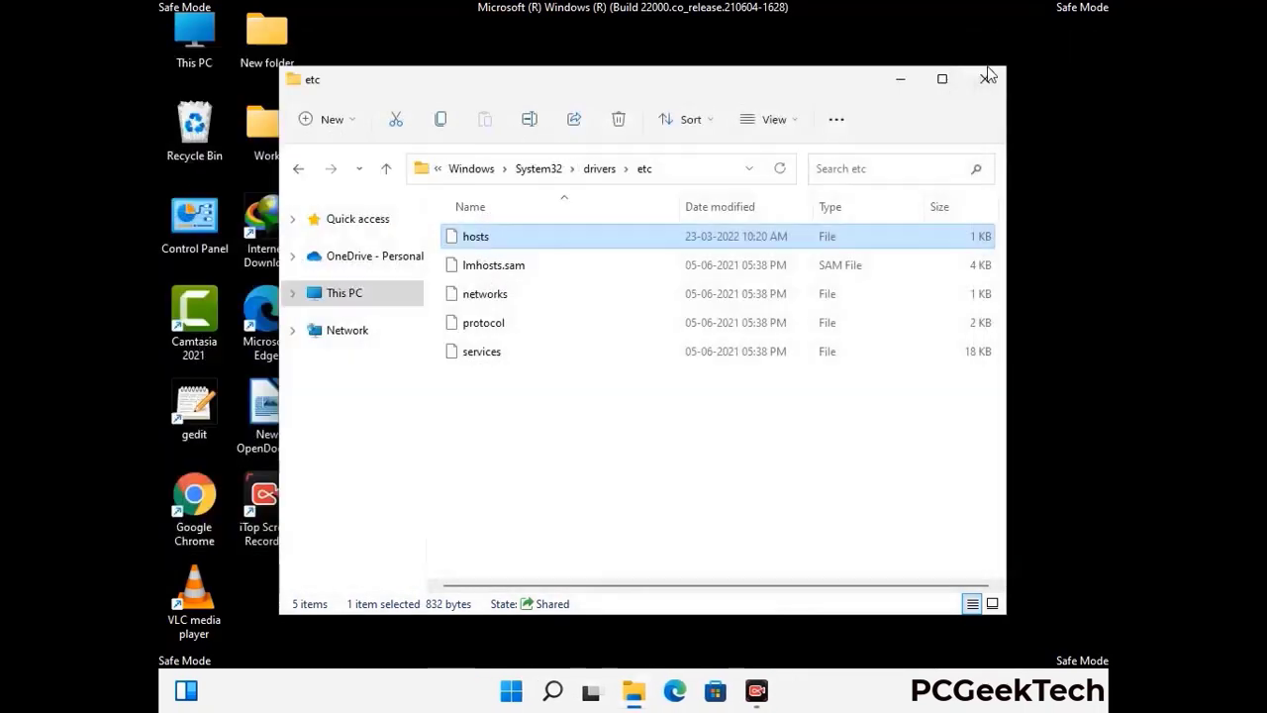
left_click(987, 79)
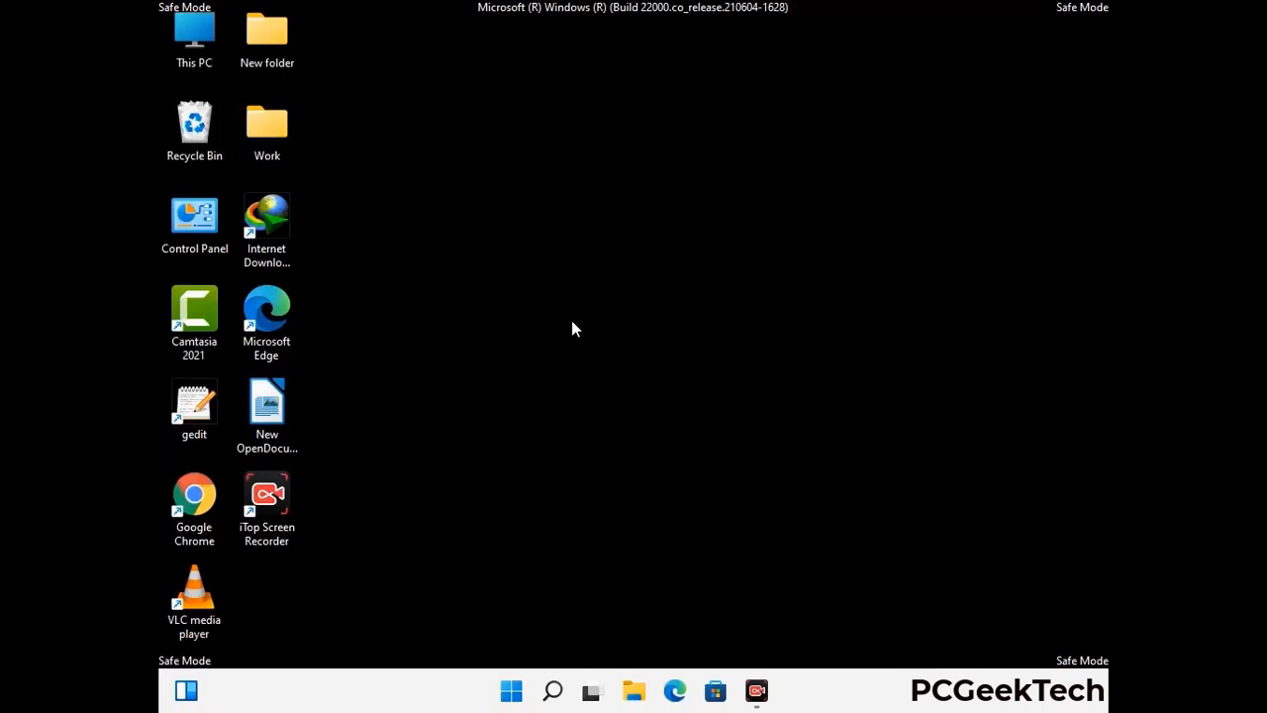
Step: Open %appdata% and delete the Zoom folder from AppData\Roaming, then close the window
key("super+r")
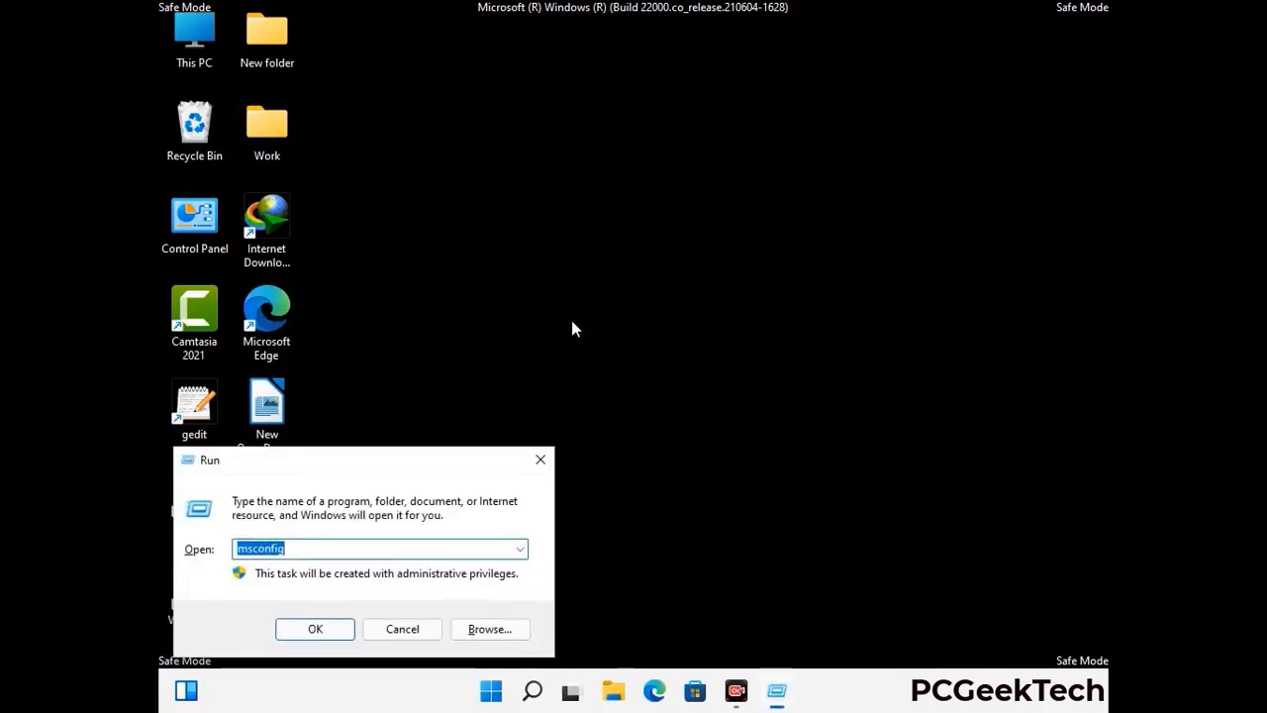
left_click_drag(363, 456, 589, 196)
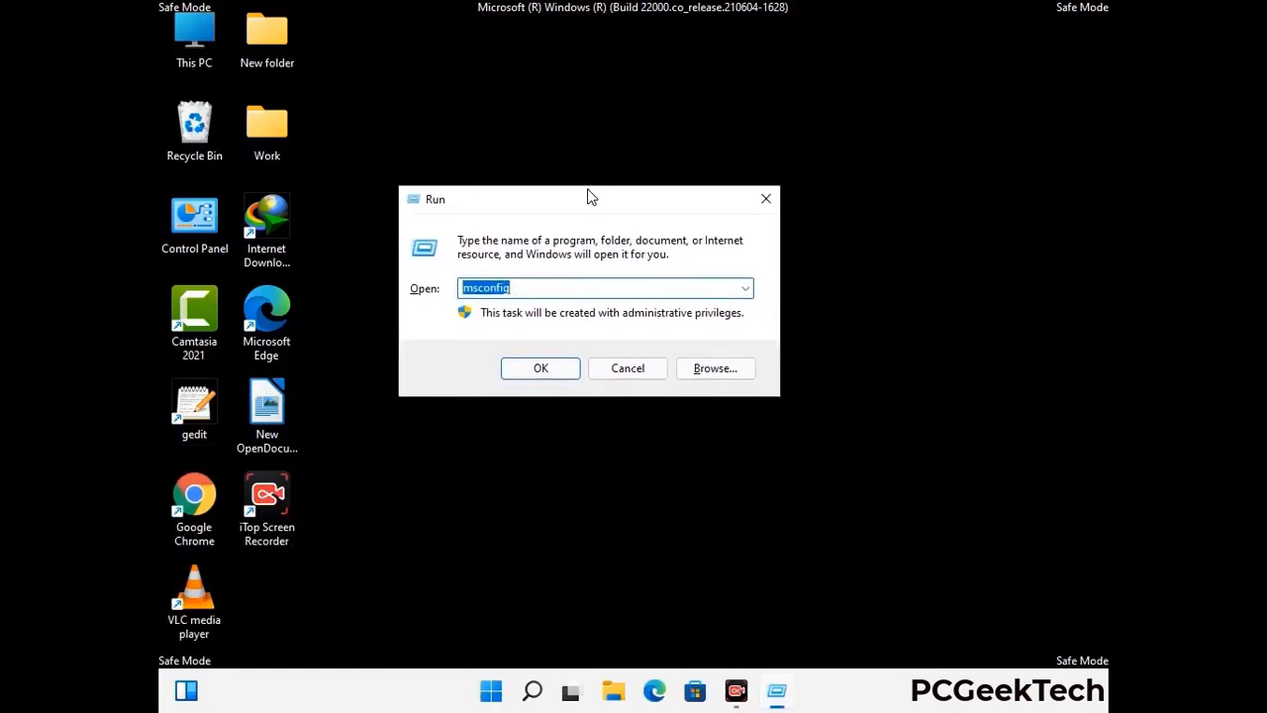
type("%")
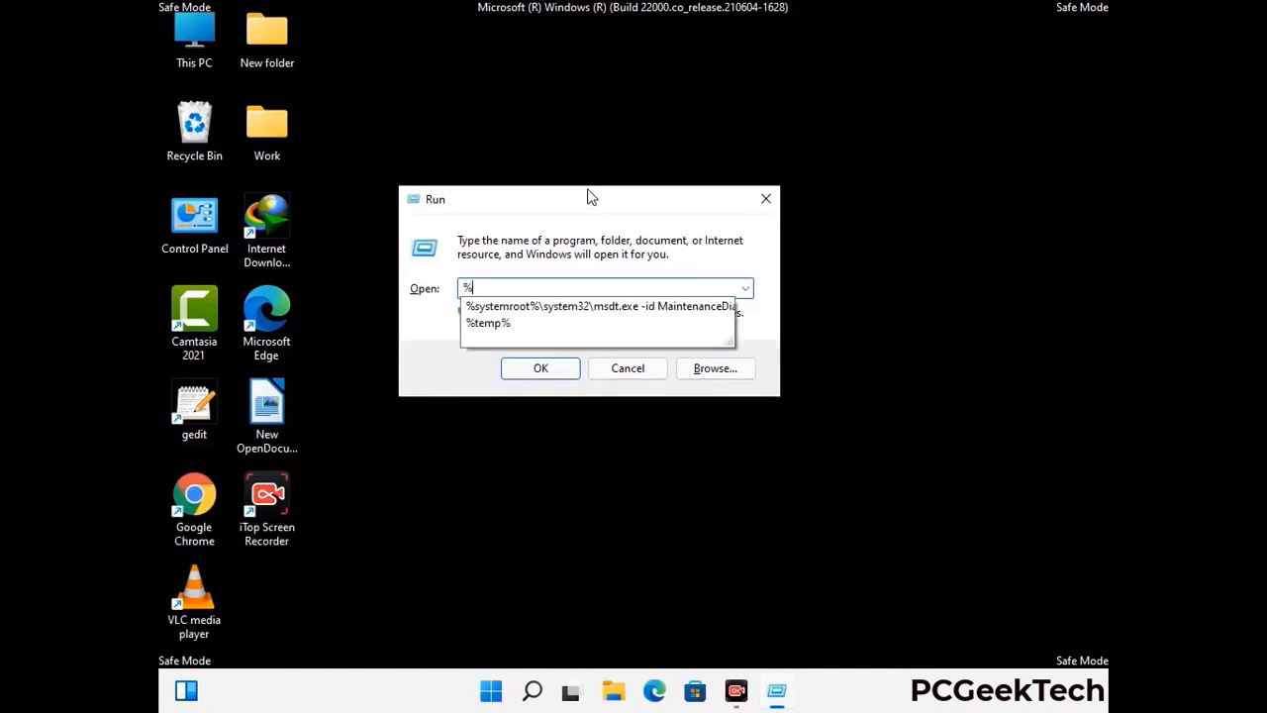
type("a")
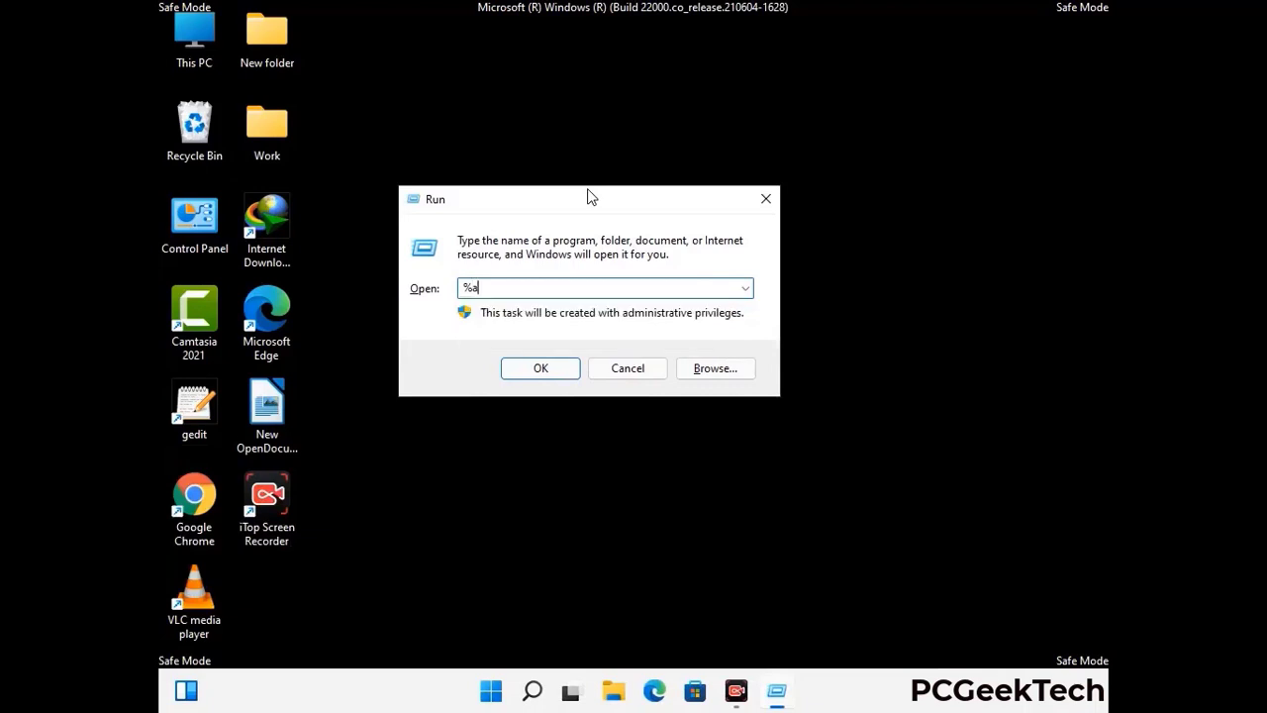
type("ppdata%")
key("Return")
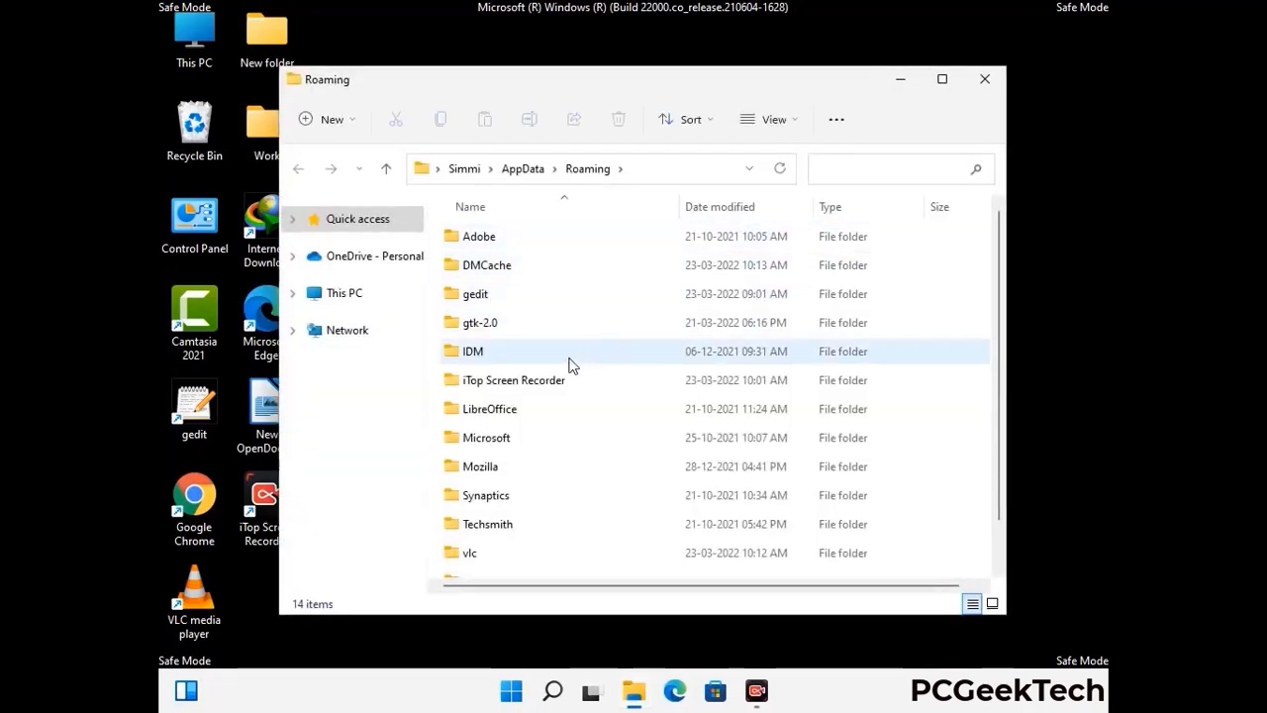
scroll(594, 349, "down", 1)
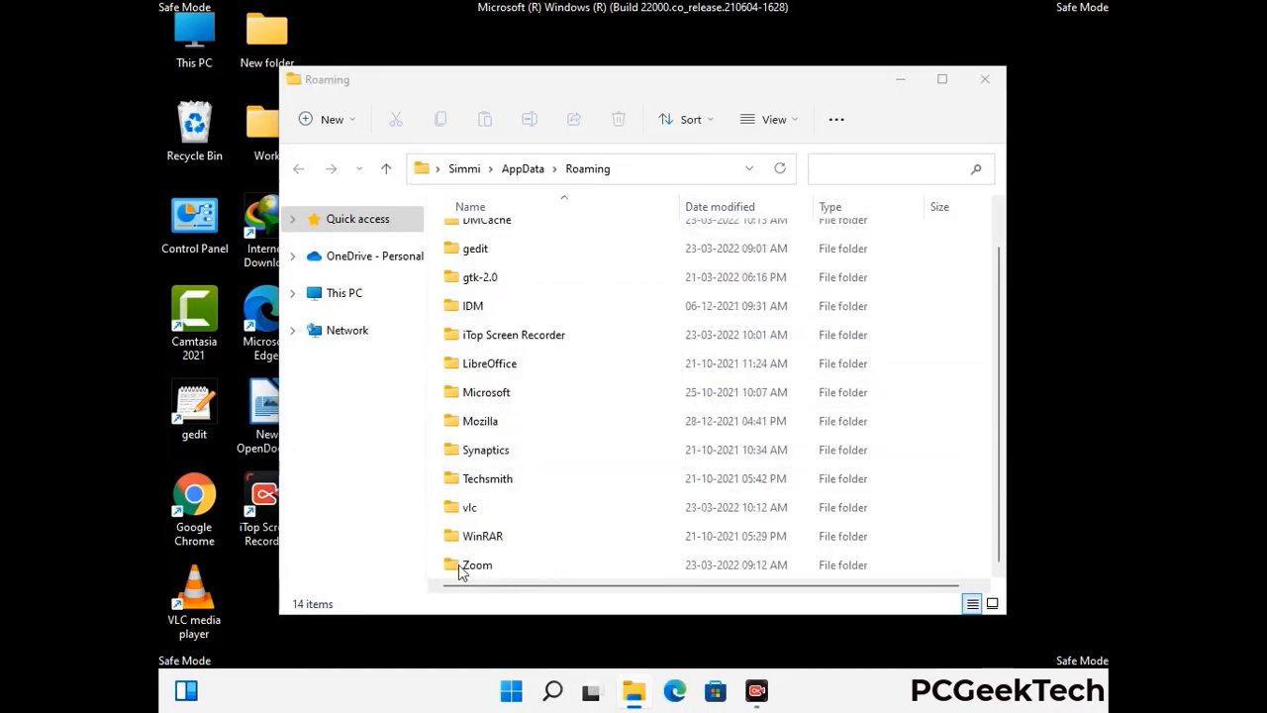
left_click(709, 560)
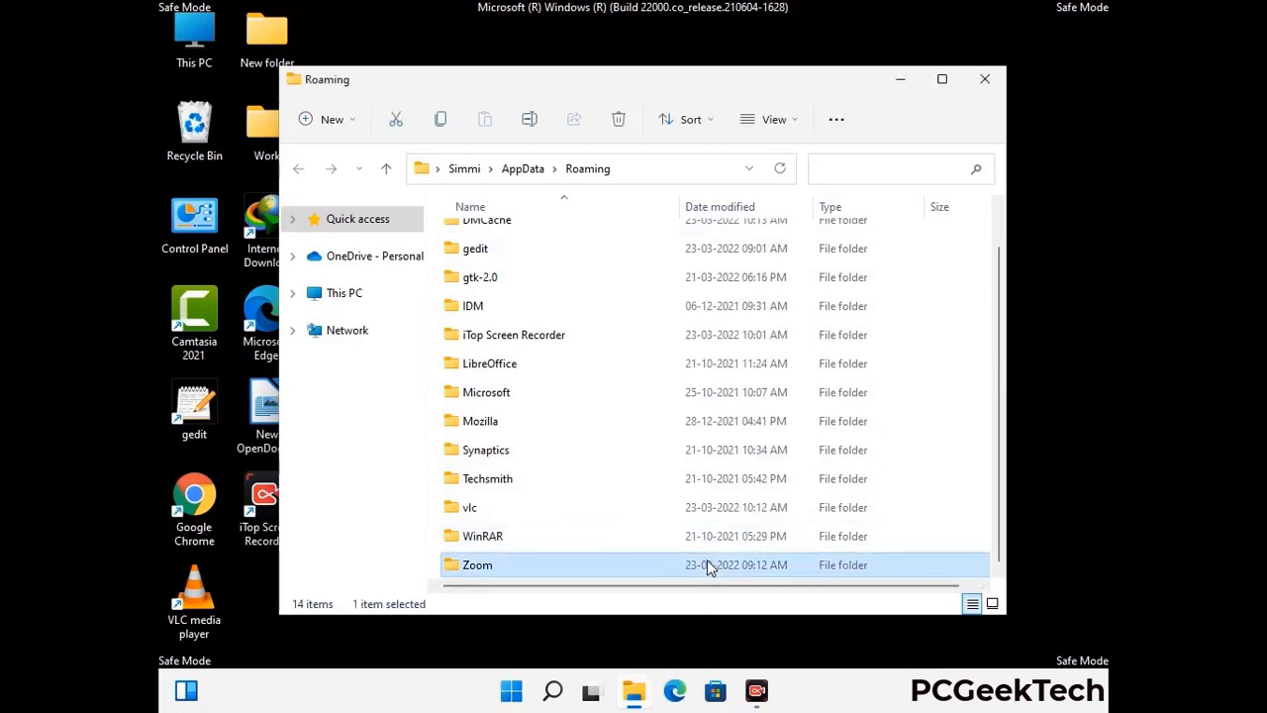
left_click(619, 118)
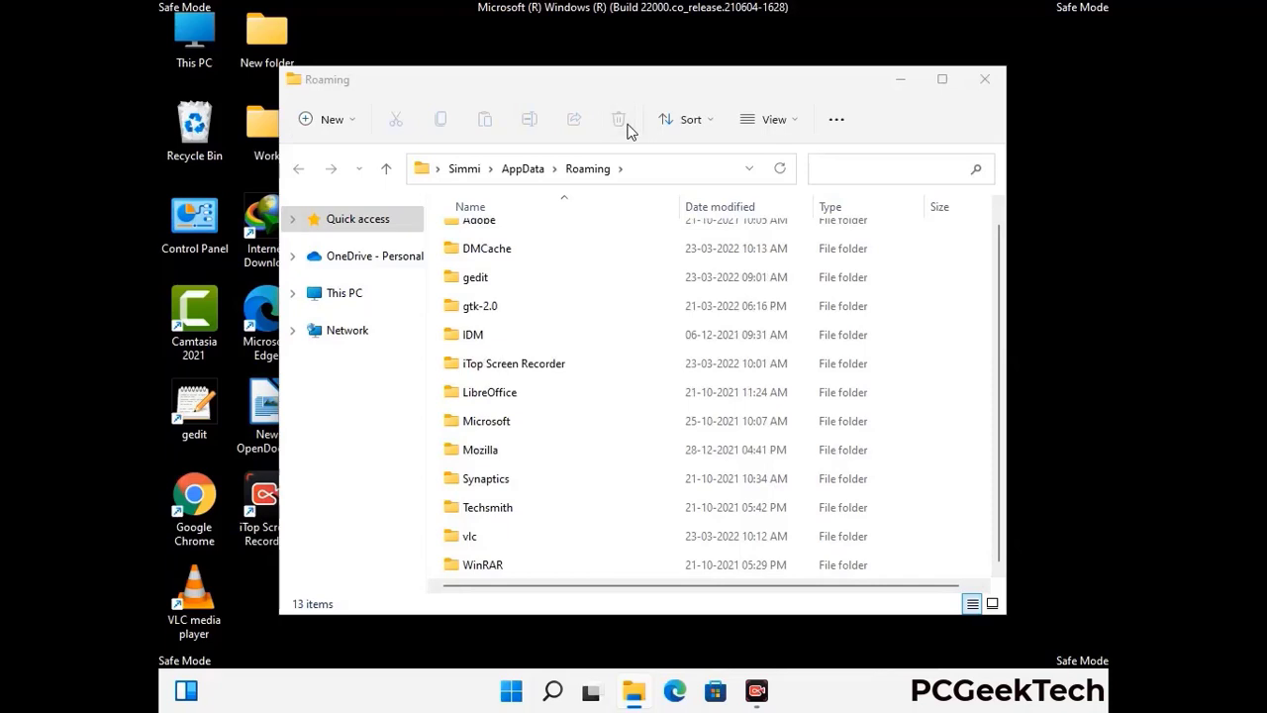
left_click(984, 81)
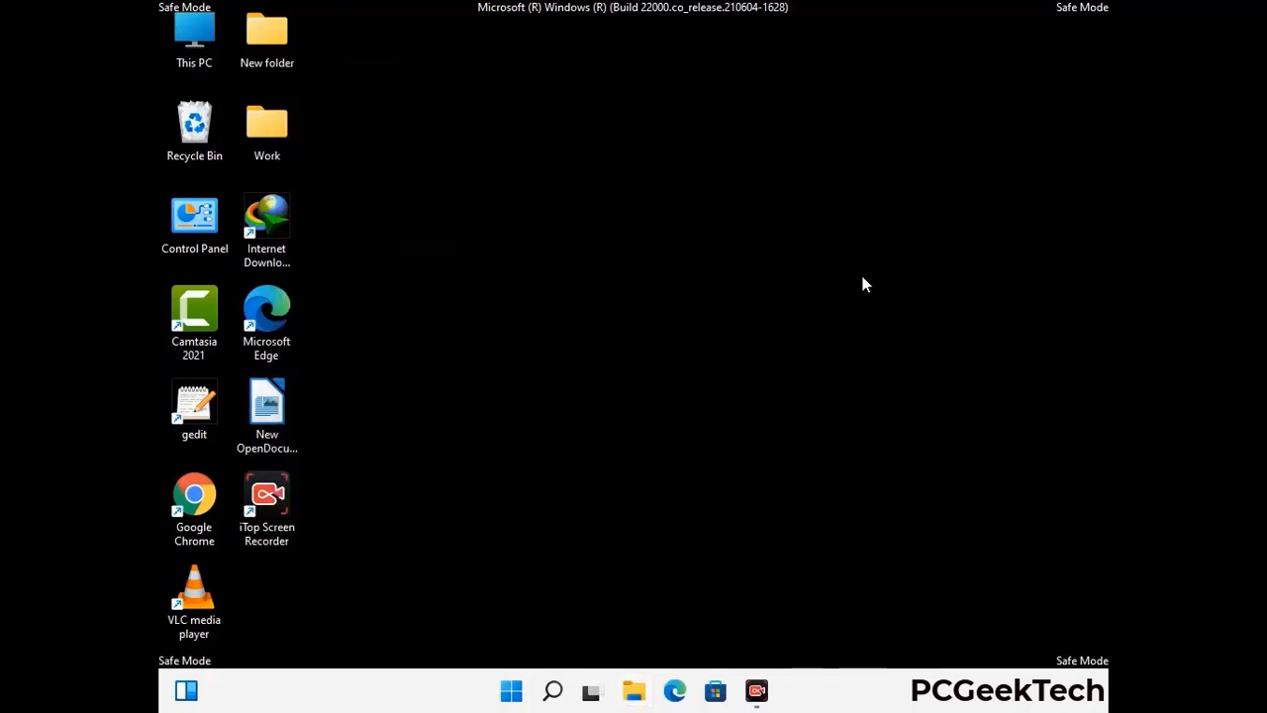
key("super+r")
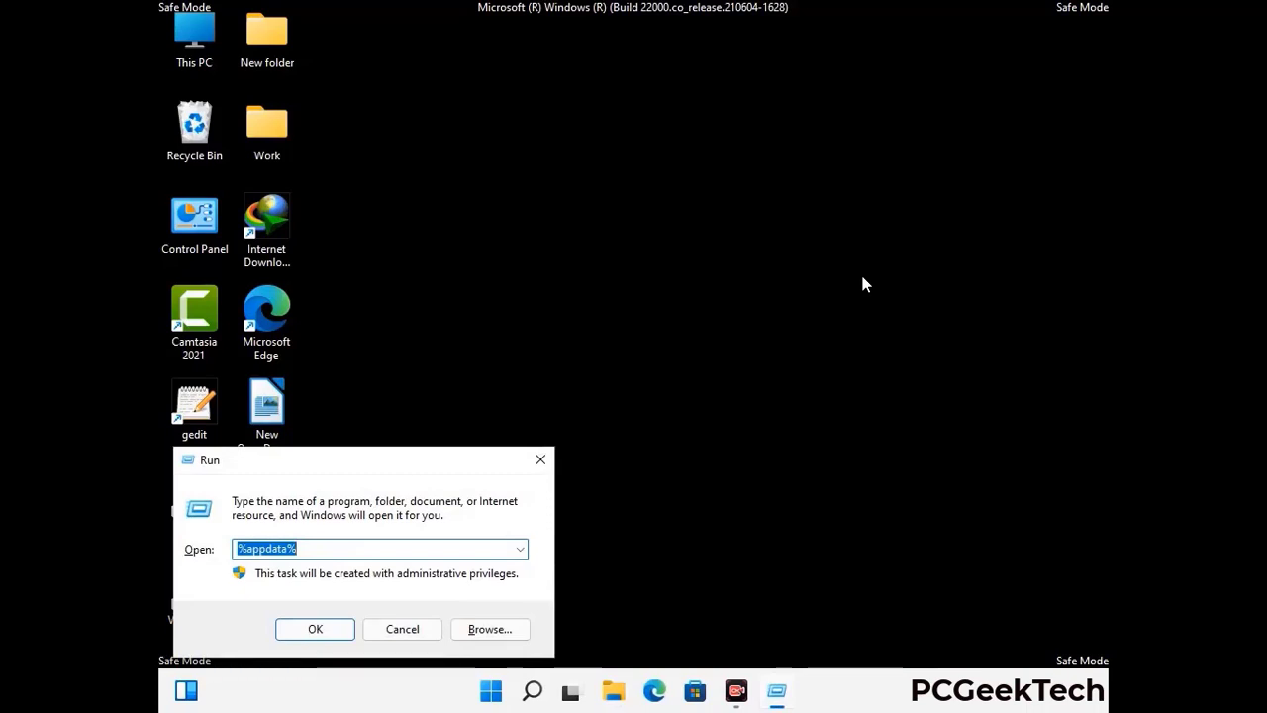
Step: Open %LocalAppData% and delete its Mozilla folder, leaving 22 items, then close the window
left_click_drag(396, 470, 665, 251)
type("%Loca")
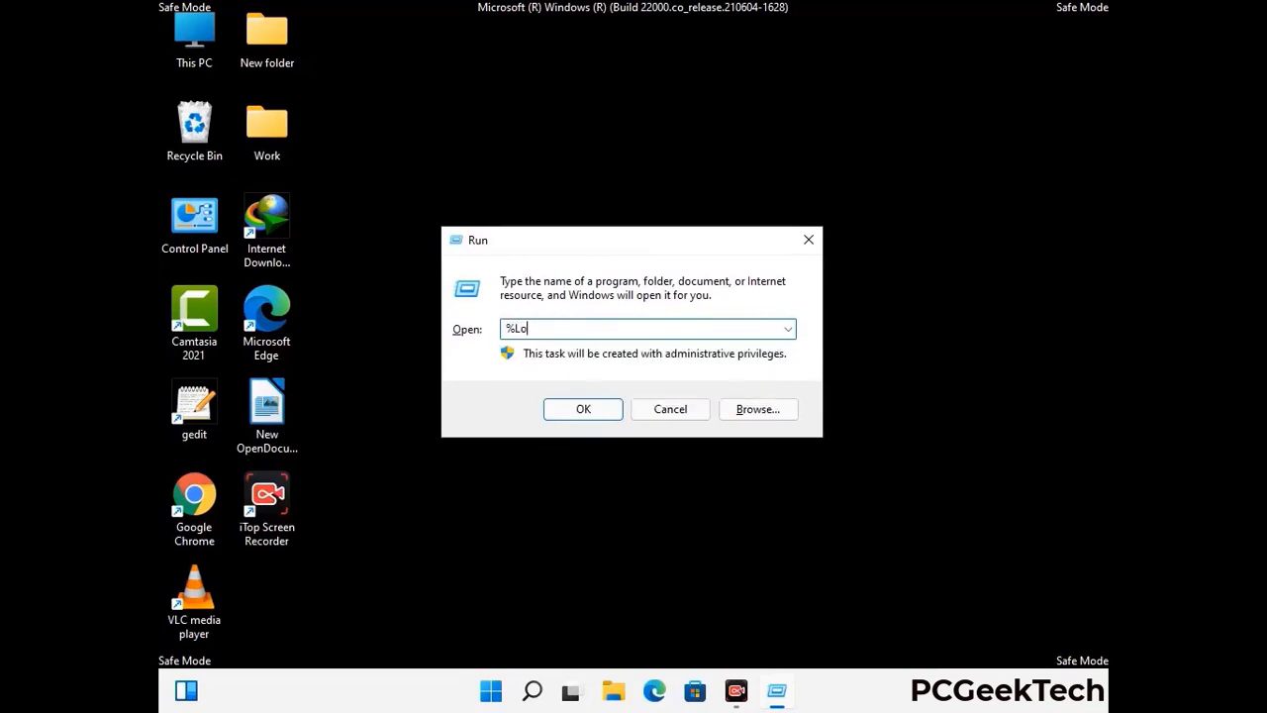
type("lAppData")
key("Return")
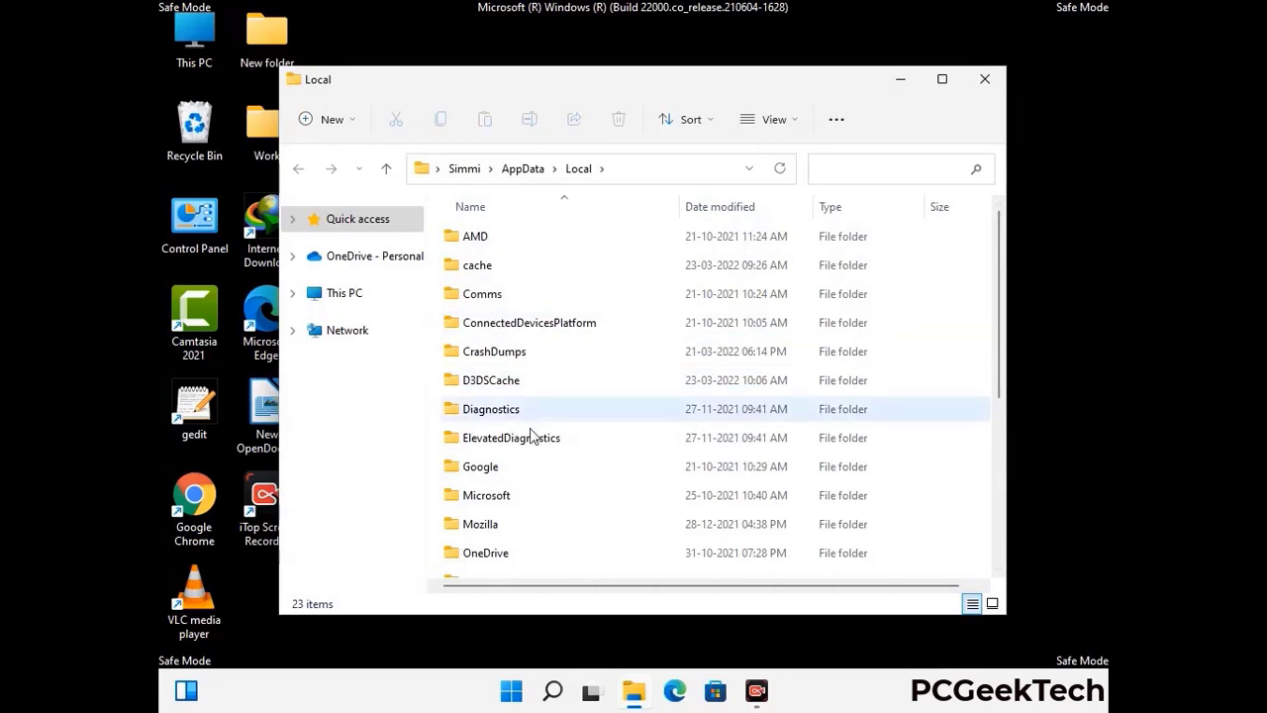
scroll(535, 440, "down", 1)
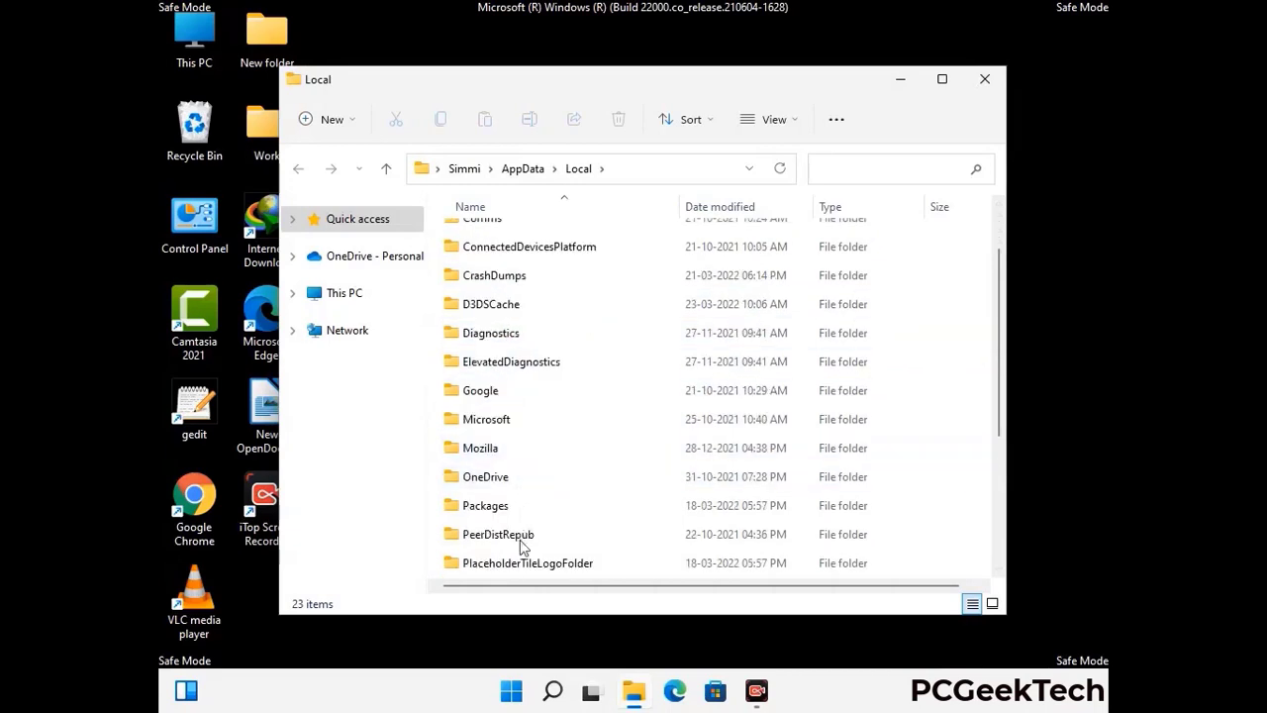
left_click(495, 453)
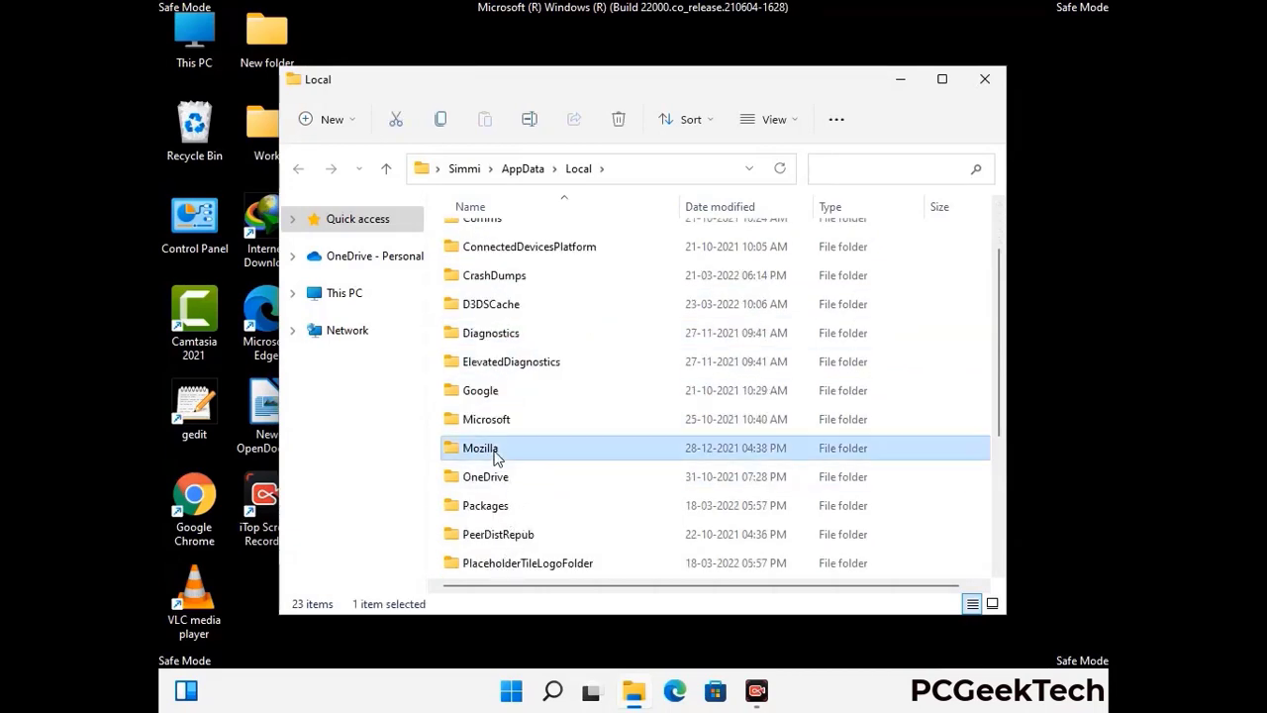
left_click(618, 126)
left_click(618, 121)
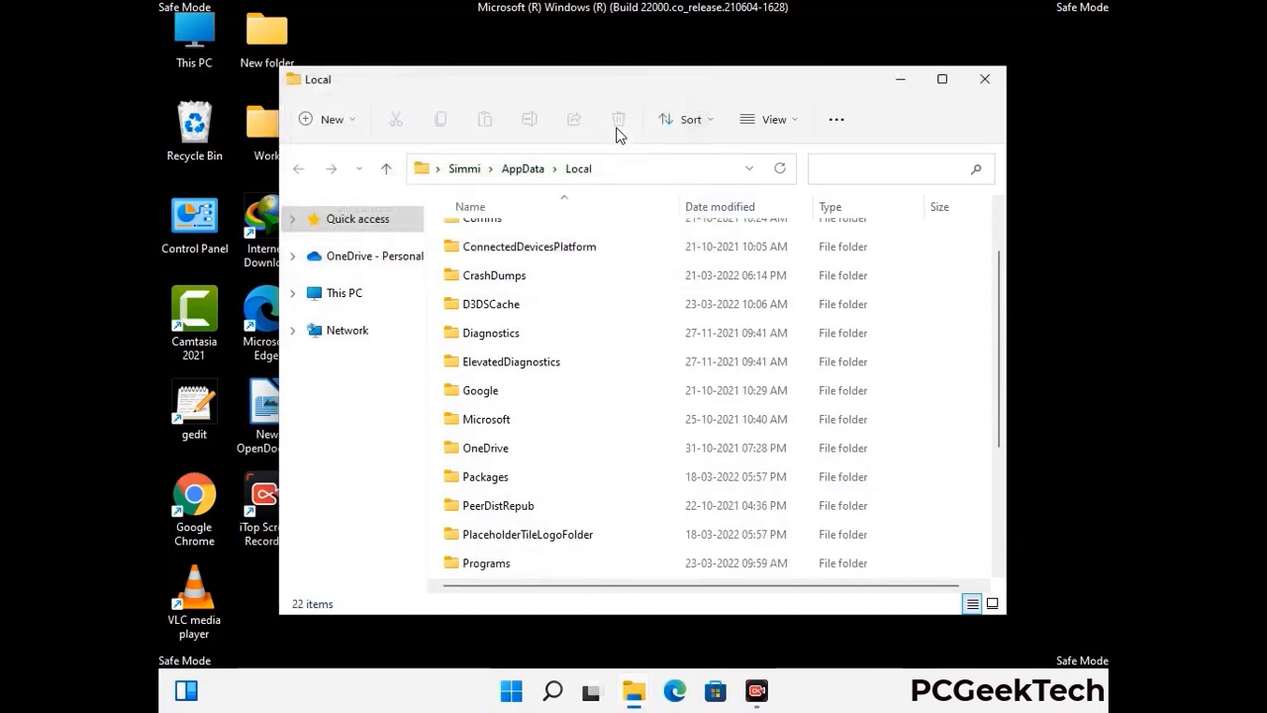
left_click(985, 85)
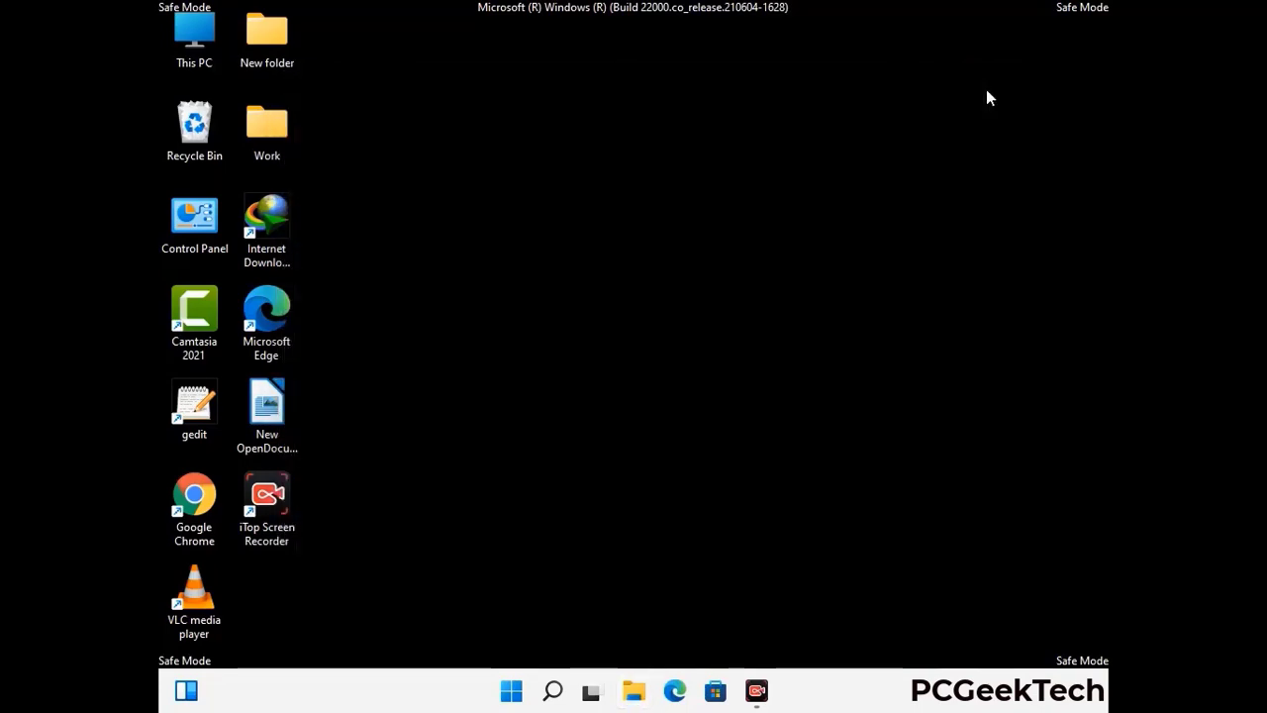
Step: Open %ProgramData% and delete its Mozilla folder, leaving 15 items, then close the window
key("super+r")
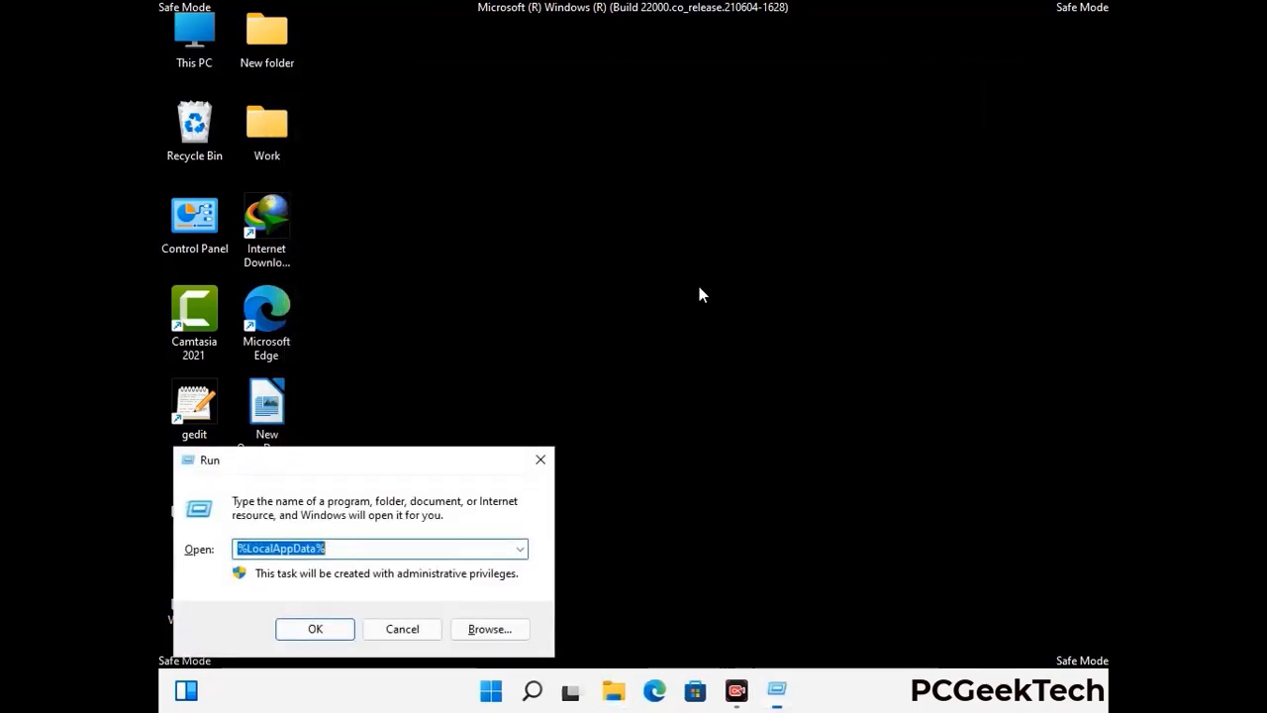
left_click_drag(351, 465, 579, 261)
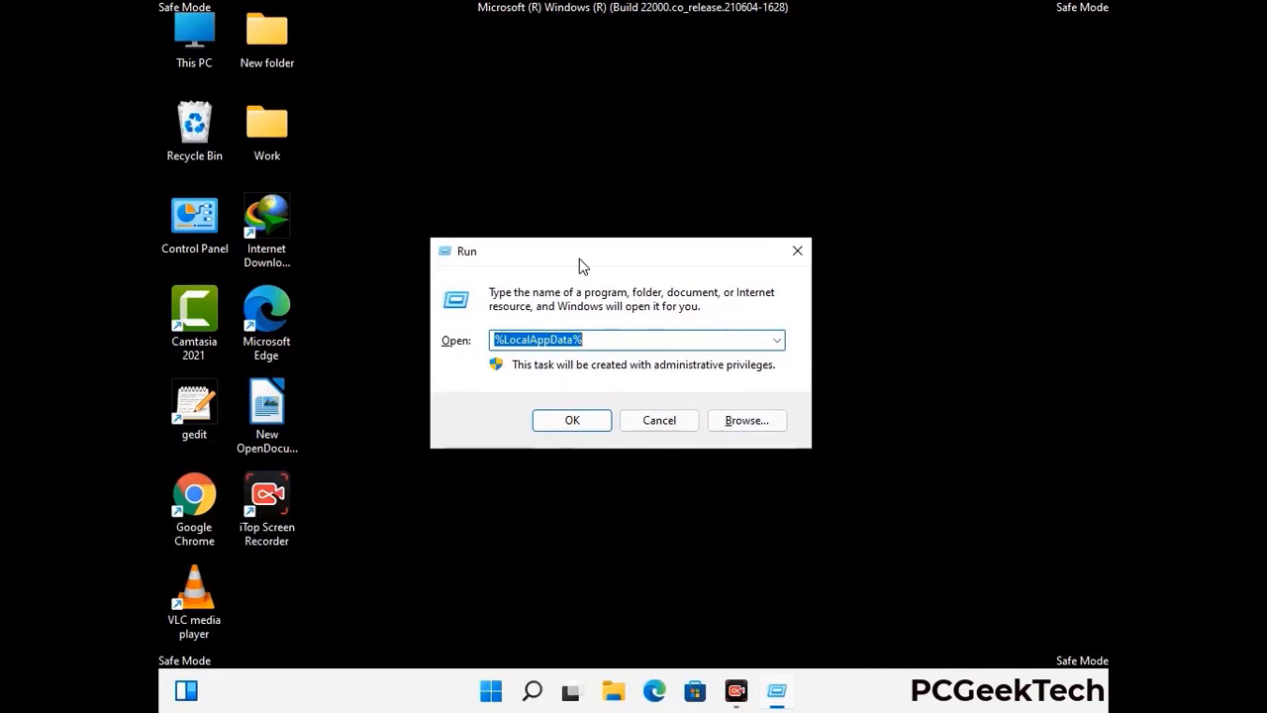
type("%")
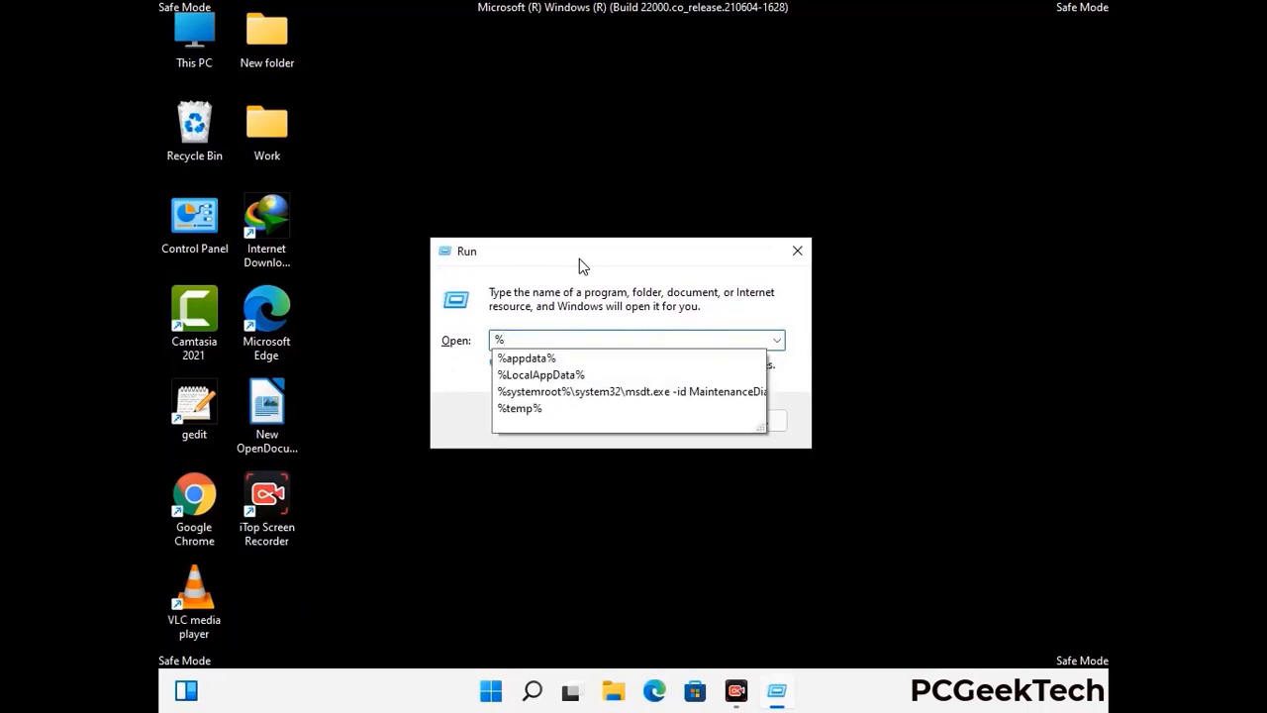
type("ProgramData")
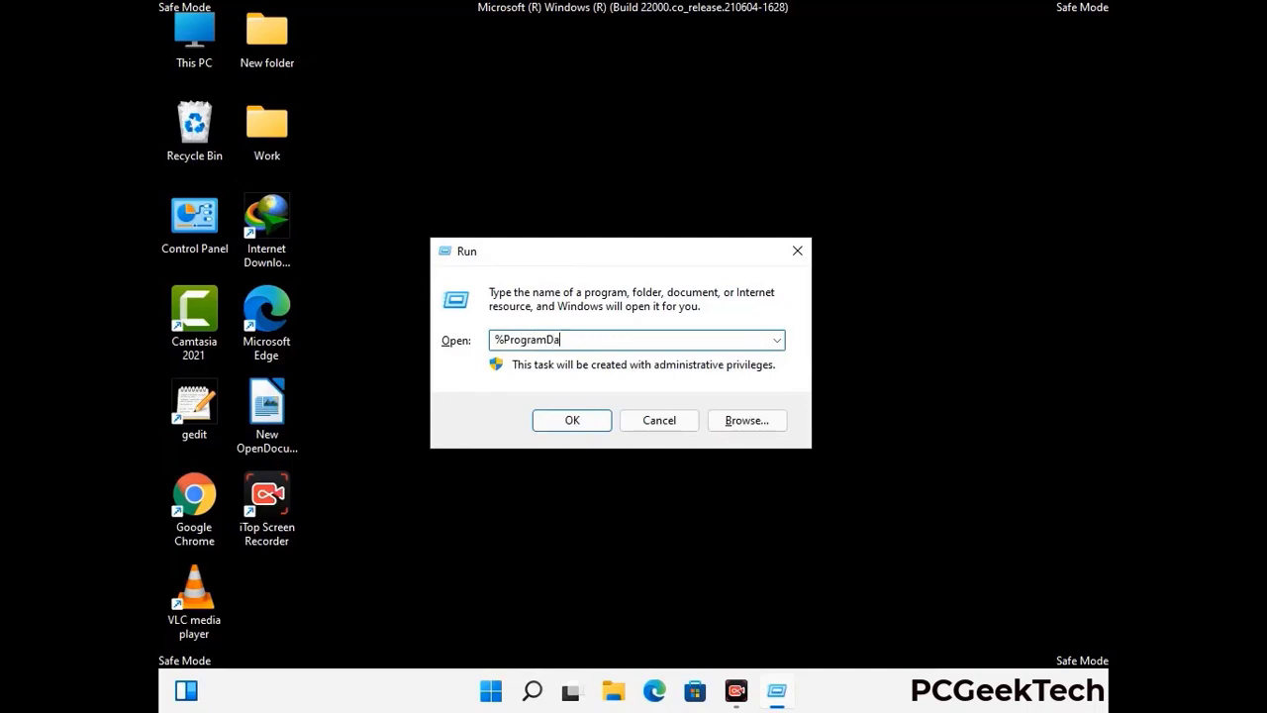
type("%")
key("Return")
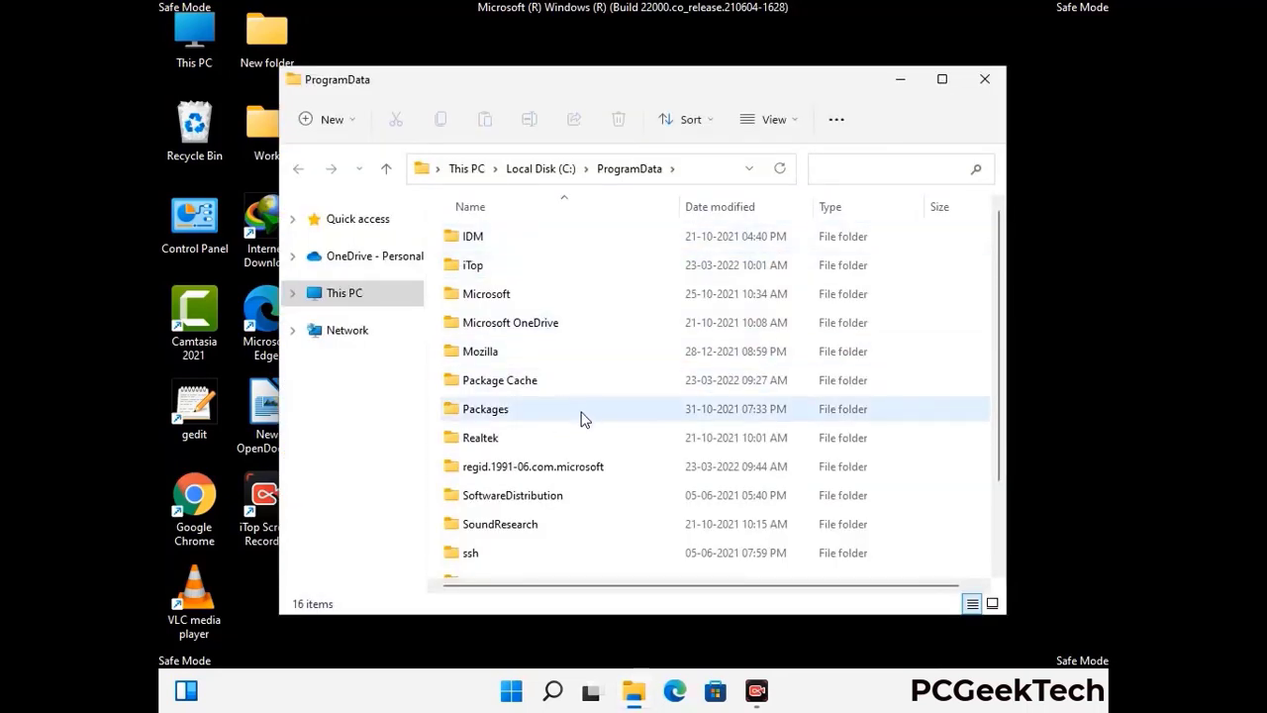
scroll(584, 418, "down", 2)
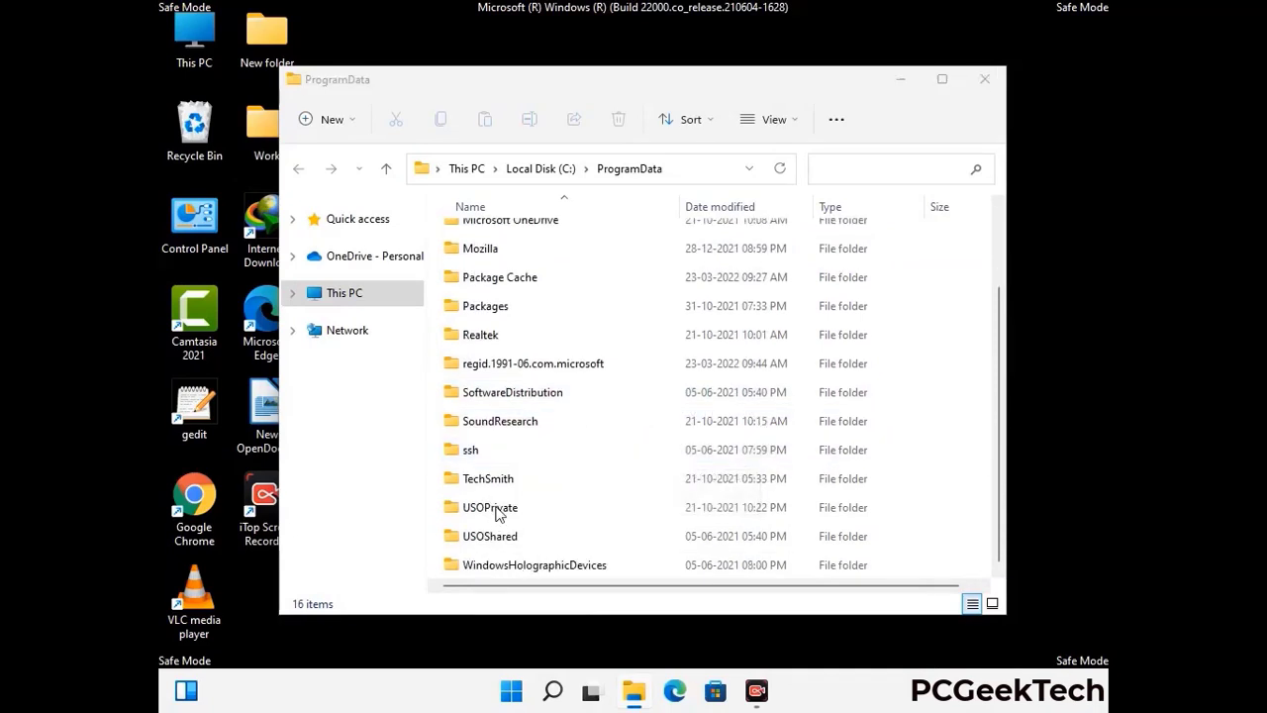
left_click(503, 248)
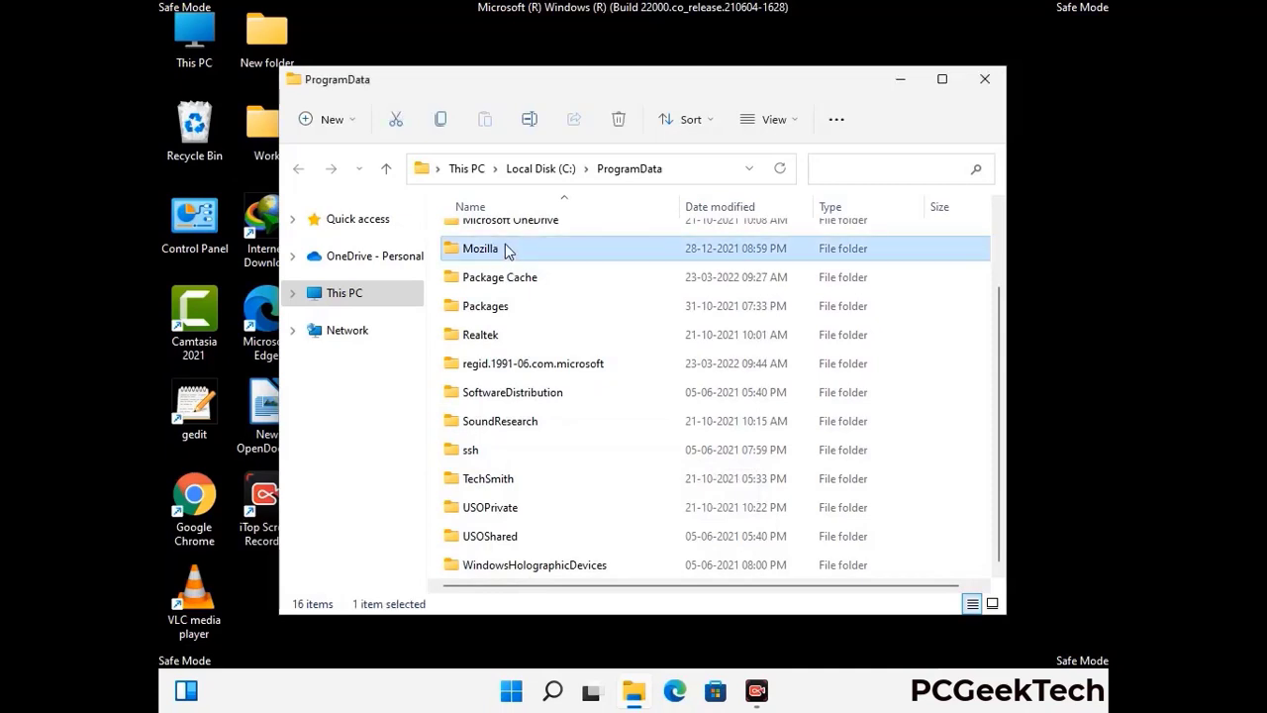
left_click(625, 126)
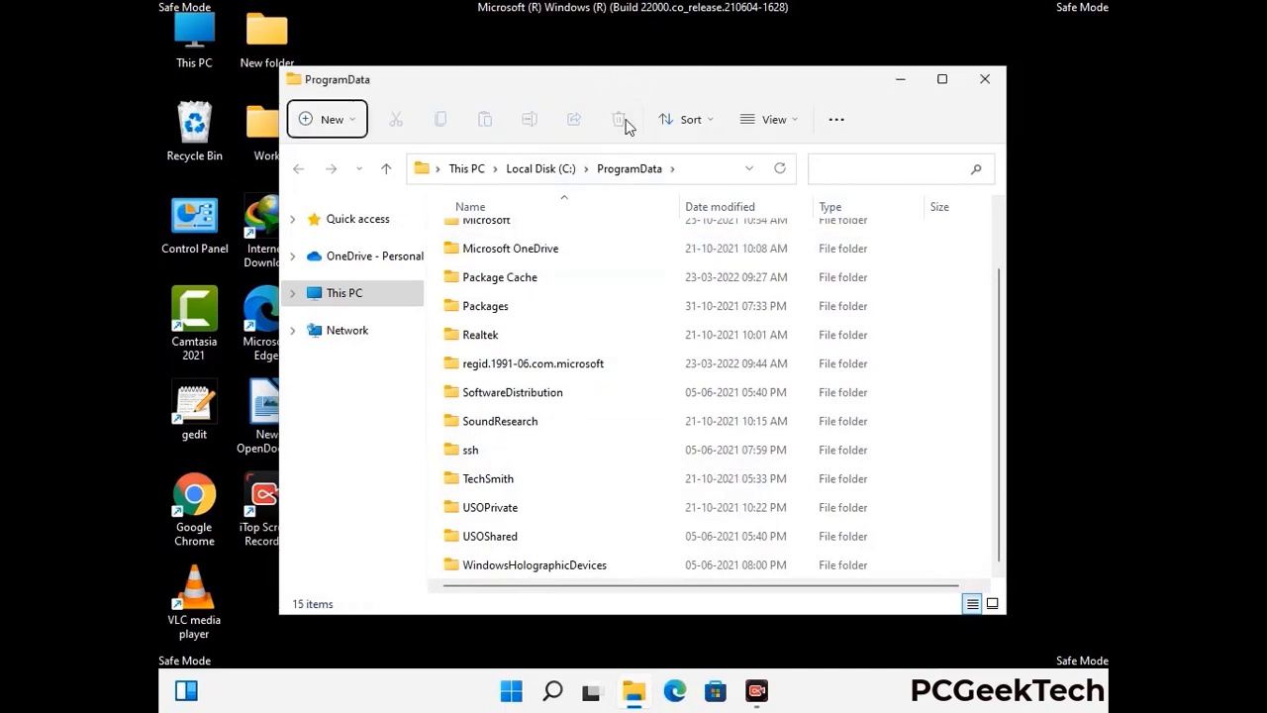
scroll(651, 419, "up", 1)
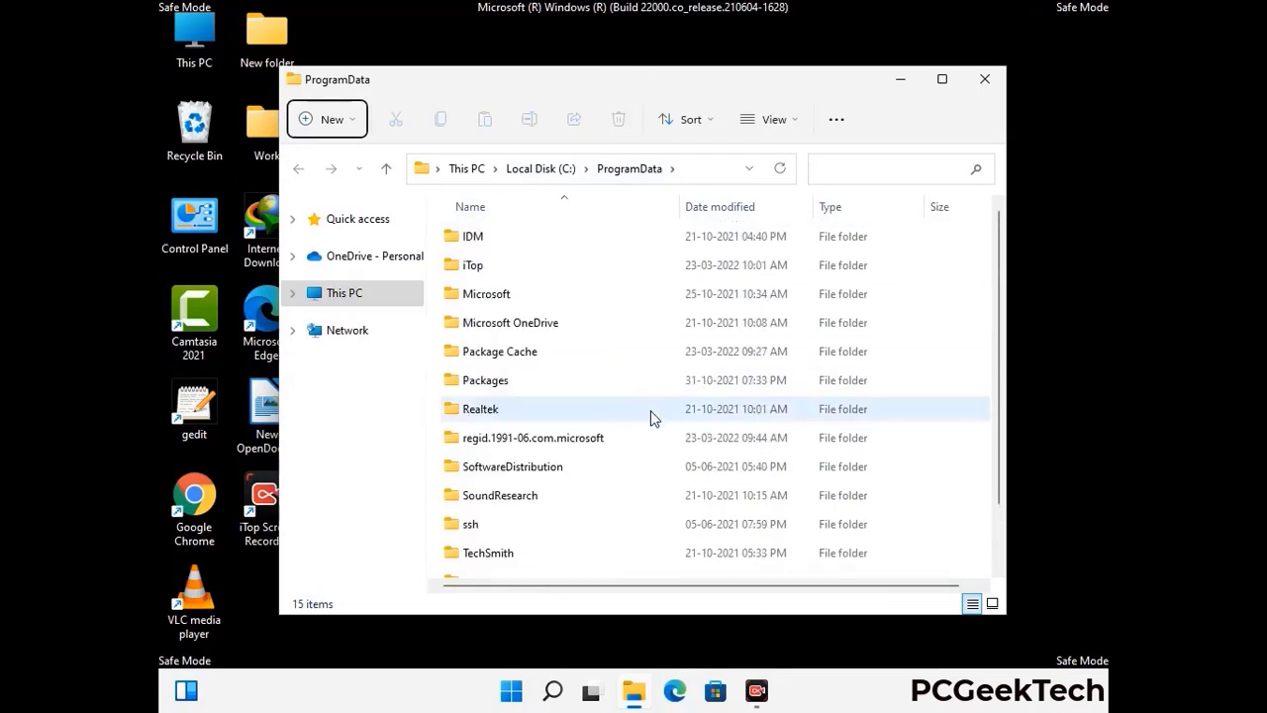
left_click(989, 80)
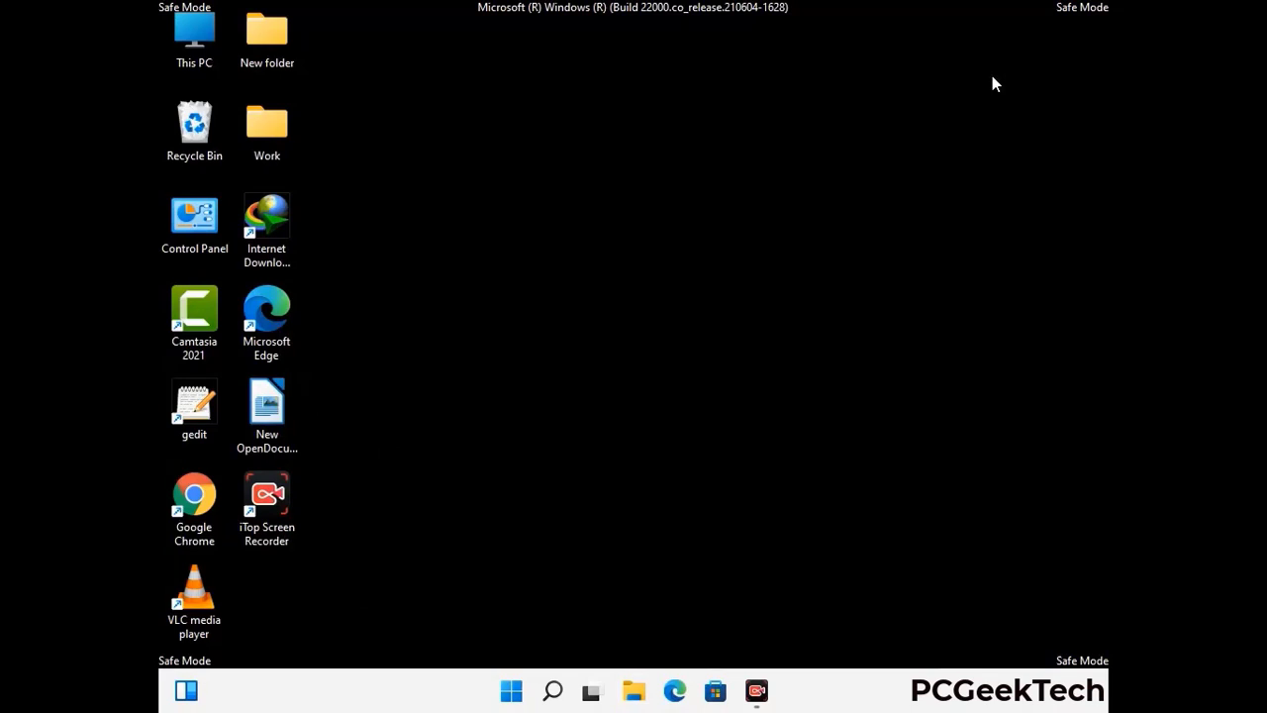
Step: Open the C:\Windows folder by running %WinDir%
key("super+r")
left_click_drag(413, 460, 661, 257)
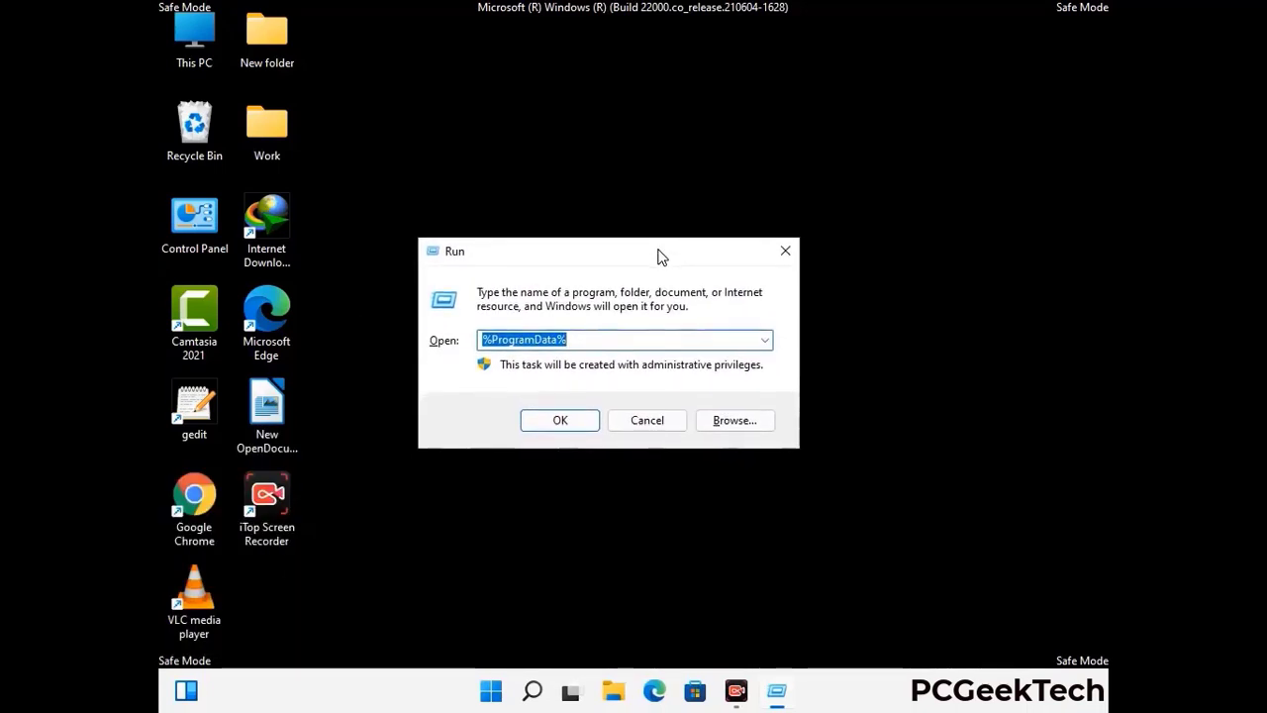
type("%WinDir%")
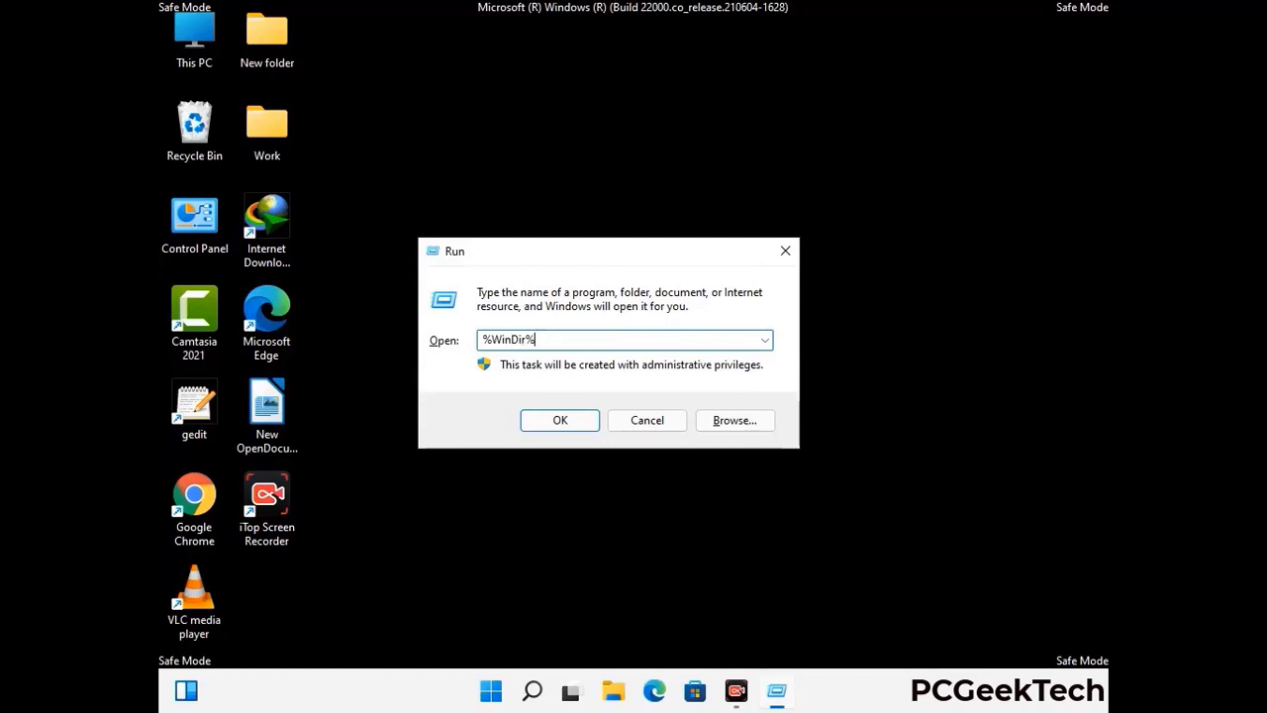
key("Return")
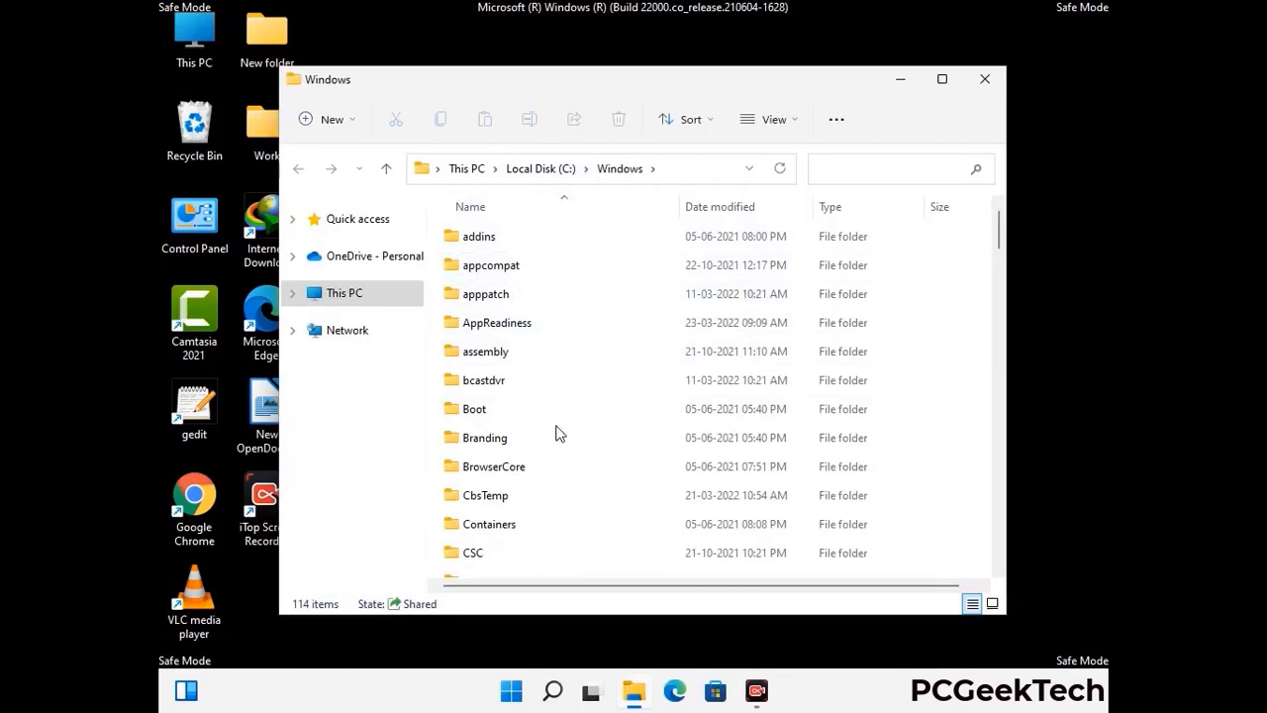
Step: Look through the 114-item Windows folder listing, then close the window
scroll(556, 436, "down", 2)
scroll(557, 443, "down", 1)
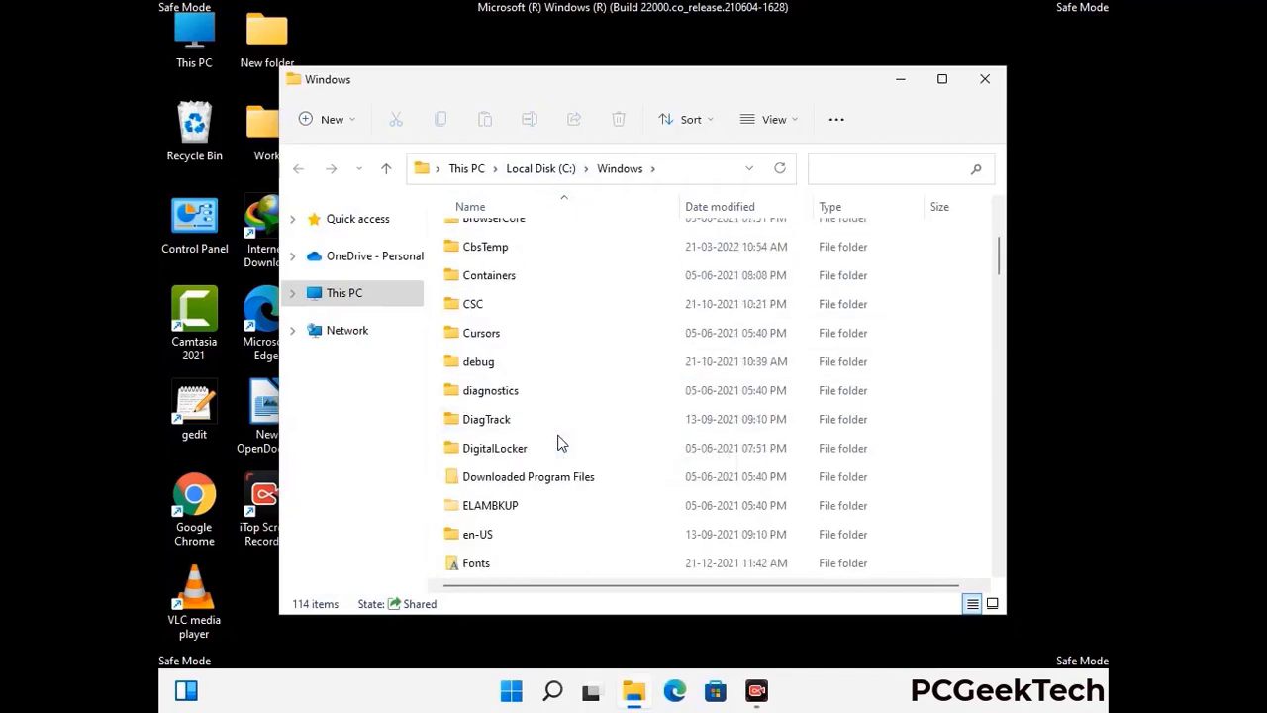
scroll(557, 443, "down", 1)
scroll(558, 443, "down", 4)
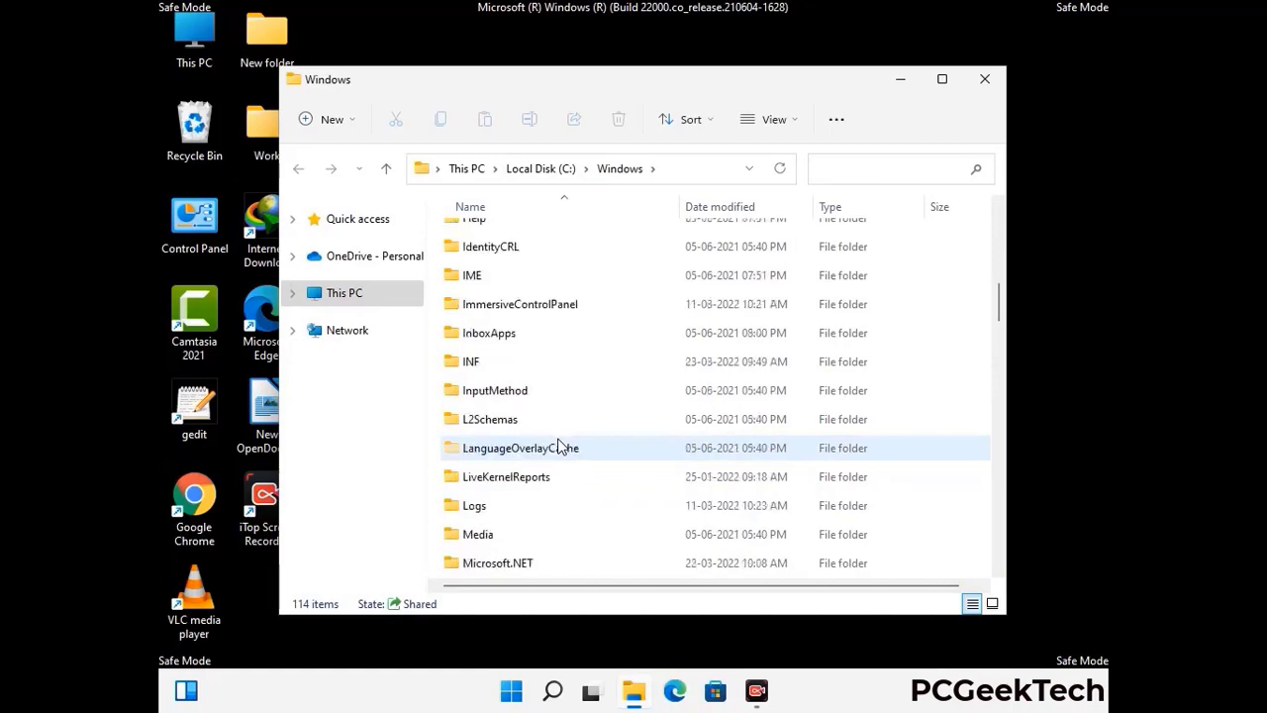
scroll(558, 447, "down", 1)
scroll(557, 448, "down", 6)
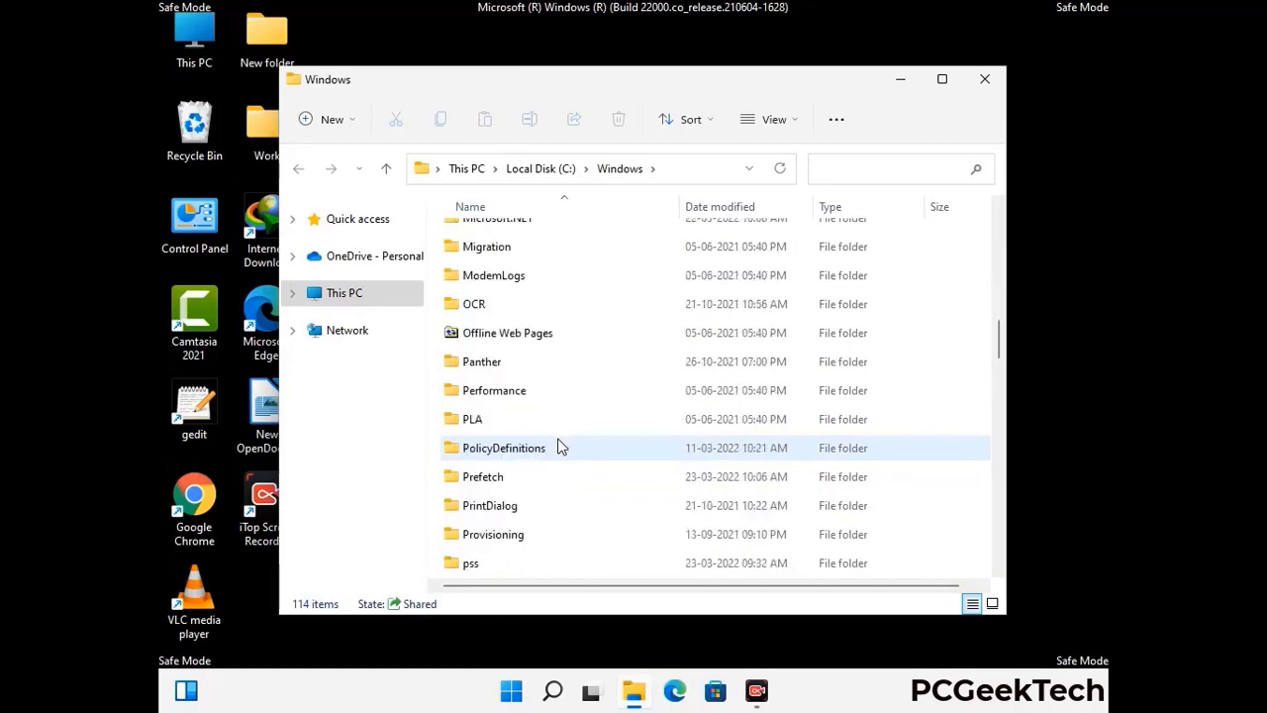
scroll(557, 447, "down", 7)
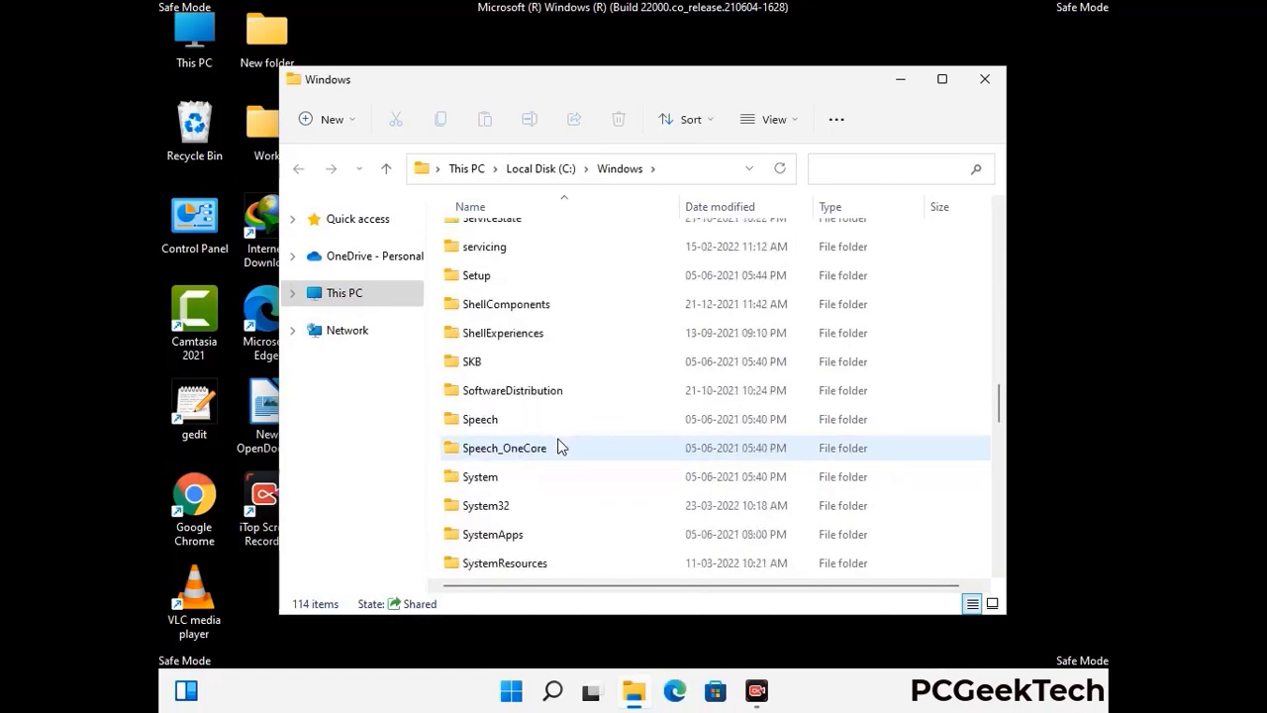
scroll(557, 447, "down", 8)
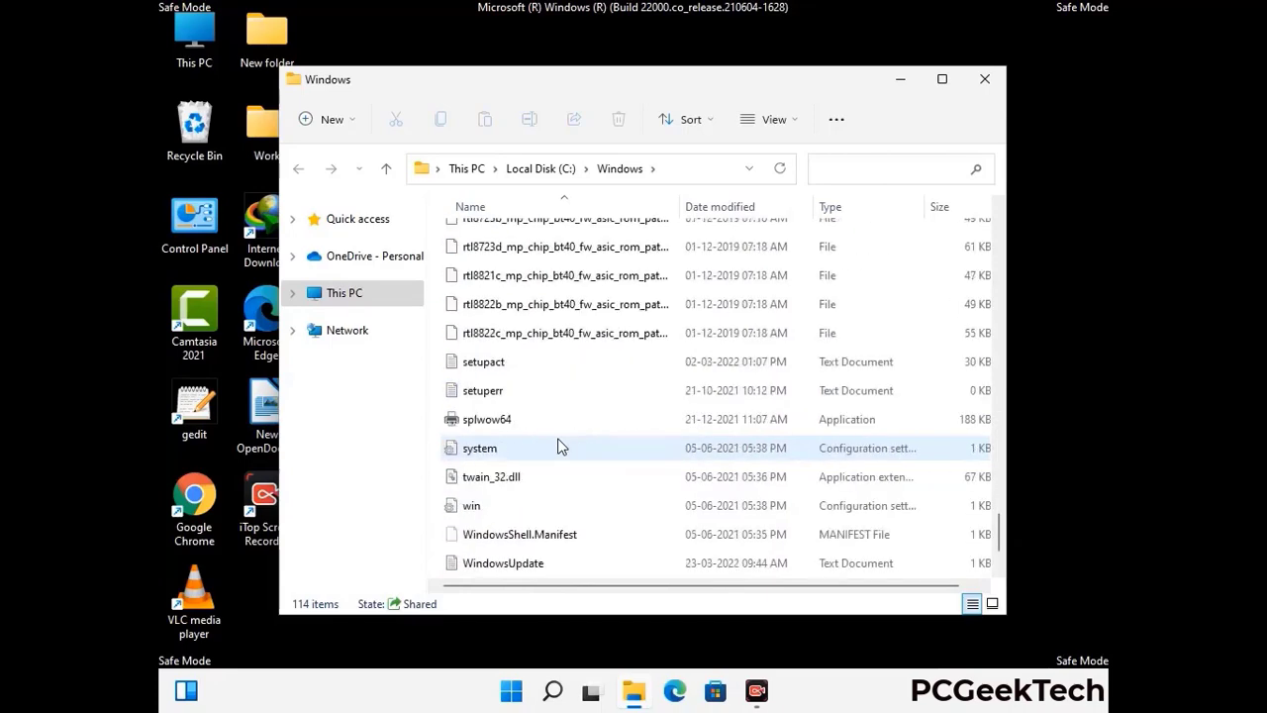
scroll(557, 448, "down", 1)
scroll(558, 448, "up", 15)
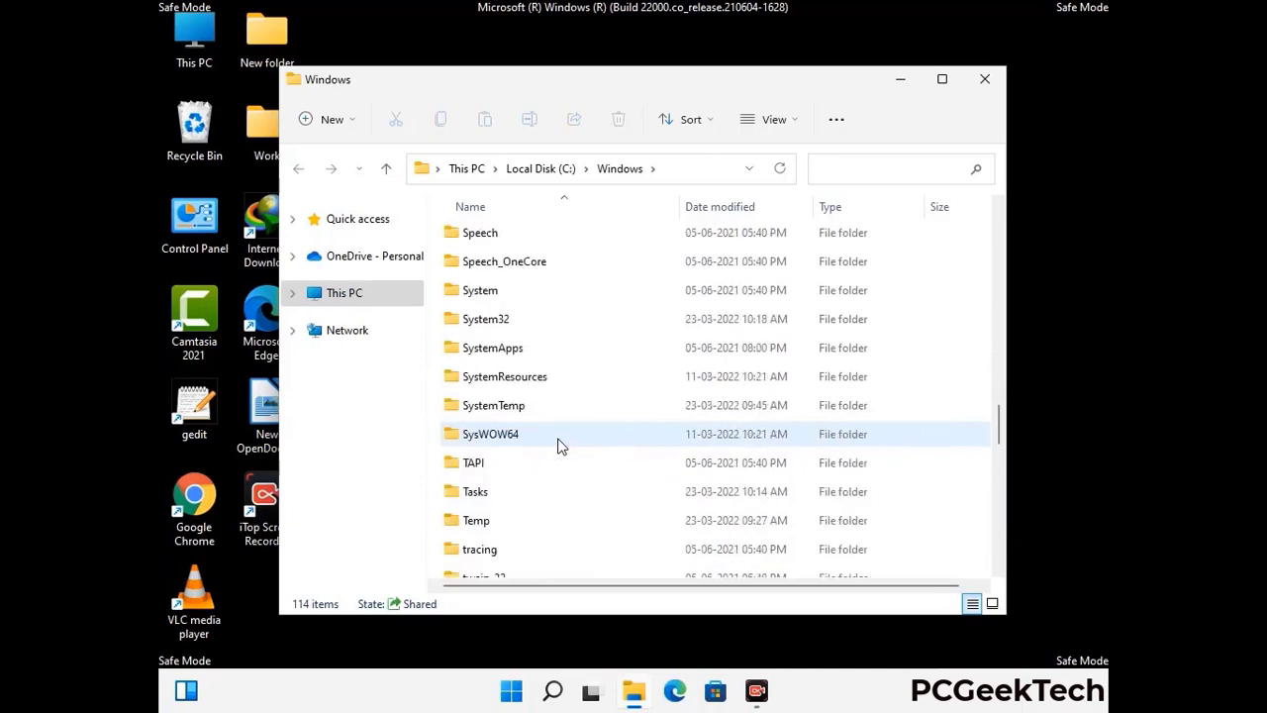
scroll(558, 447, "up", 3)
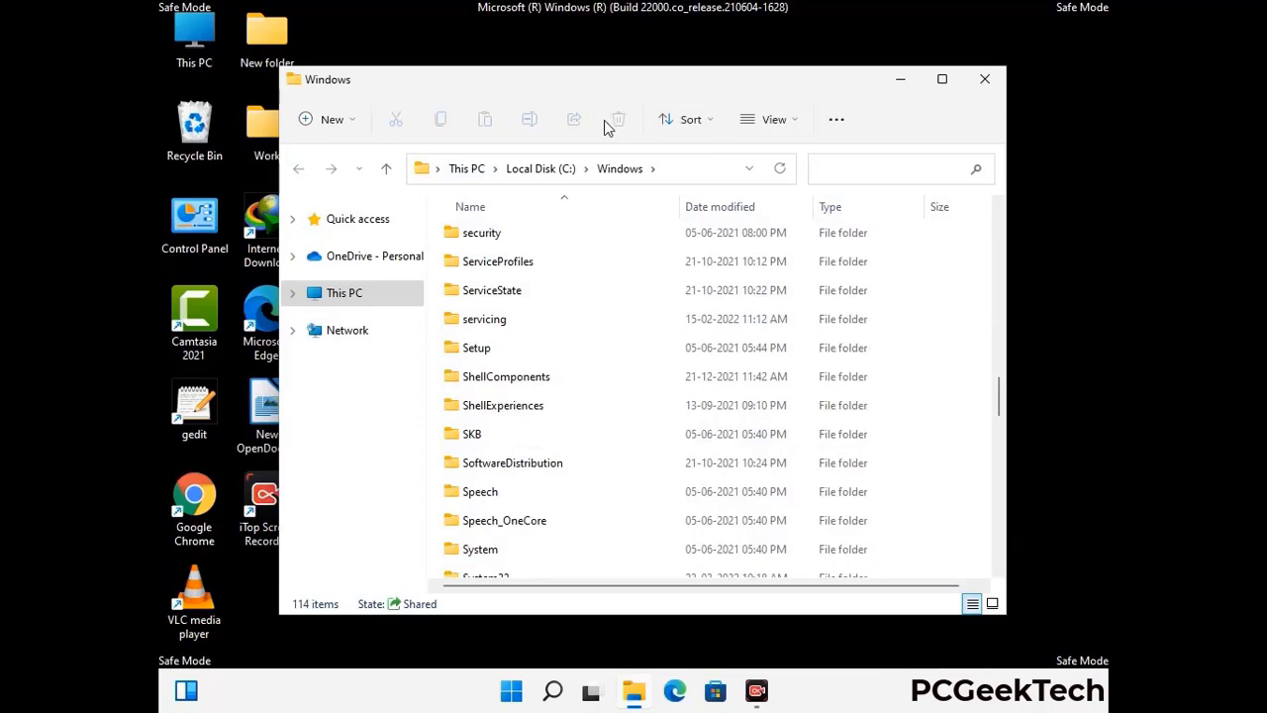
left_click(988, 78)
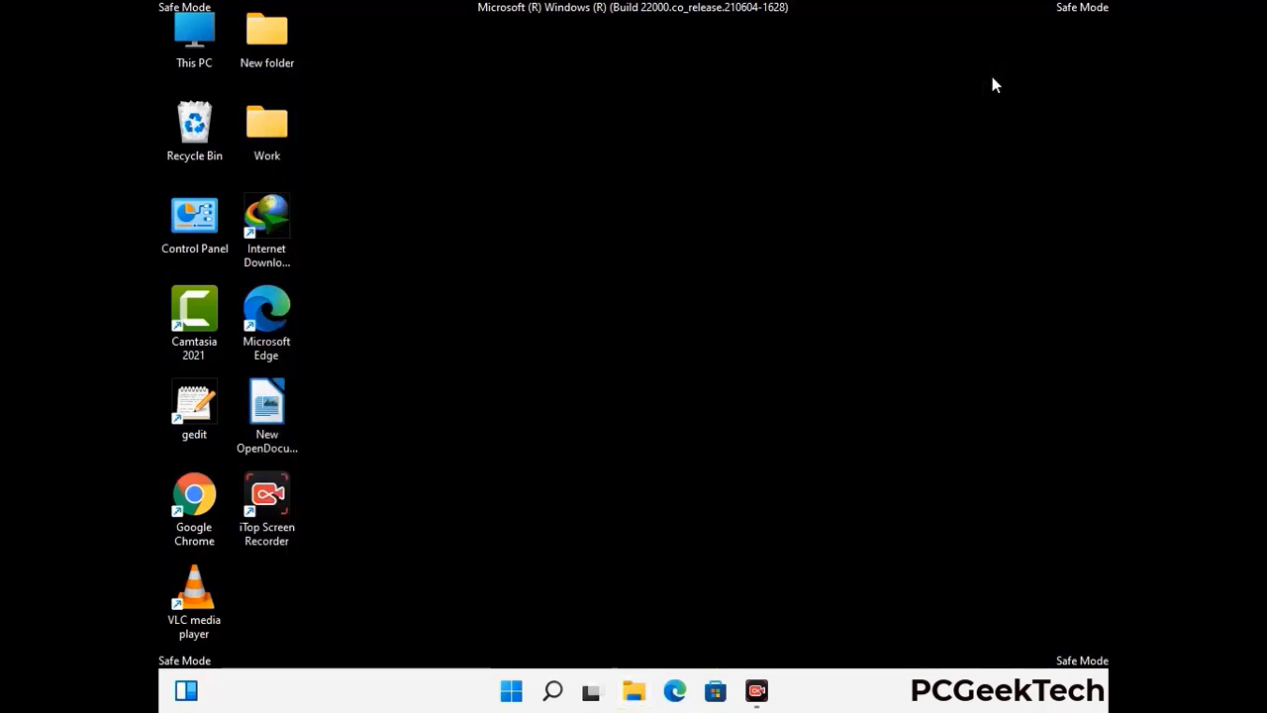
Step: Open %temp% and select and delete all 100 items in the user Temp folder
key("super+r")
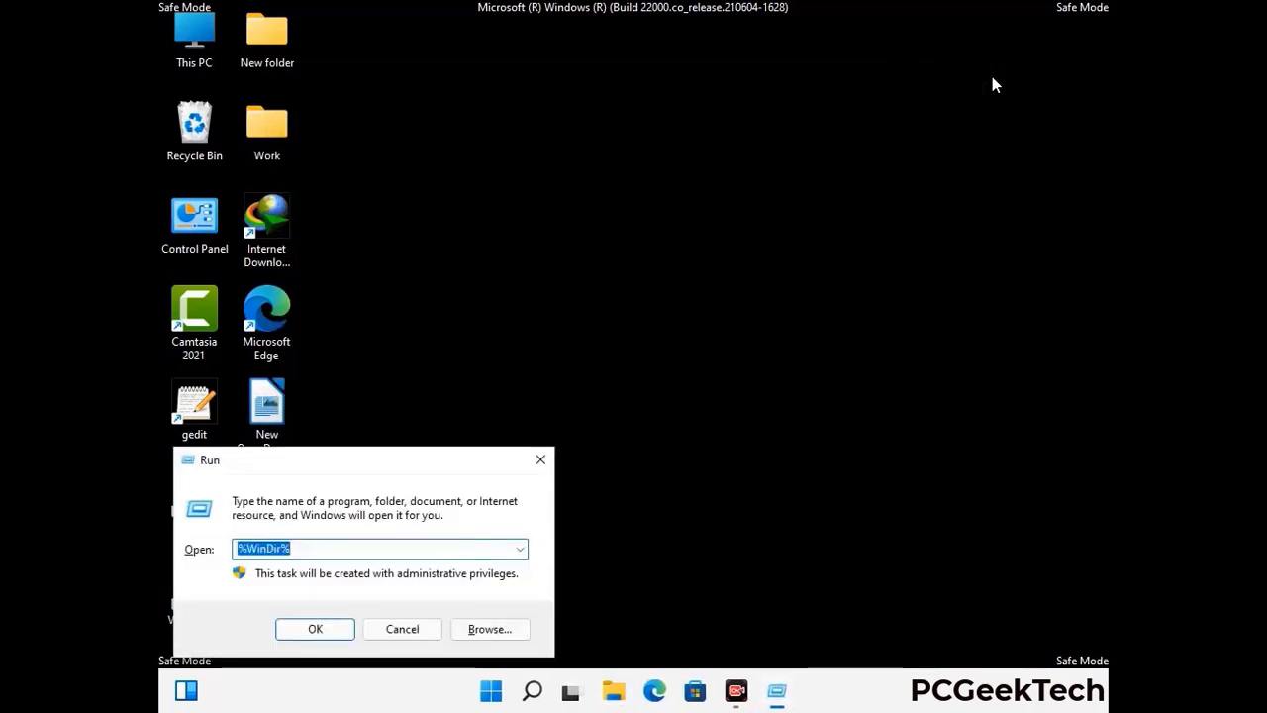
left_click_drag(423, 467, 719, 170)
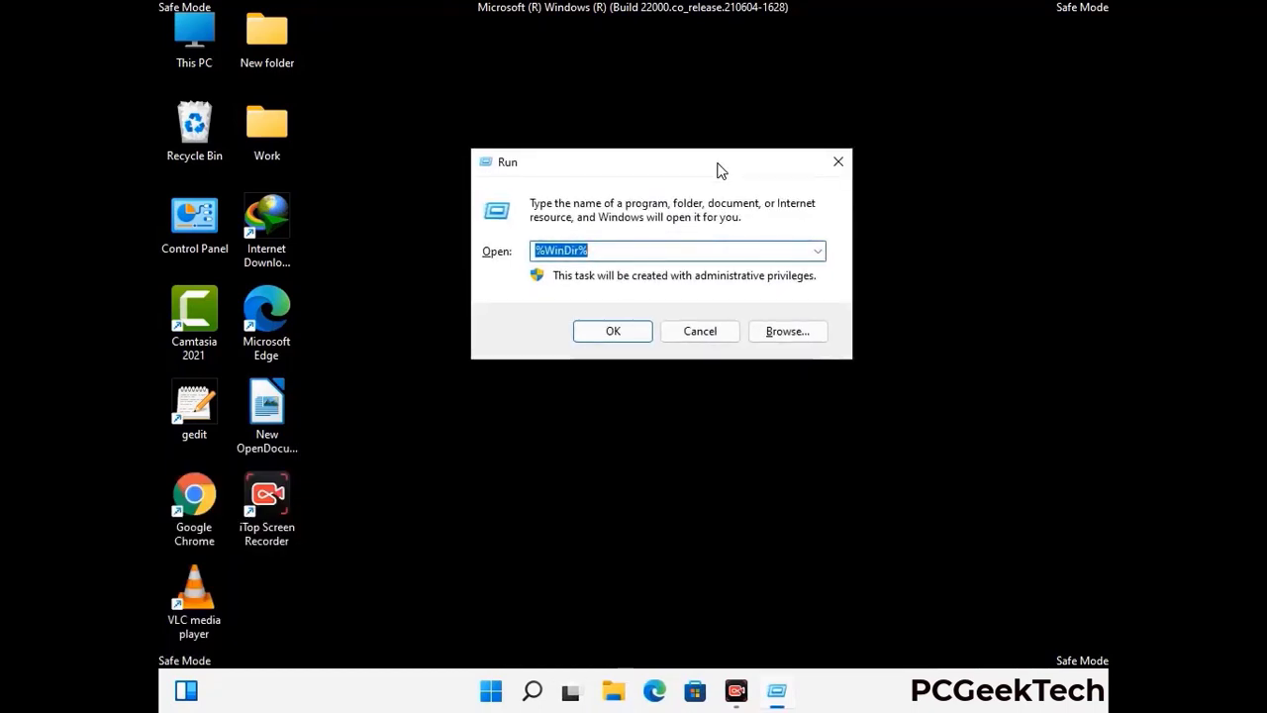
type("%temp%")
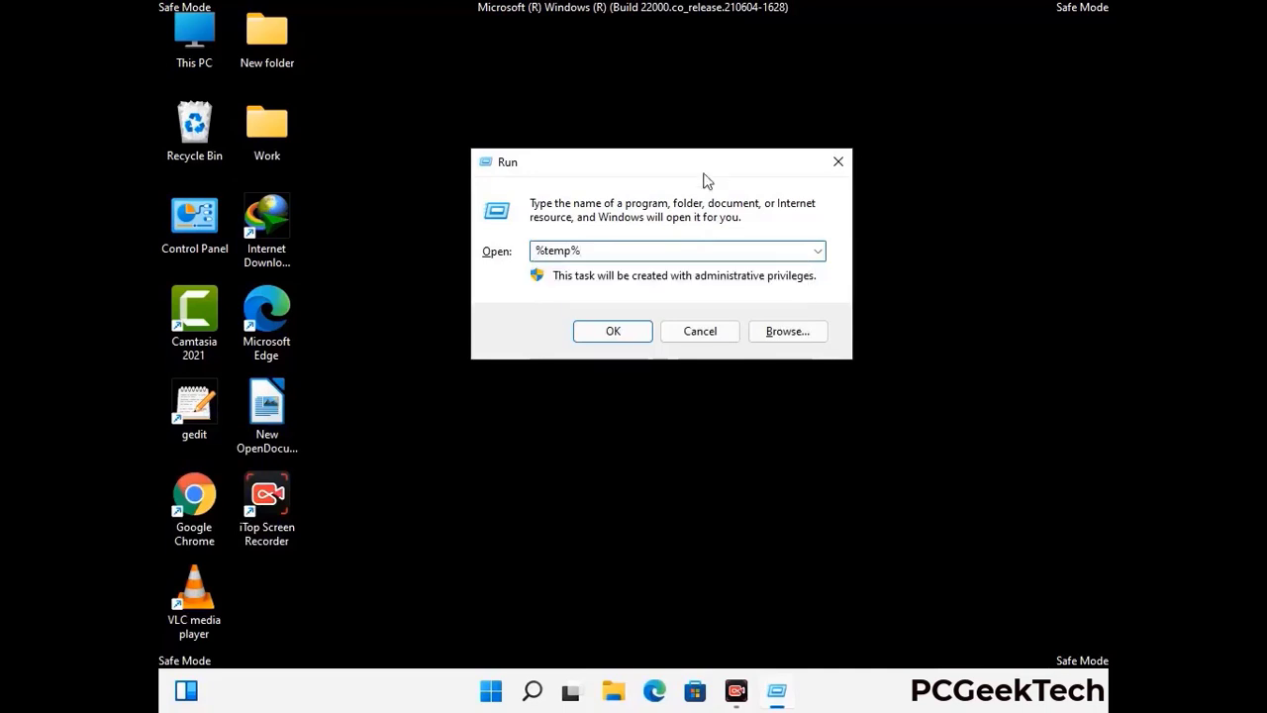
left_click(633, 330)
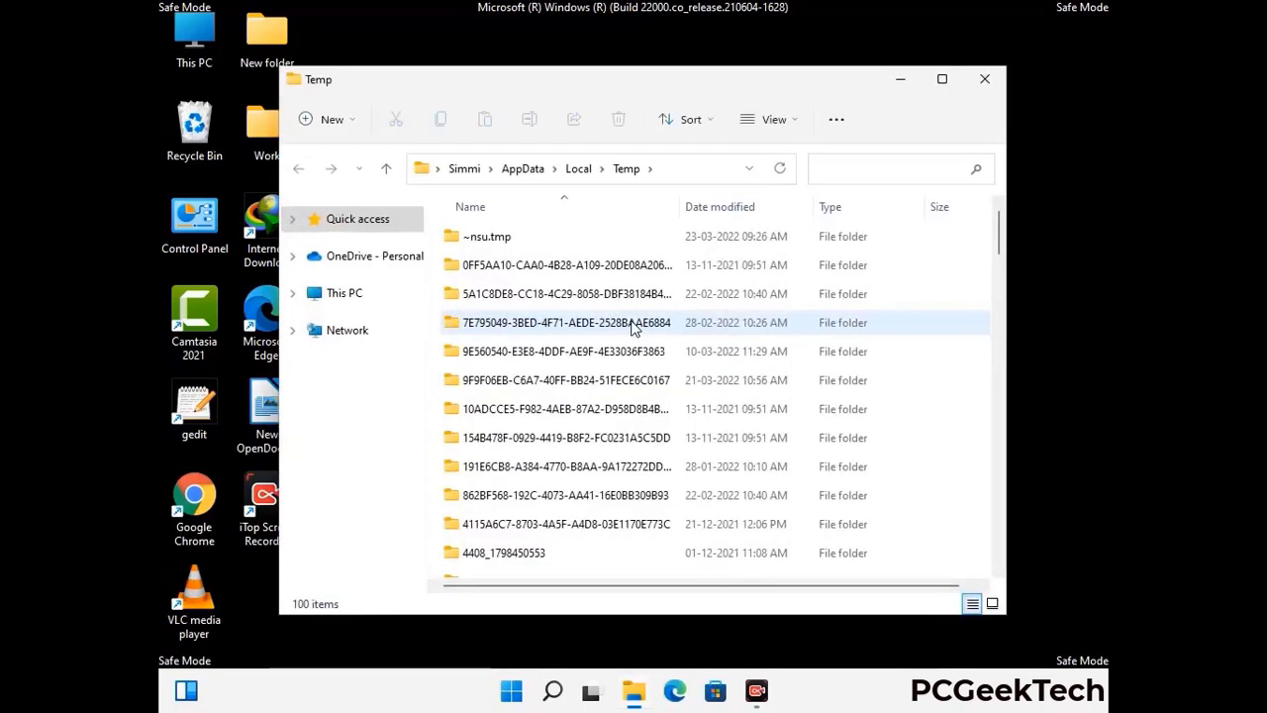
left_click(574, 383)
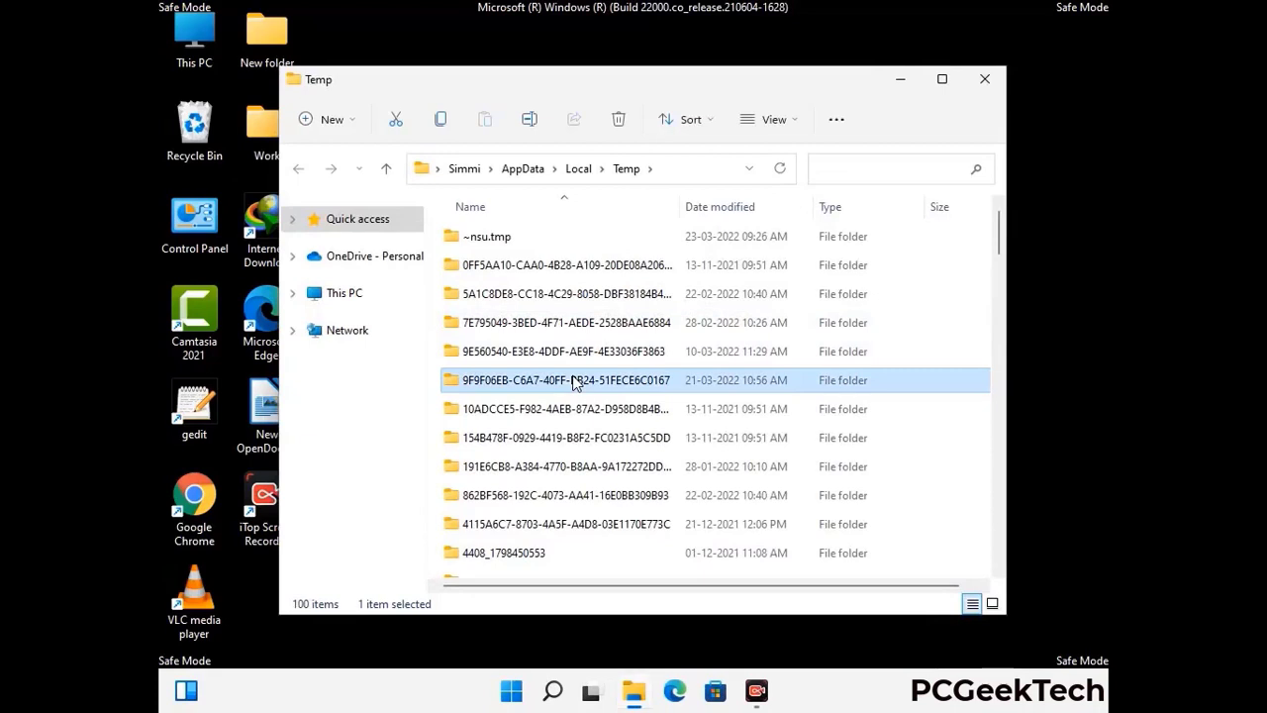
key("ctrl+a")
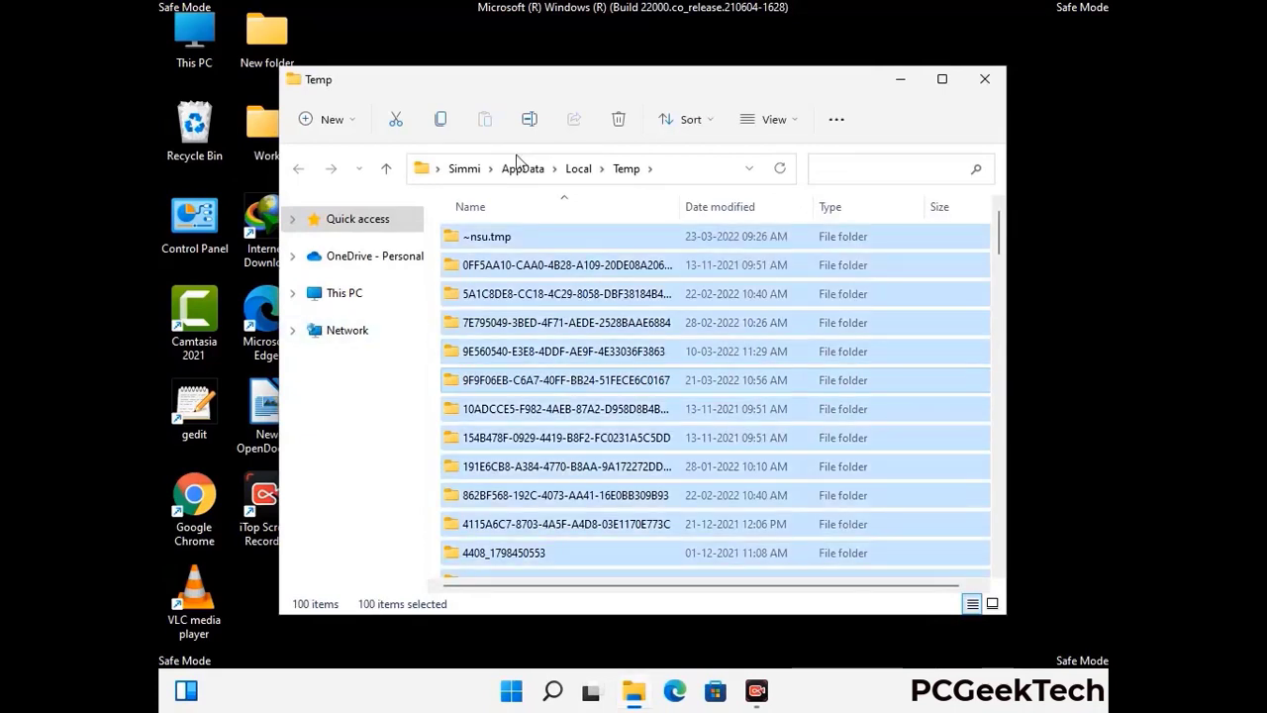
left_click(620, 120)
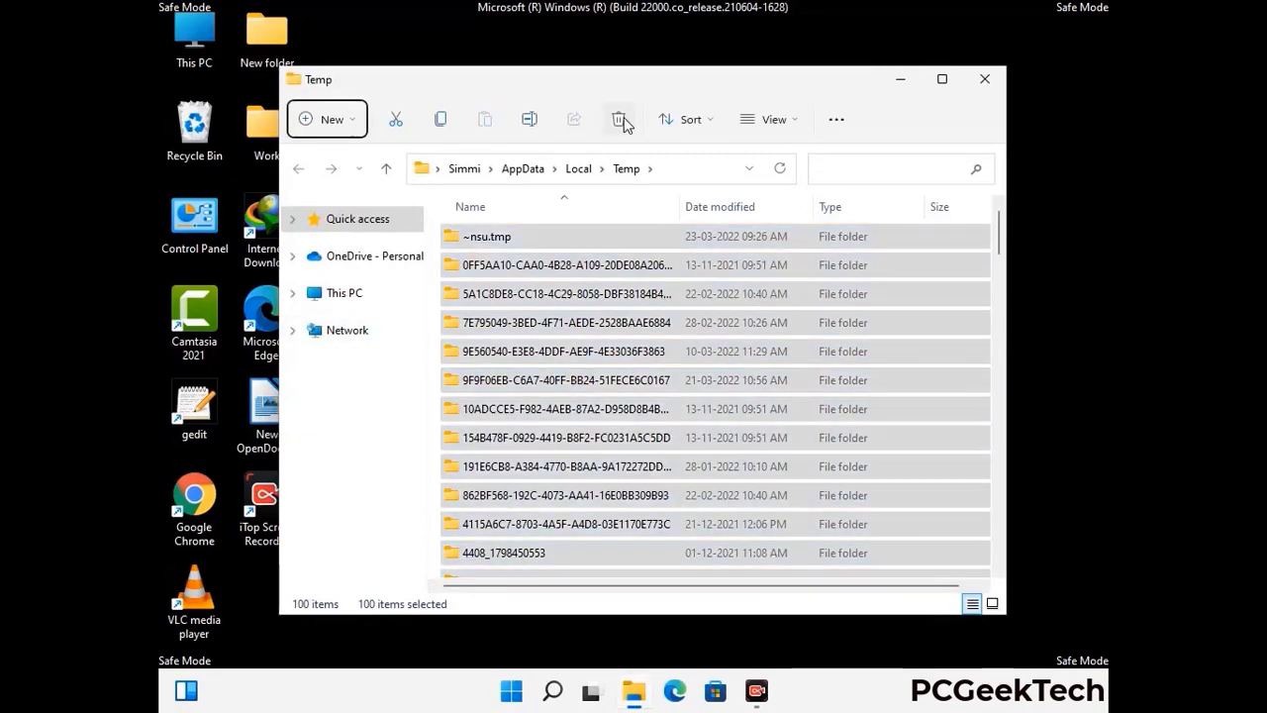
Step: Run temp and delete all six items in C:\Windows\Temp, then close the empty window
left_click(985, 78)
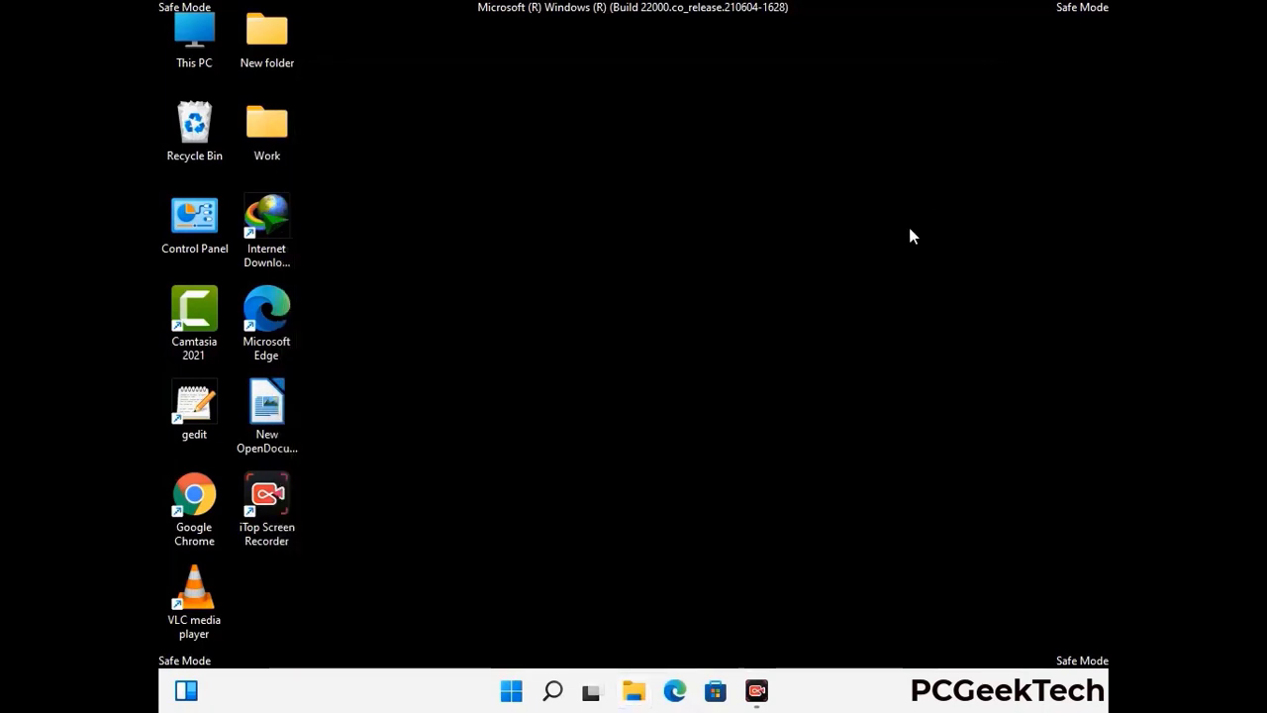
key("super+r")
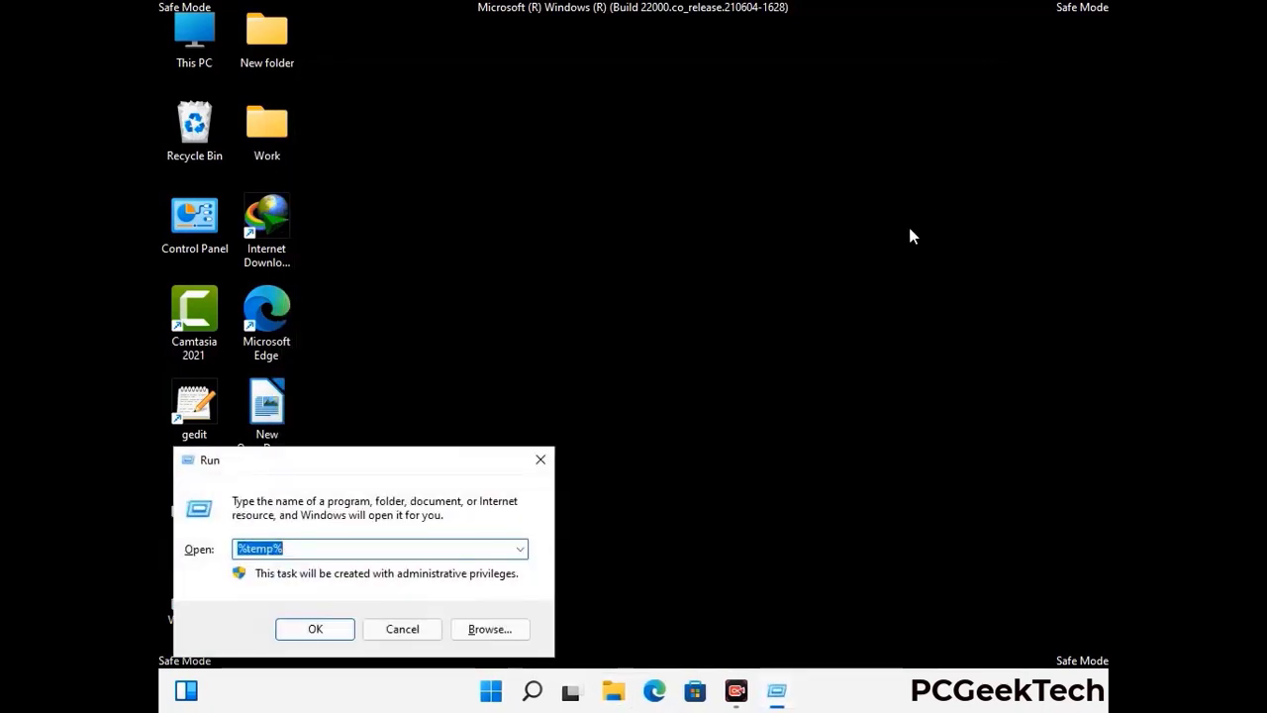
left_click_drag(427, 459, 721, 185)
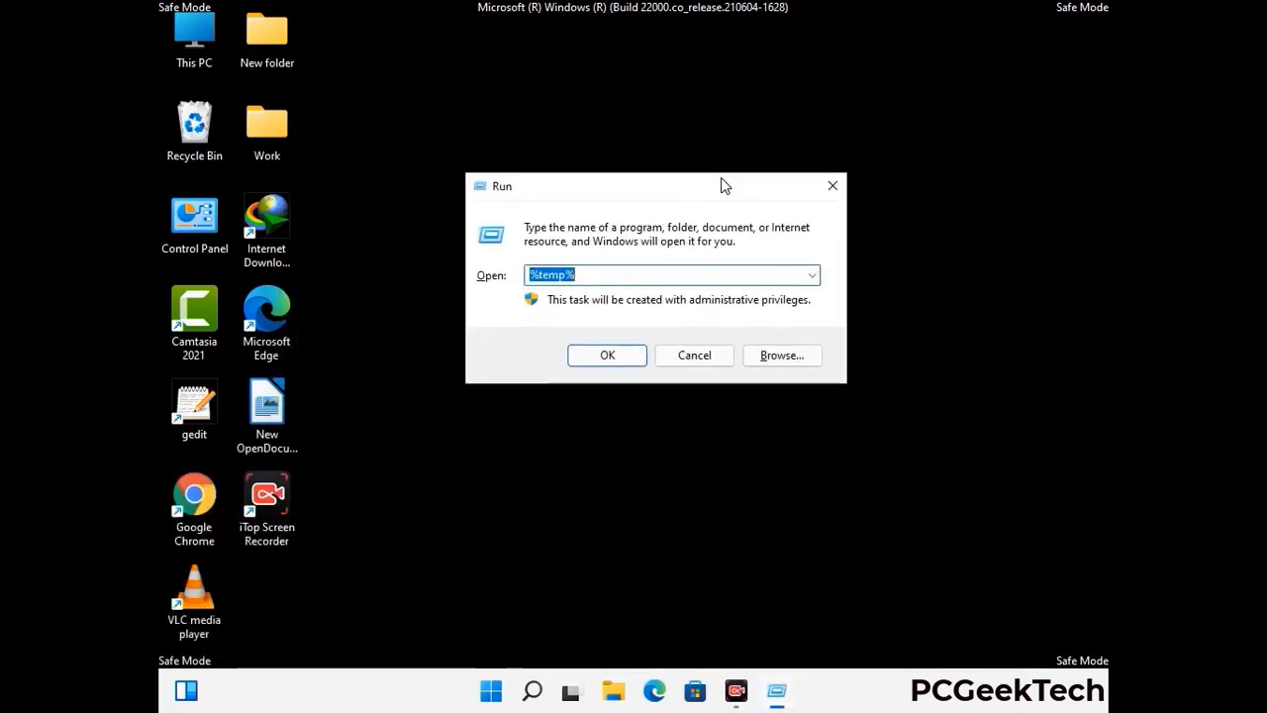
type("temp")
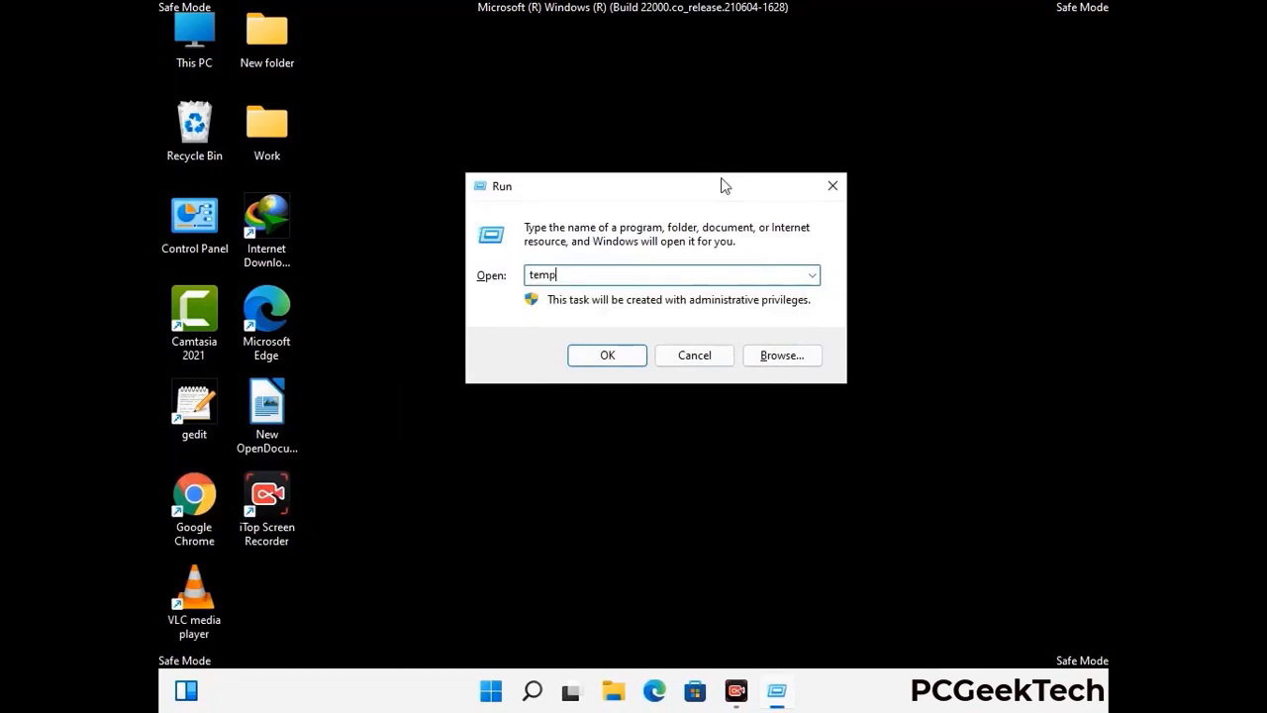
key("Return")
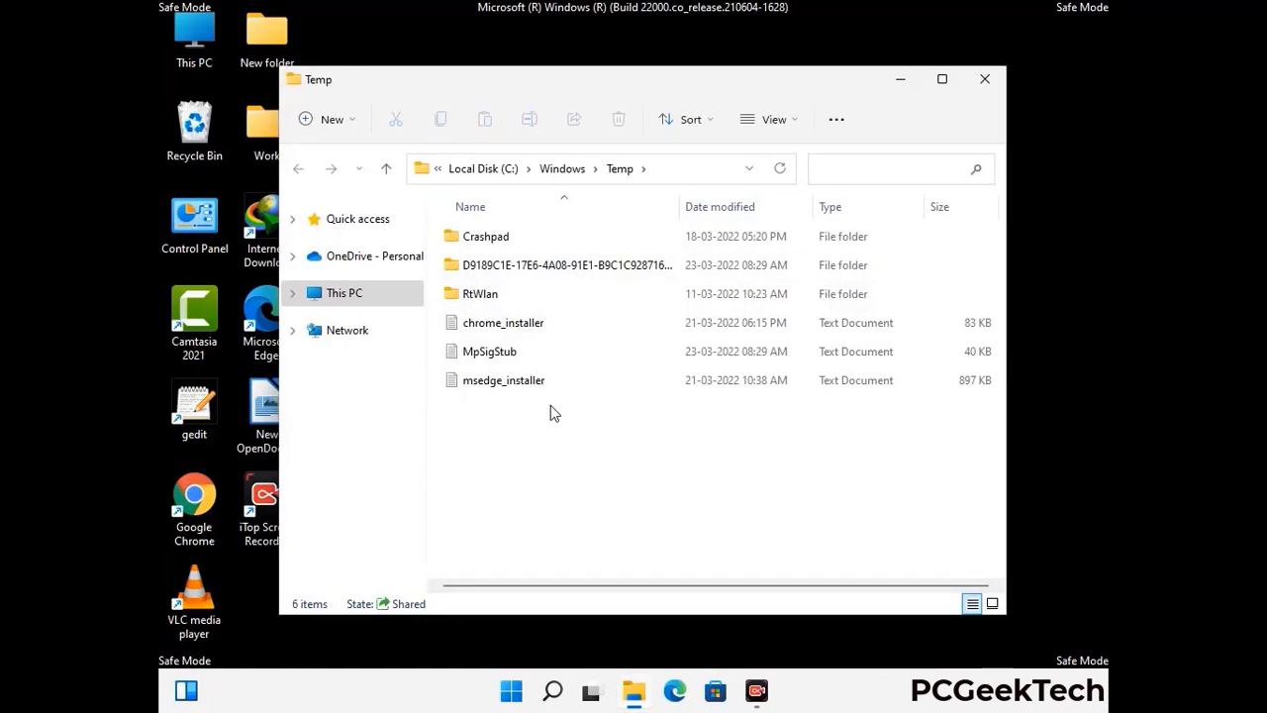
key("ctrl+a")
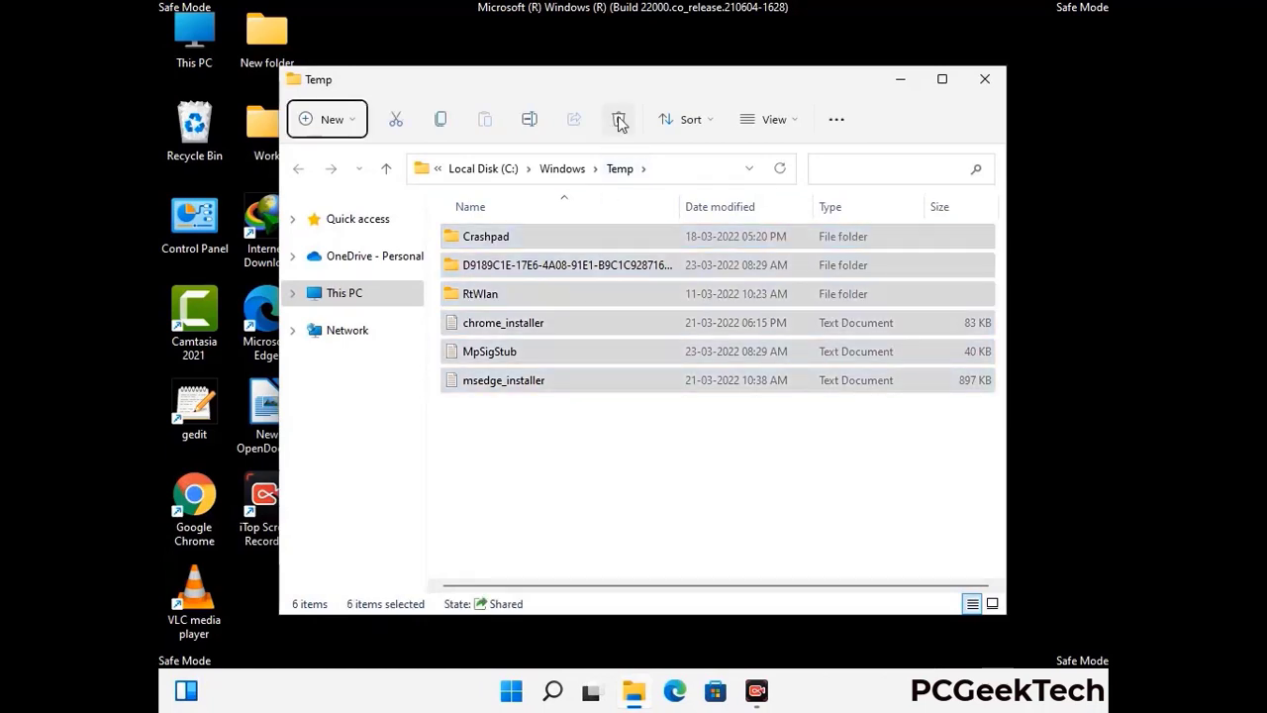
left_click(619, 119)
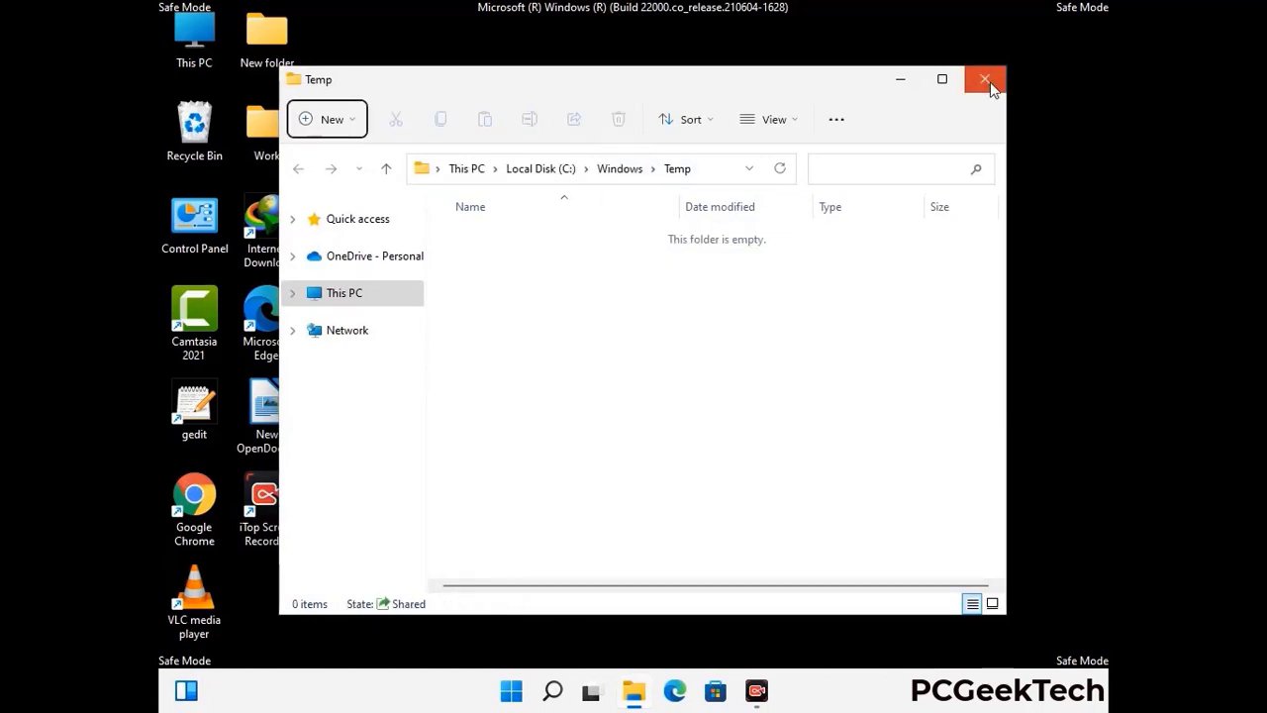
left_click(985, 79)
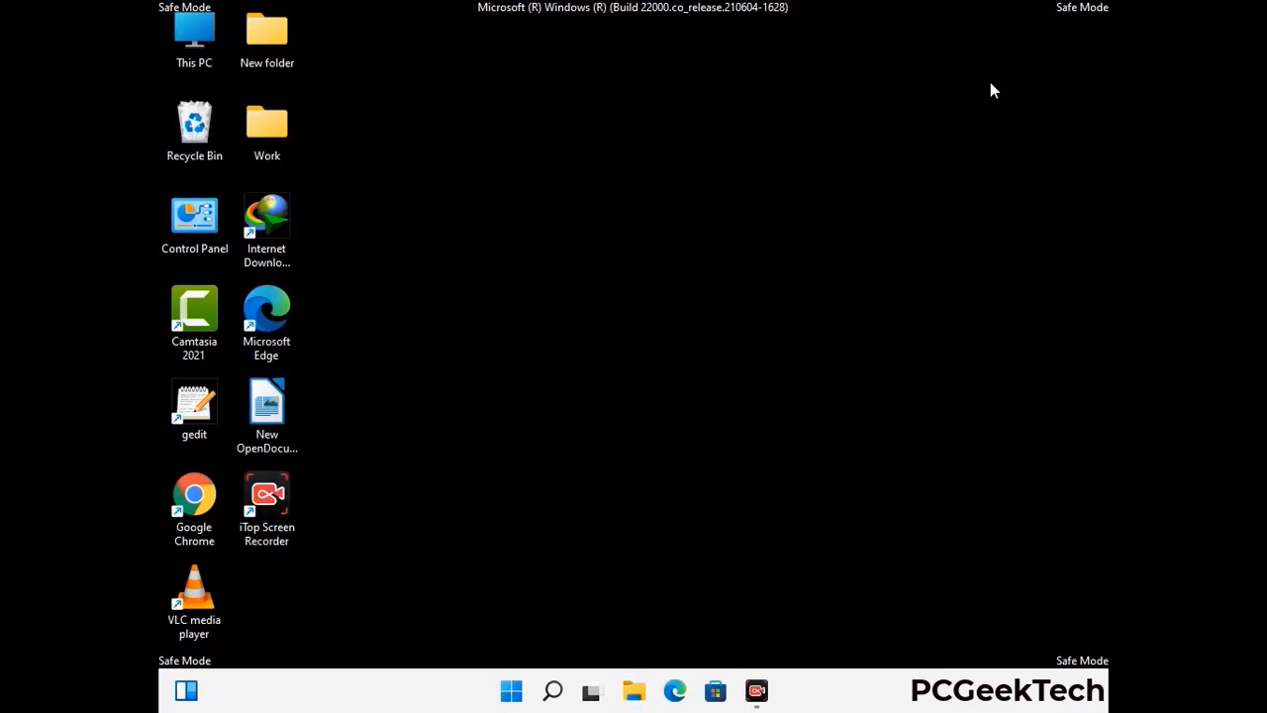
Step: Launch Registry Editor by running regedit from the Run box
key("super+r")
left_click_drag(387, 461, 659, 158)
type("reged")
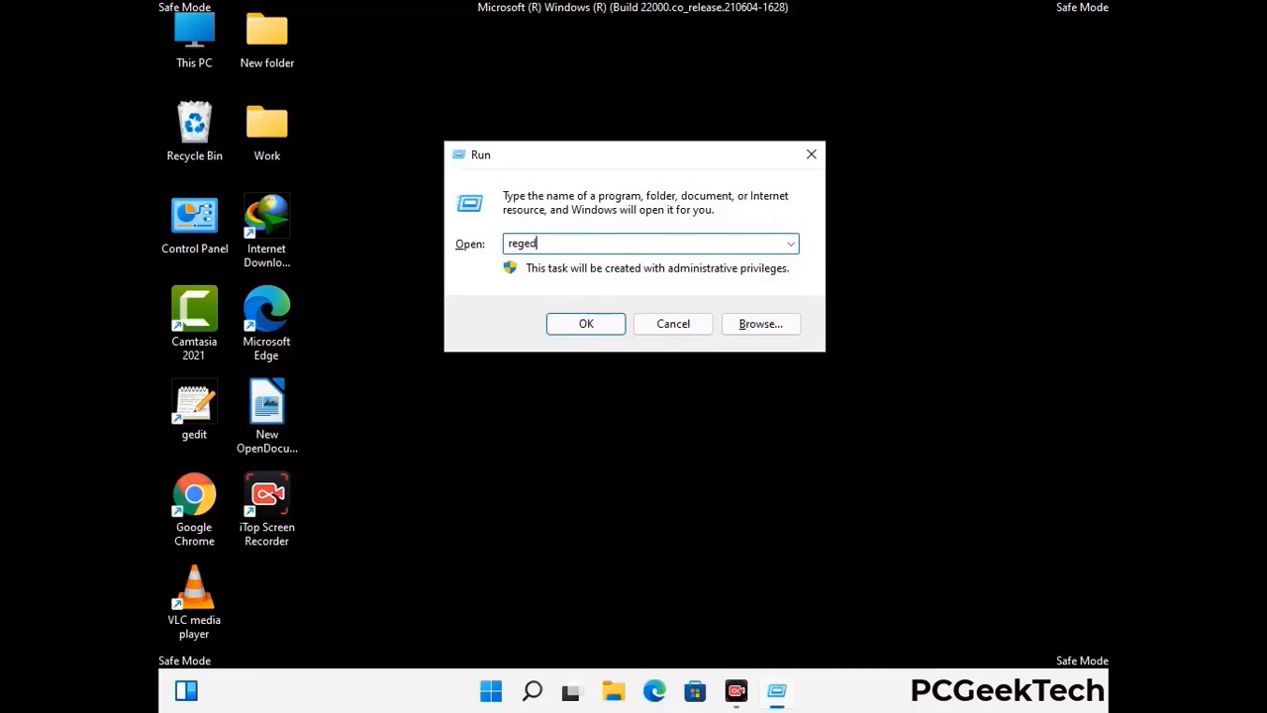
type("it")
key("Return")
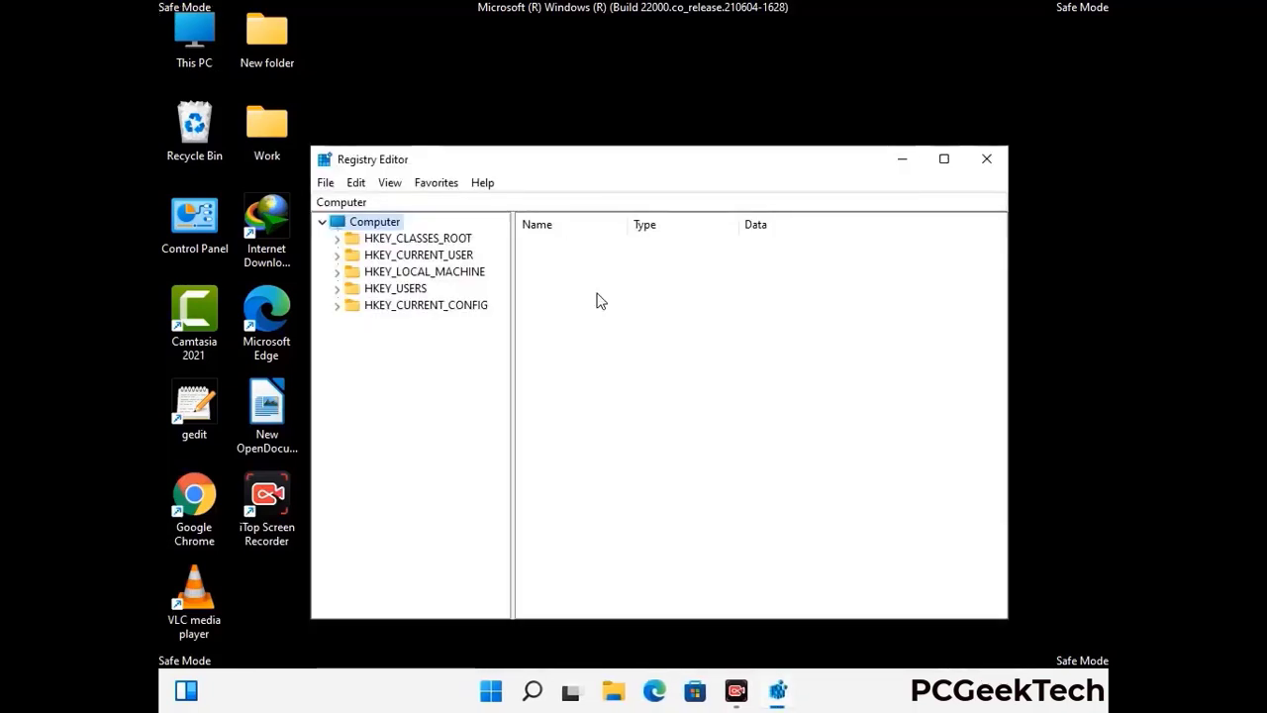
Step: Expand HKEY_CURRENT_USER, then Software, then Microsoft in the registry tree
left_click(424, 271)
left_click(337, 255)
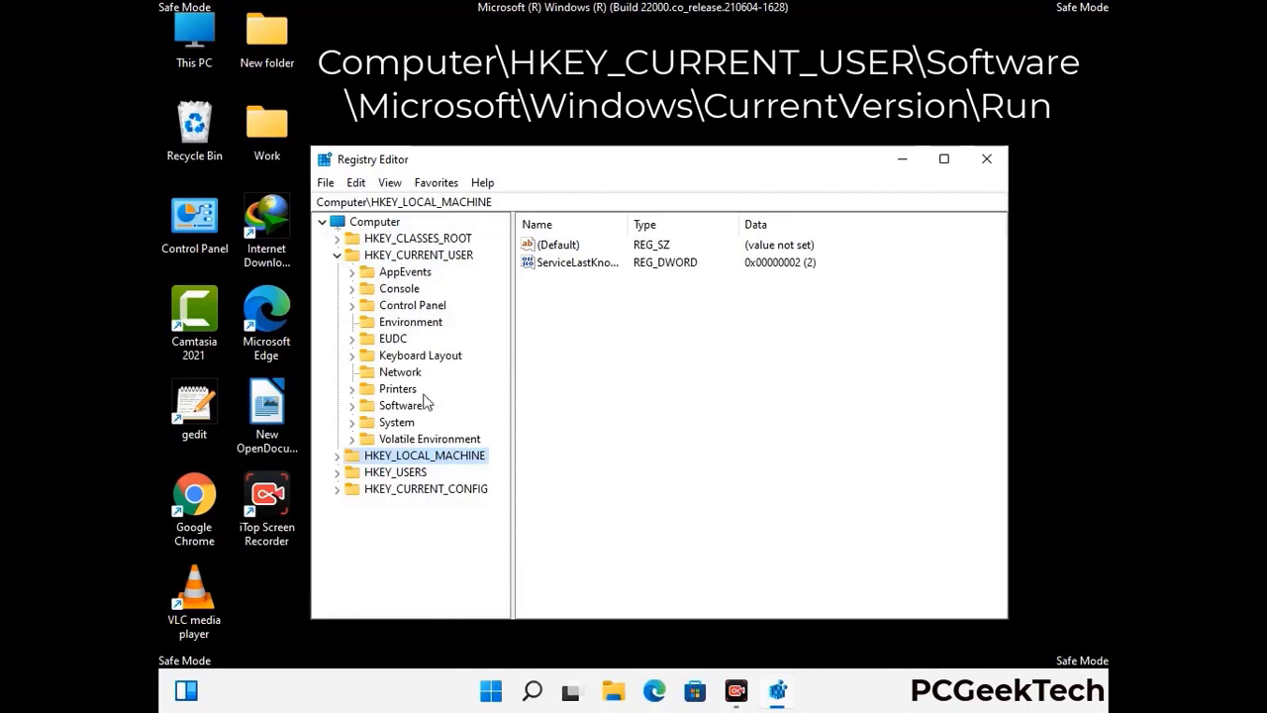
left_click(394, 408)
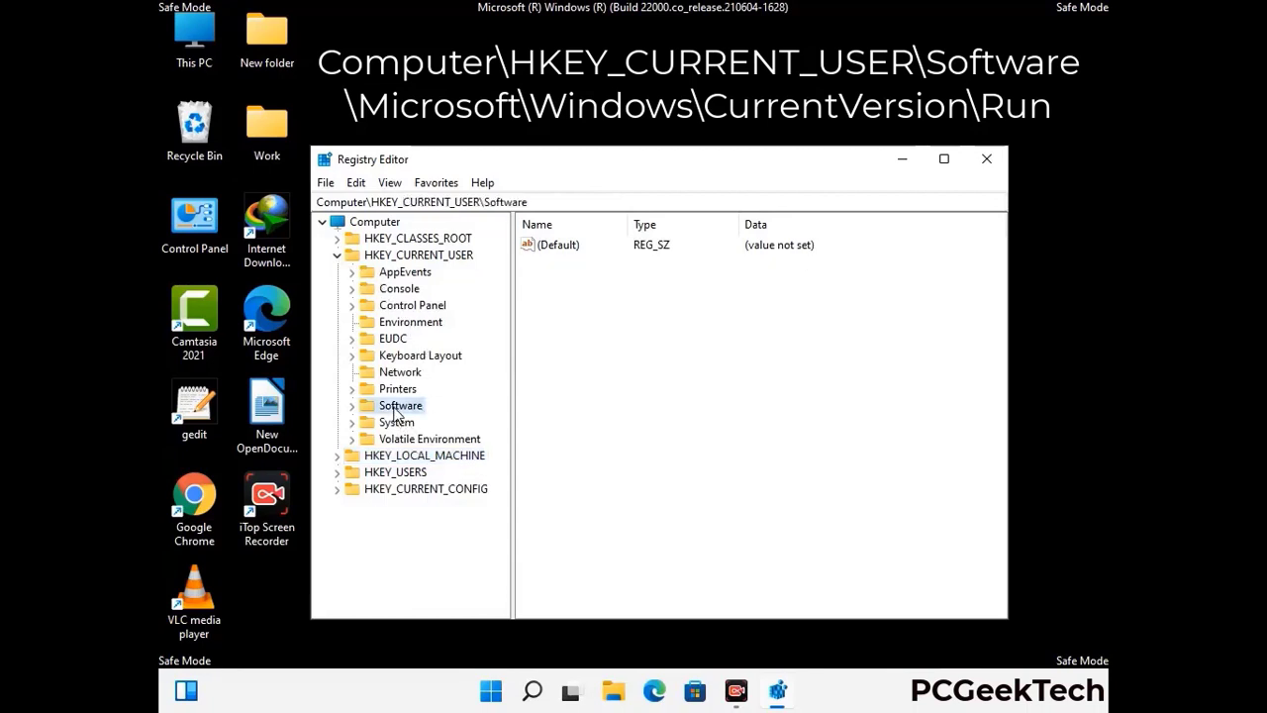
left_click(352, 405)
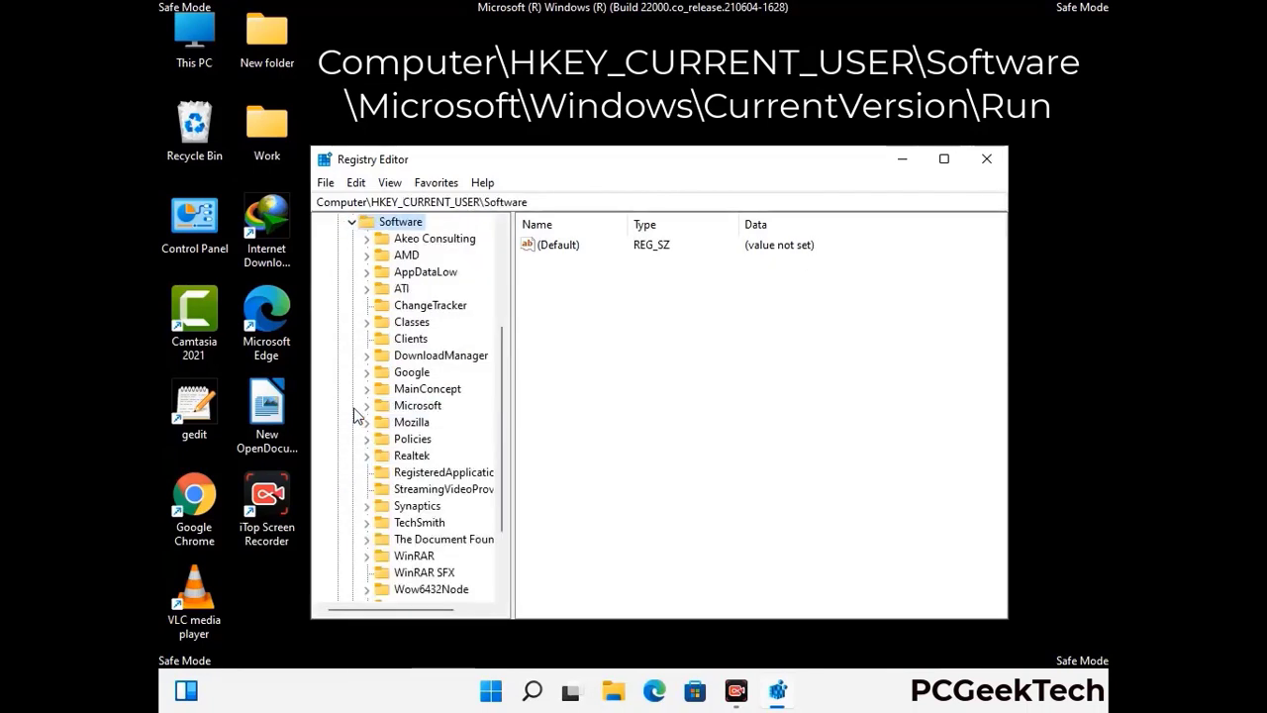
double_click(413, 408)
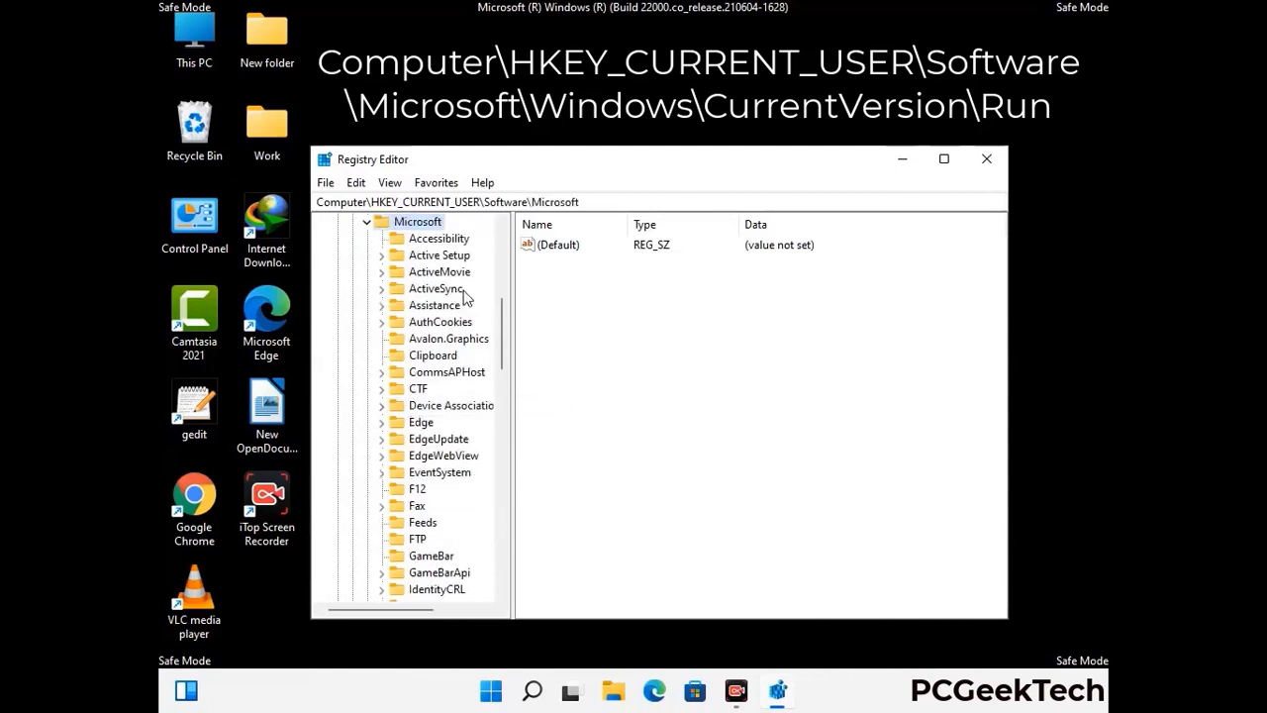
Step: Expand Windows > CurrentVersion and select the Run key to list IDMan, OneDrive, ScreenRec and others
scroll(459, 432, "down", 4)
scroll(459, 431, "down", 3)
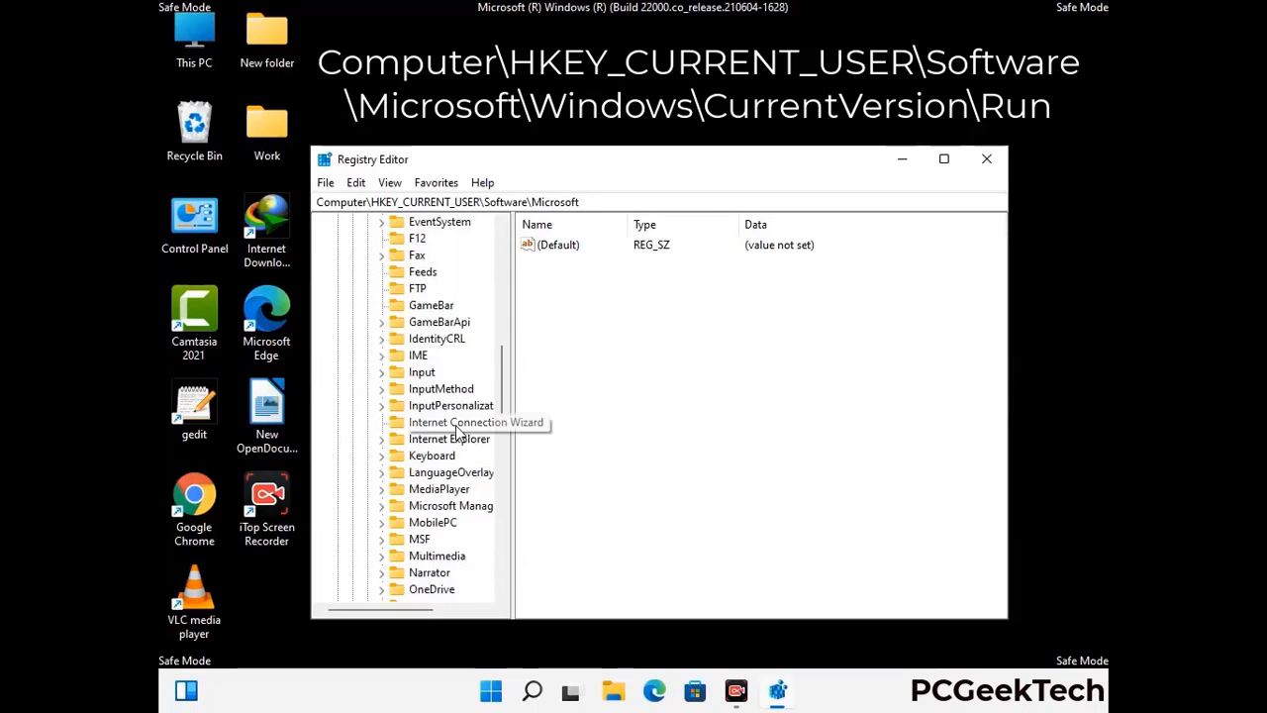
scroll(458, 431, "down", 6)
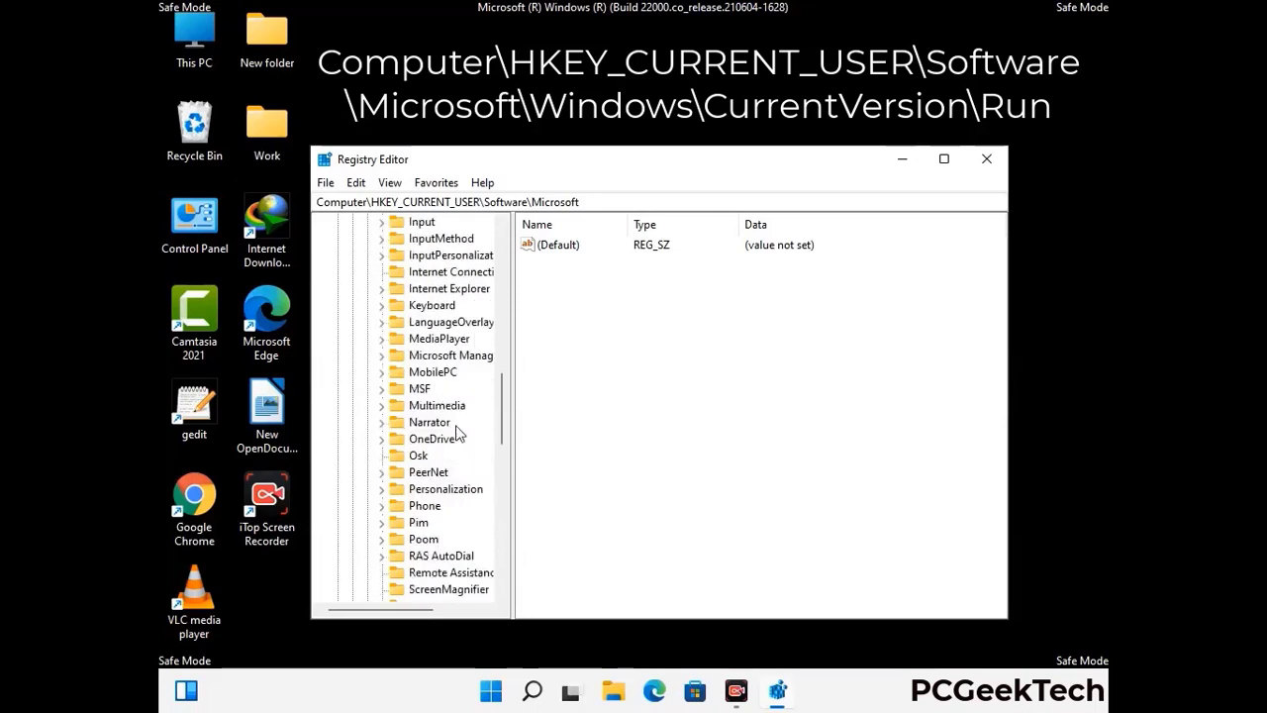
scroll(459, 431, "down", 4)
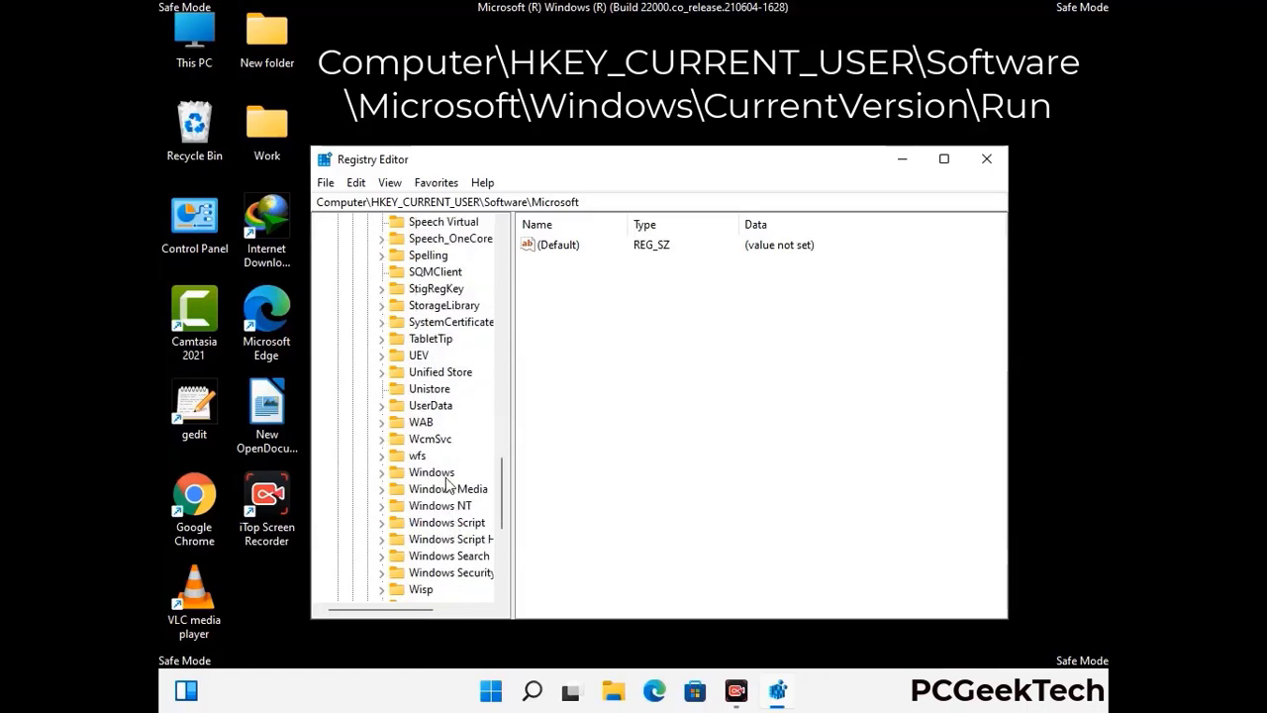
double_click(448, 475)
scroll(461, 468, "down", 1)
double_click(461, 458)
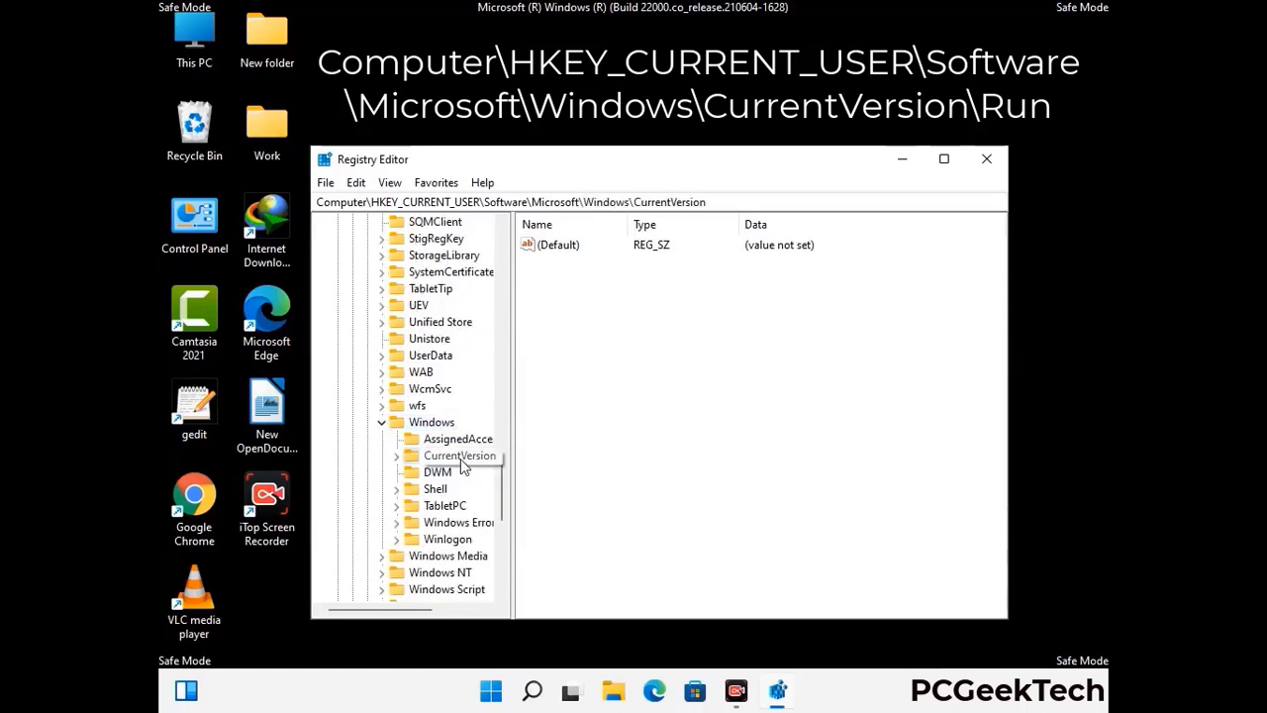
scroll(458, 428, "down", 3)
scroll(454, 430, "down", 4)
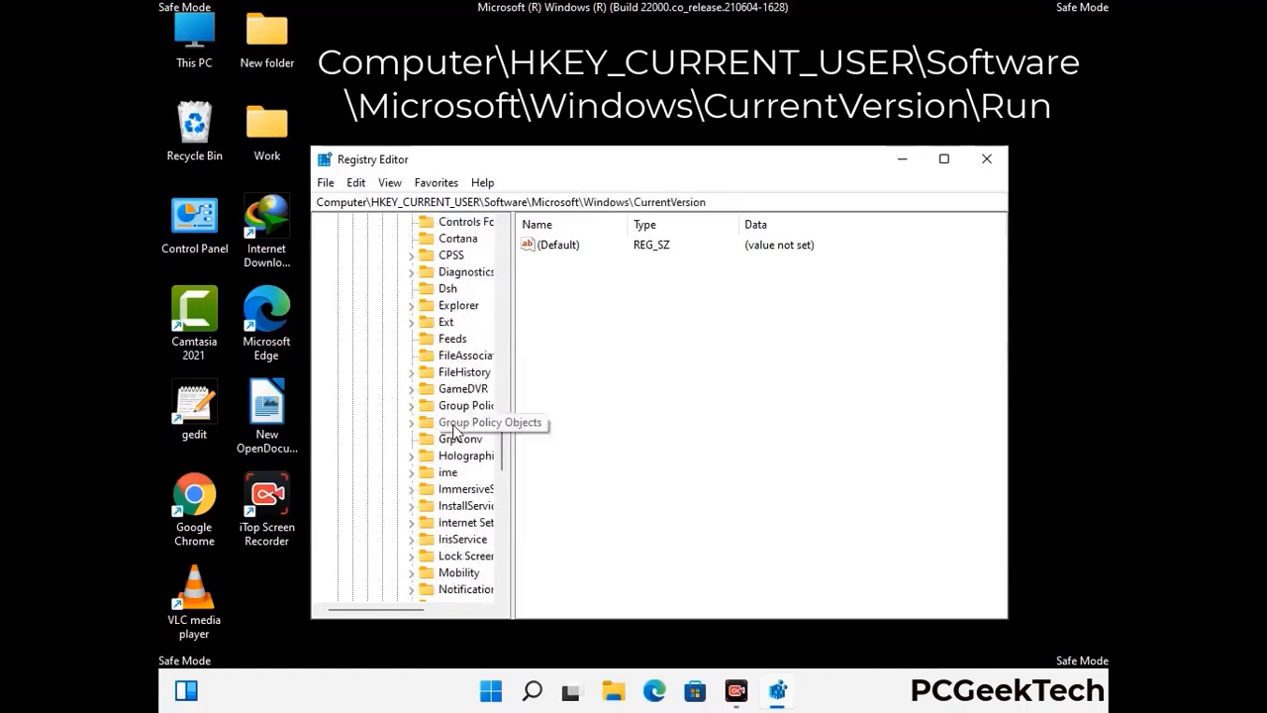
scroll(455, 429, "down", 1)
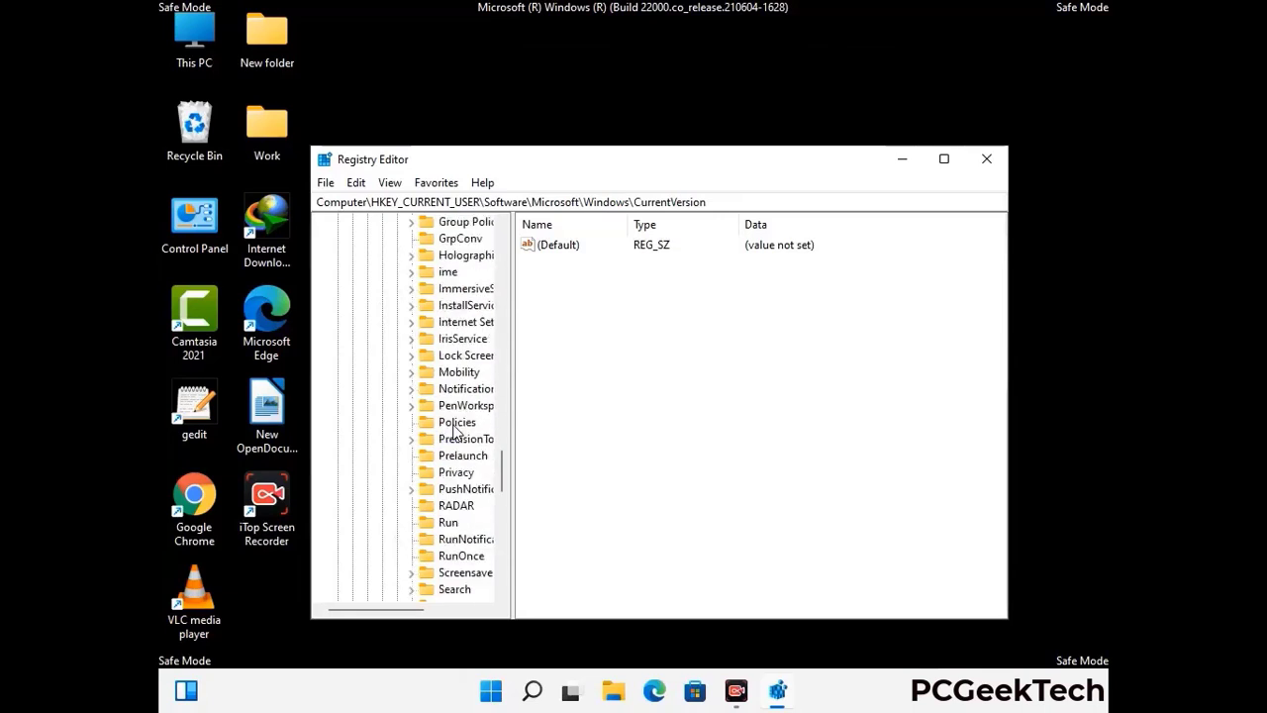
scroll(456, 430, "down", 1)
left_click(450, 474)
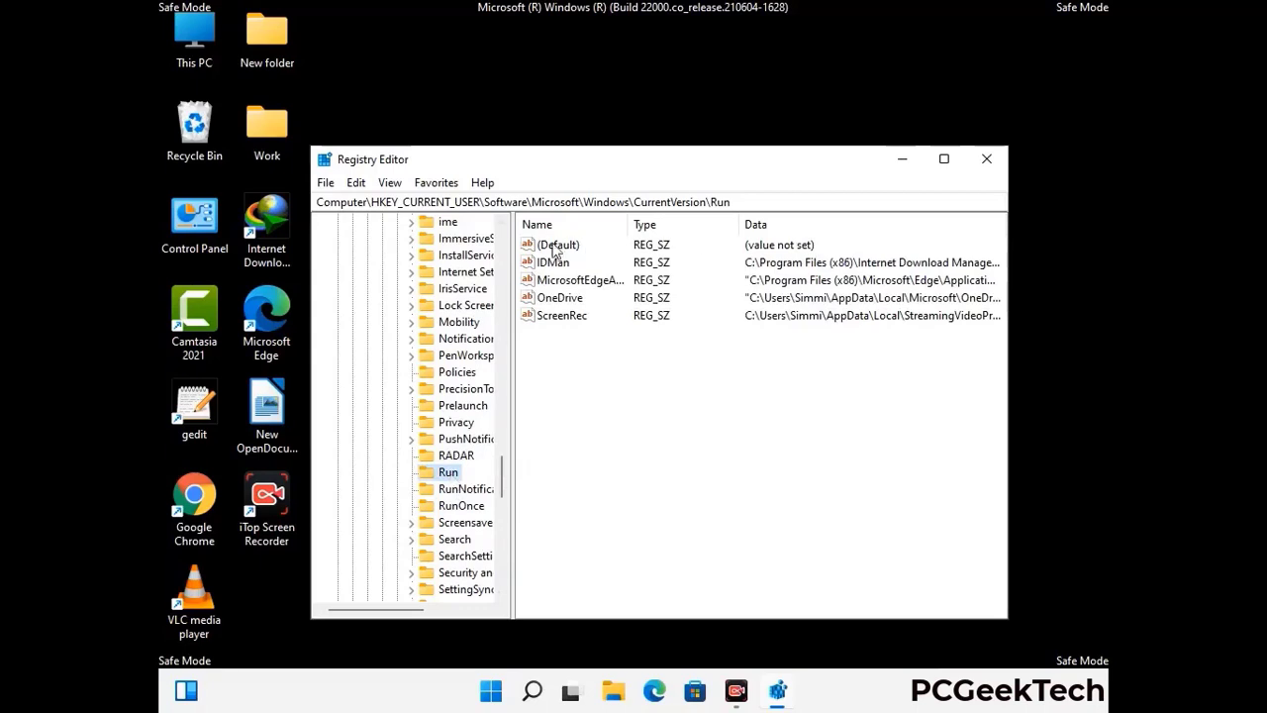
Step: Delete the ScreenRec startup value from the Run key and confirm the deletion
left_click(561, 317)
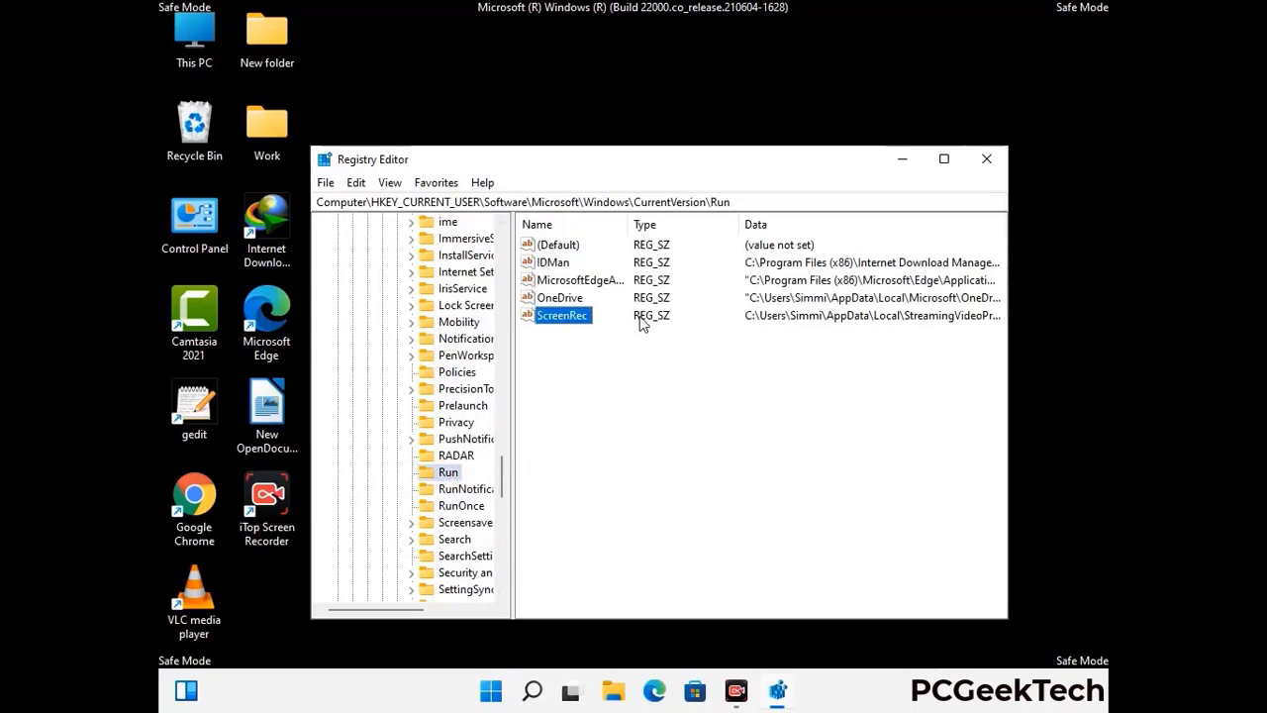
key("Escape")
right_click(574, 319)
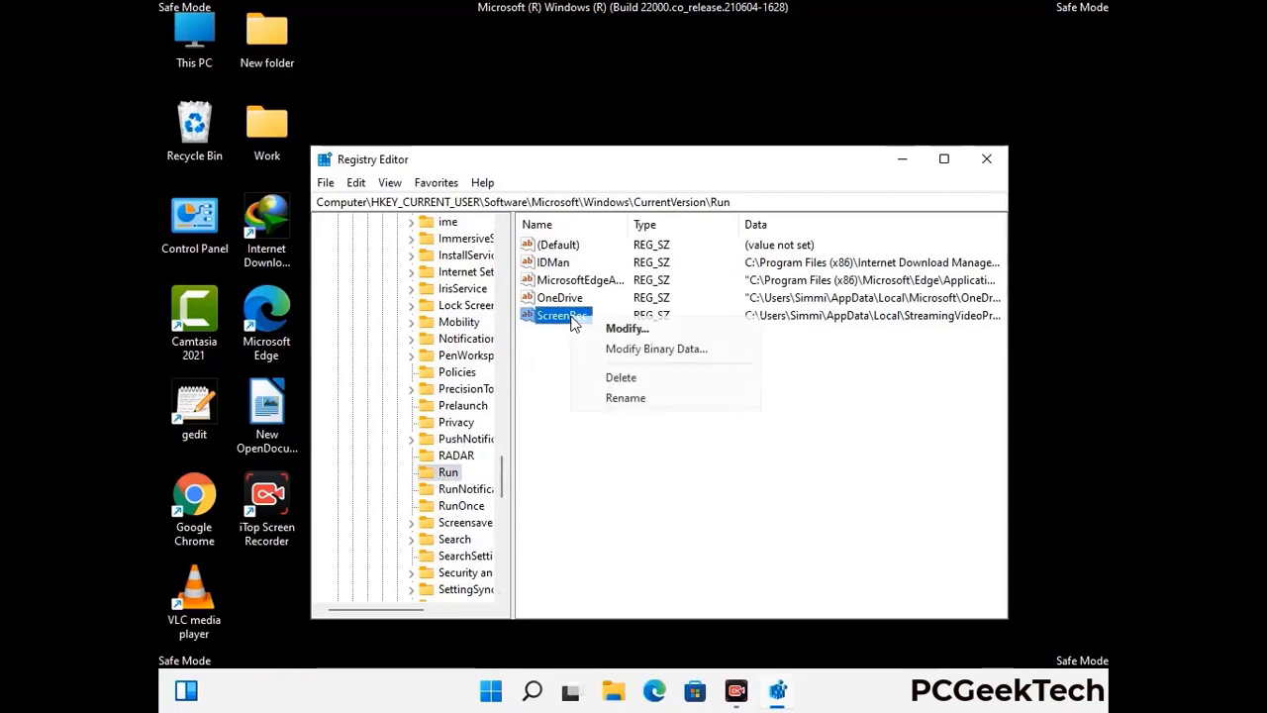
left_click(606, 377)
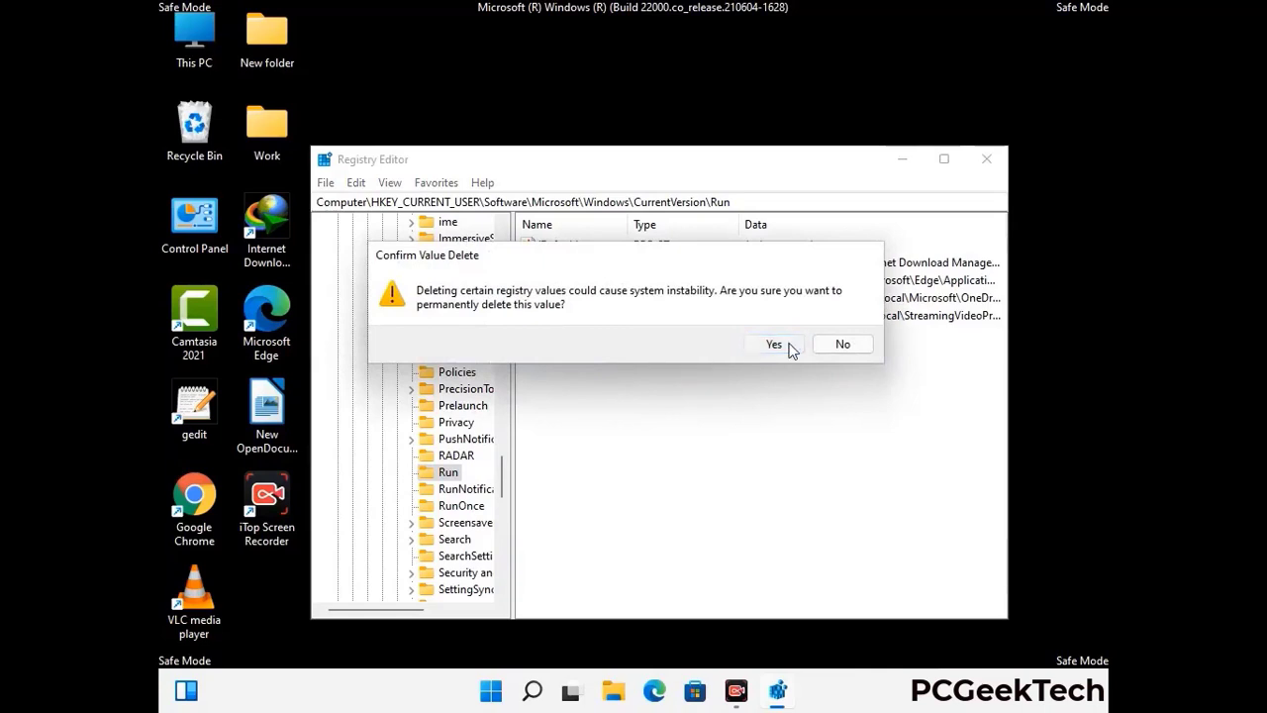
left_click(791, 345)
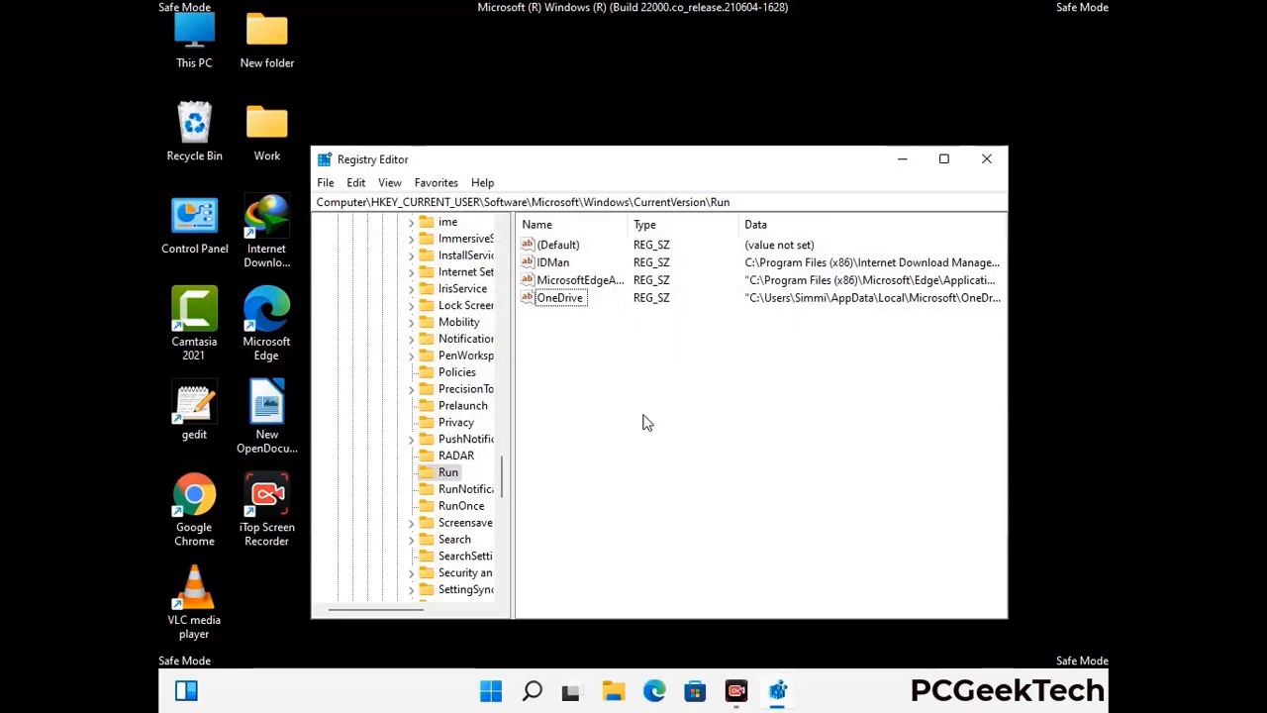
Step: Search the registry for 'Virus Name', stop the search, then close Registry Editor
key("ctrl+f")
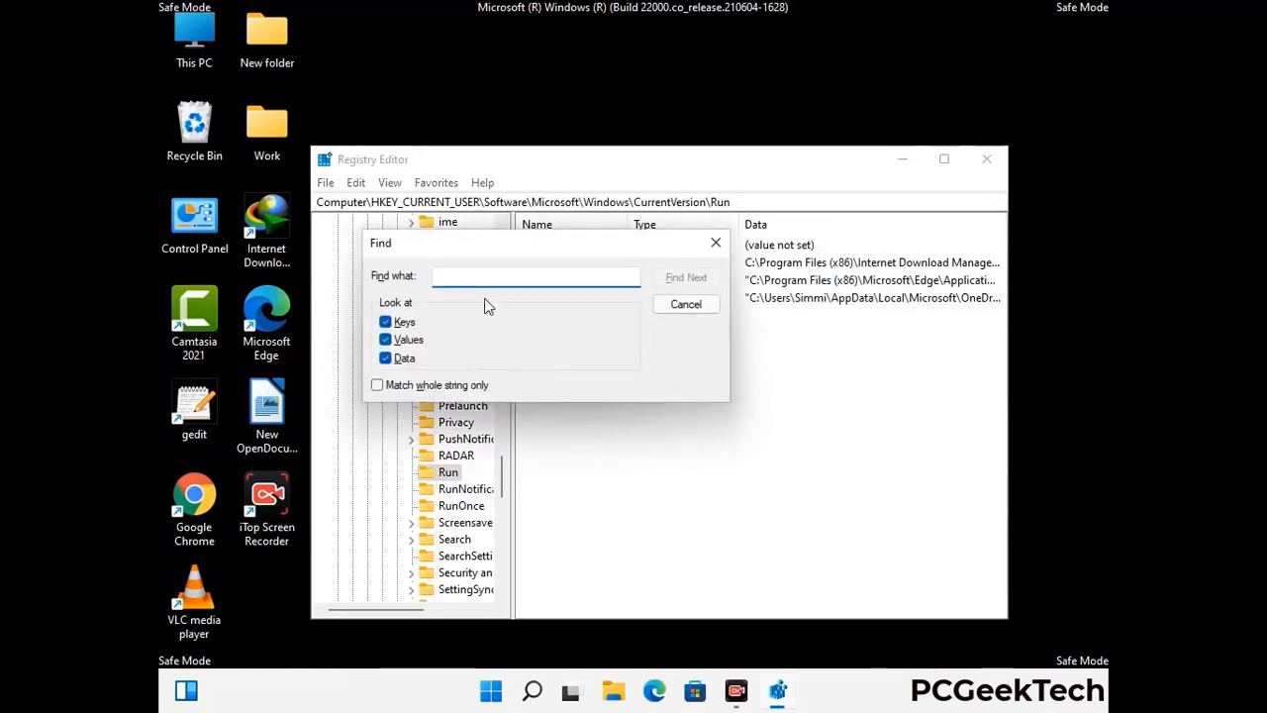
type("Virus Name")
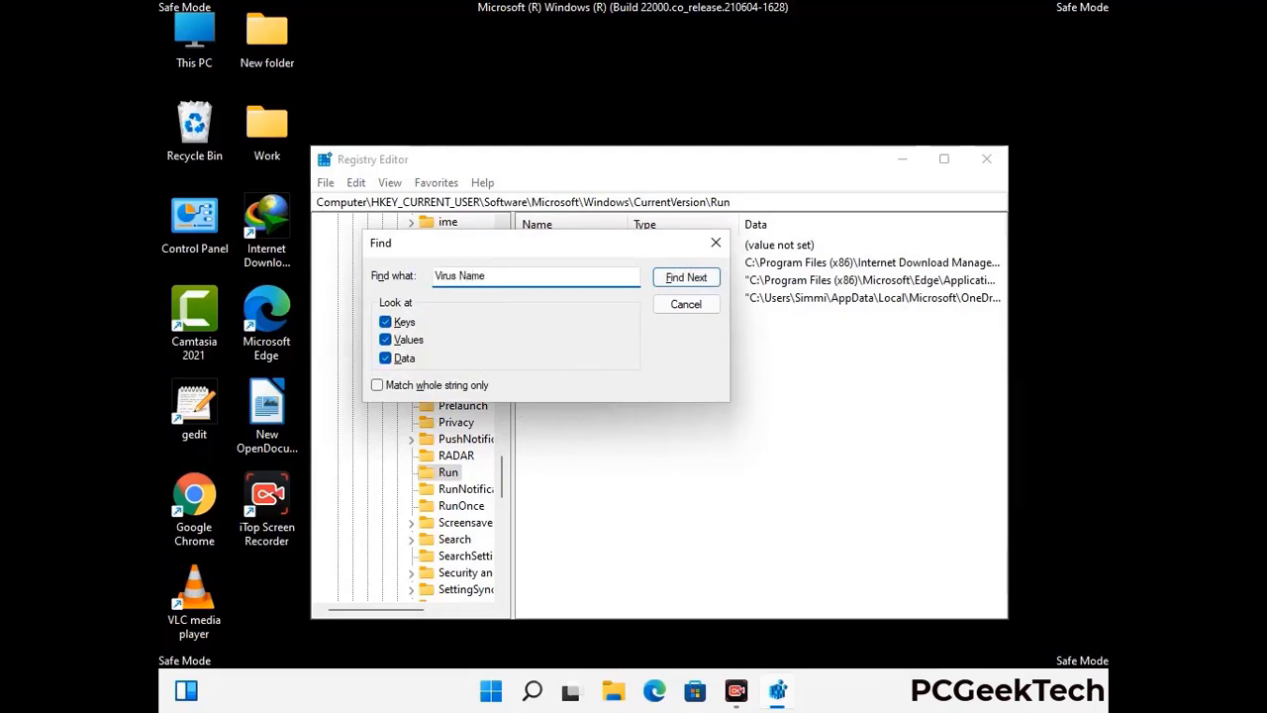
left_click(681, 278)
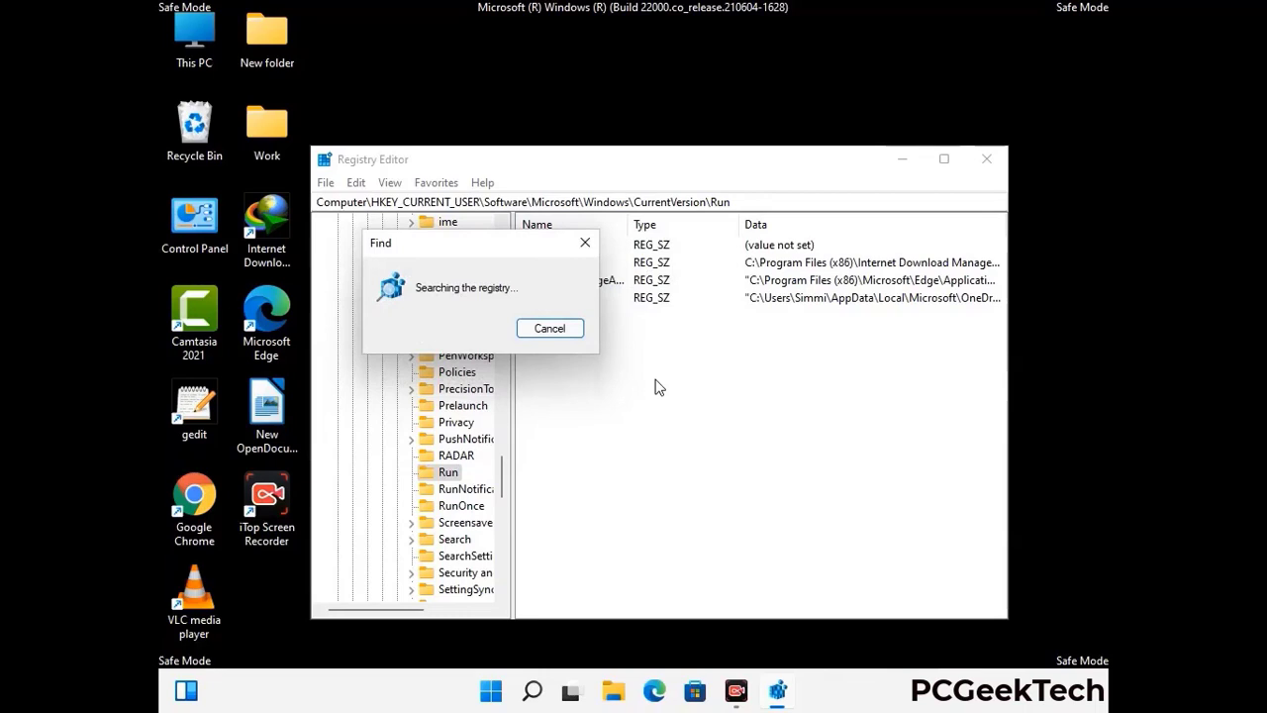
left_click(592, 245)
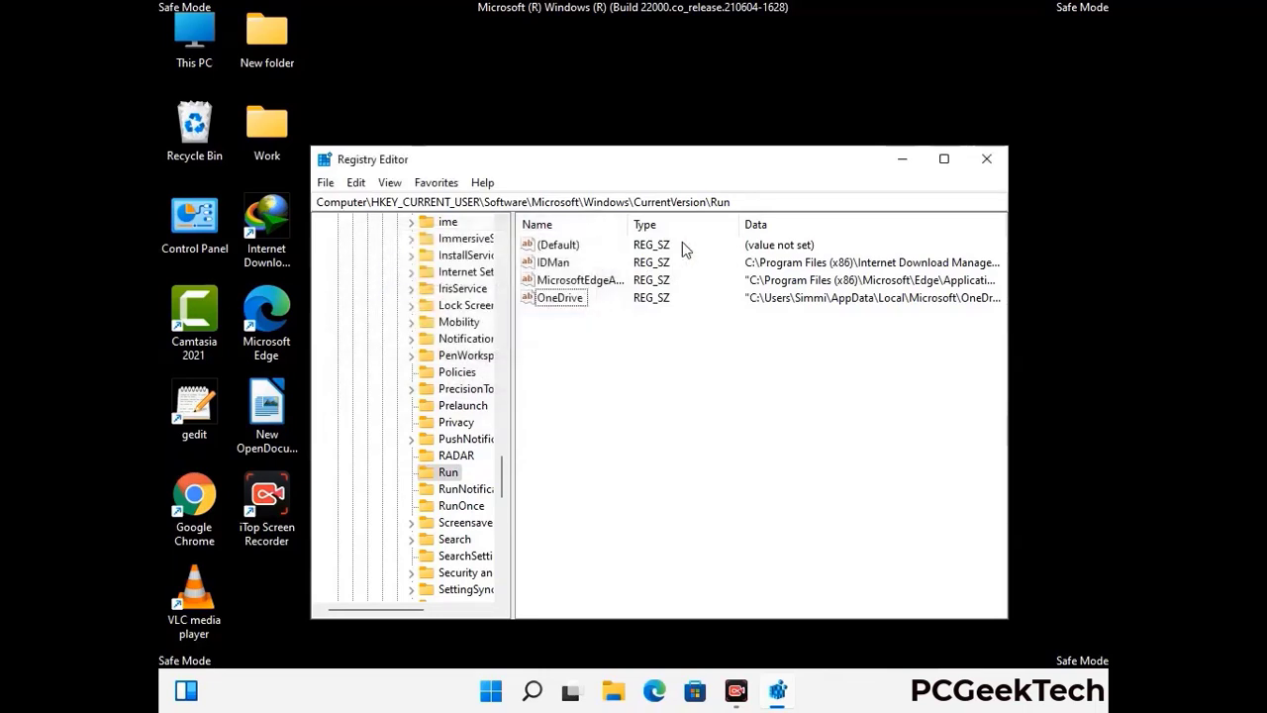
left_click(988, 159)
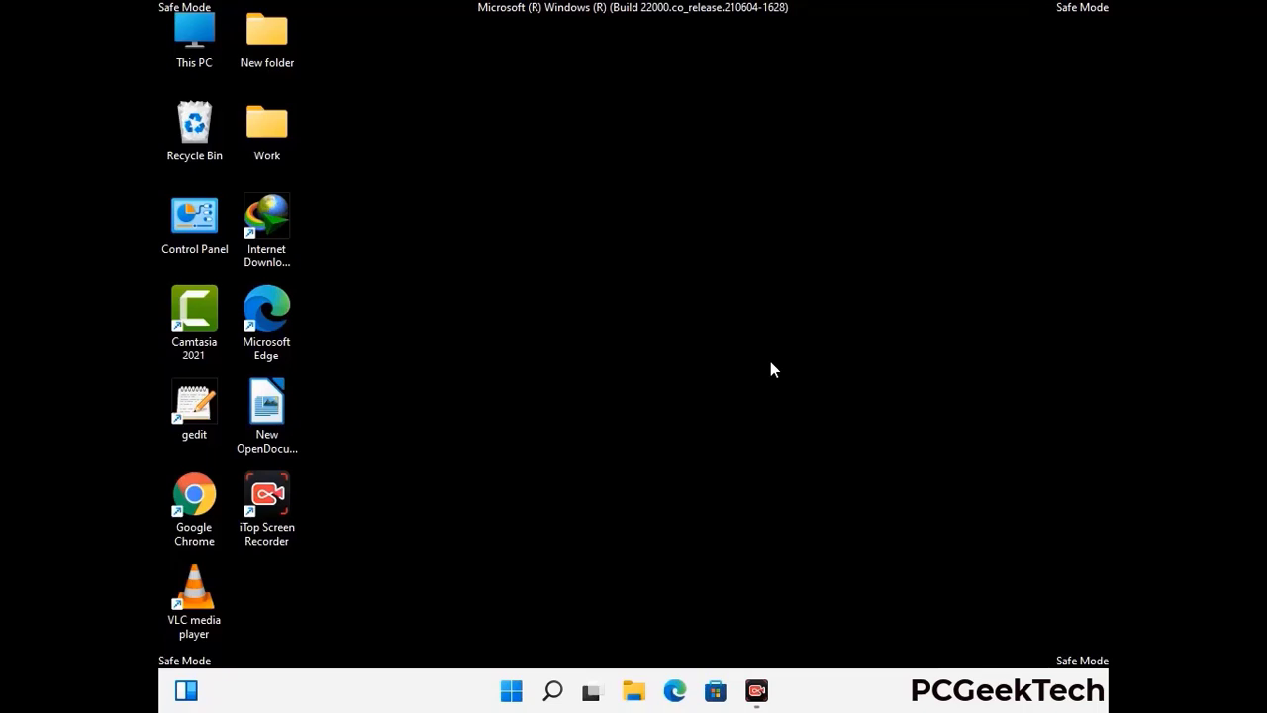
Step: Open System Configuration with msconfig and untick Safe boot in the Boot options
key("super+r")
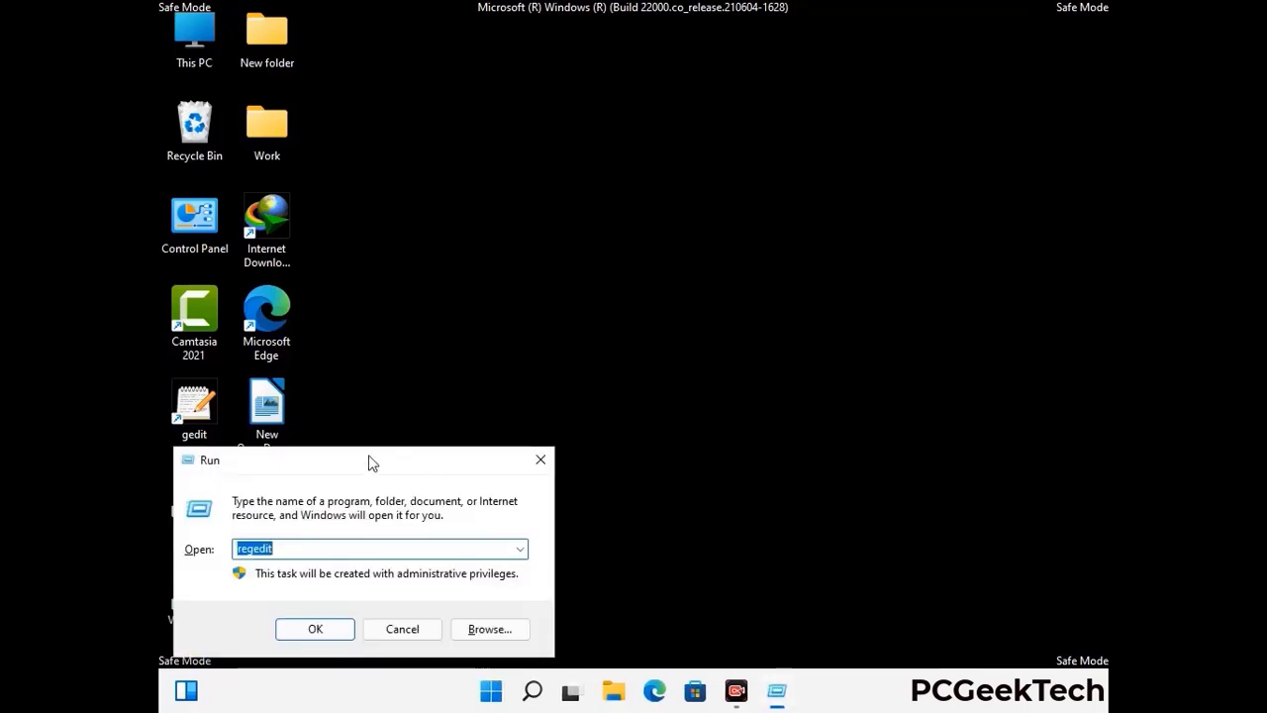
left_click_drag(370, 462, 649, 198)
type("ms")
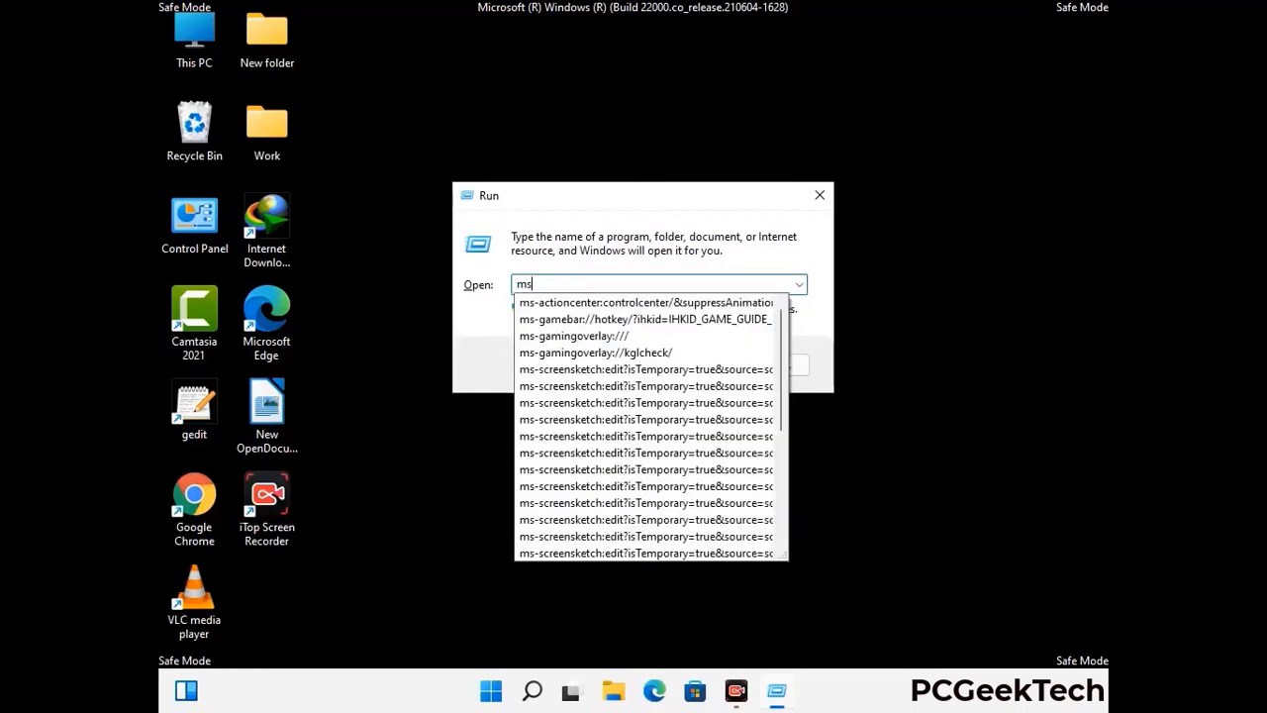
type("config")
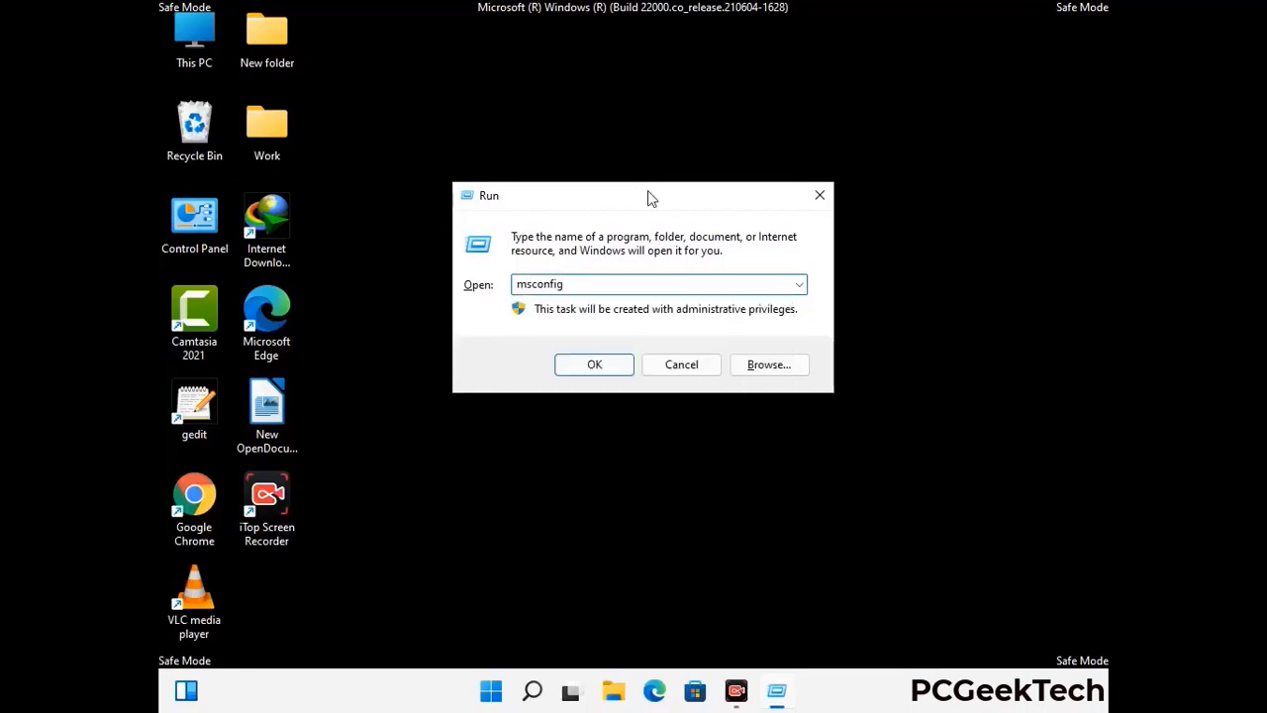
left_click(590, 366)
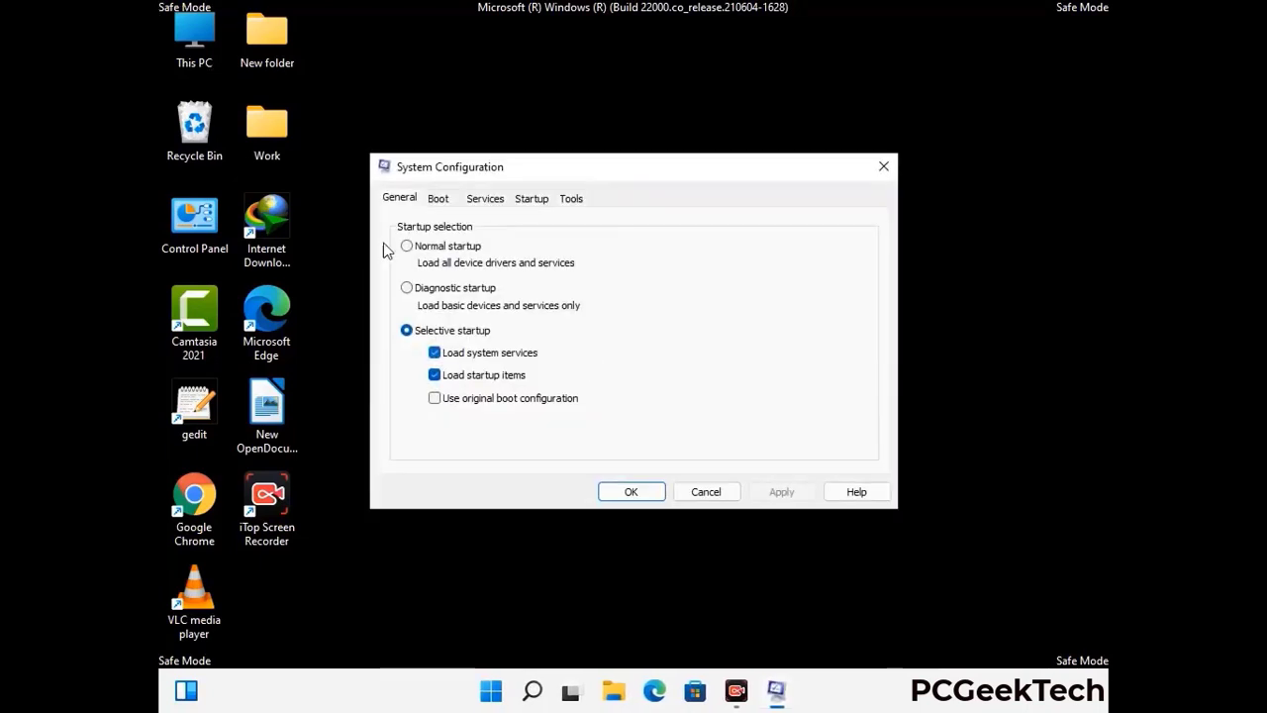
left_click(438, 199)
left_click(410, 378)
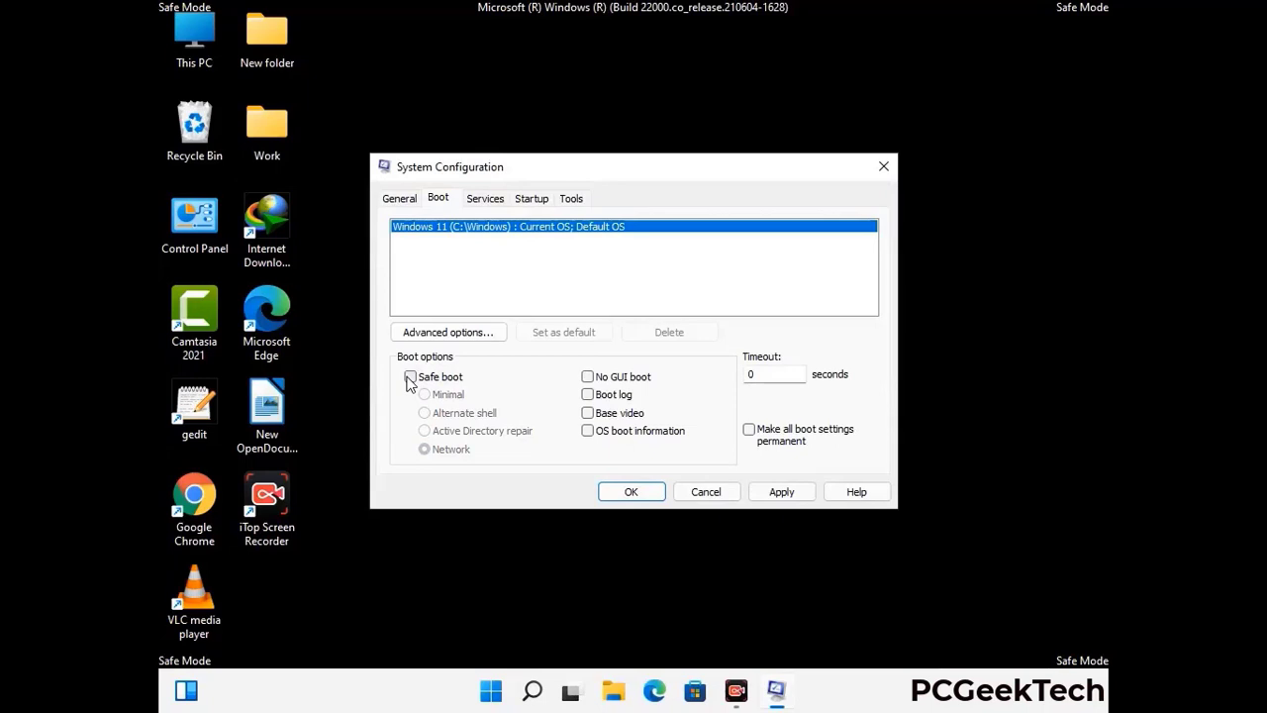